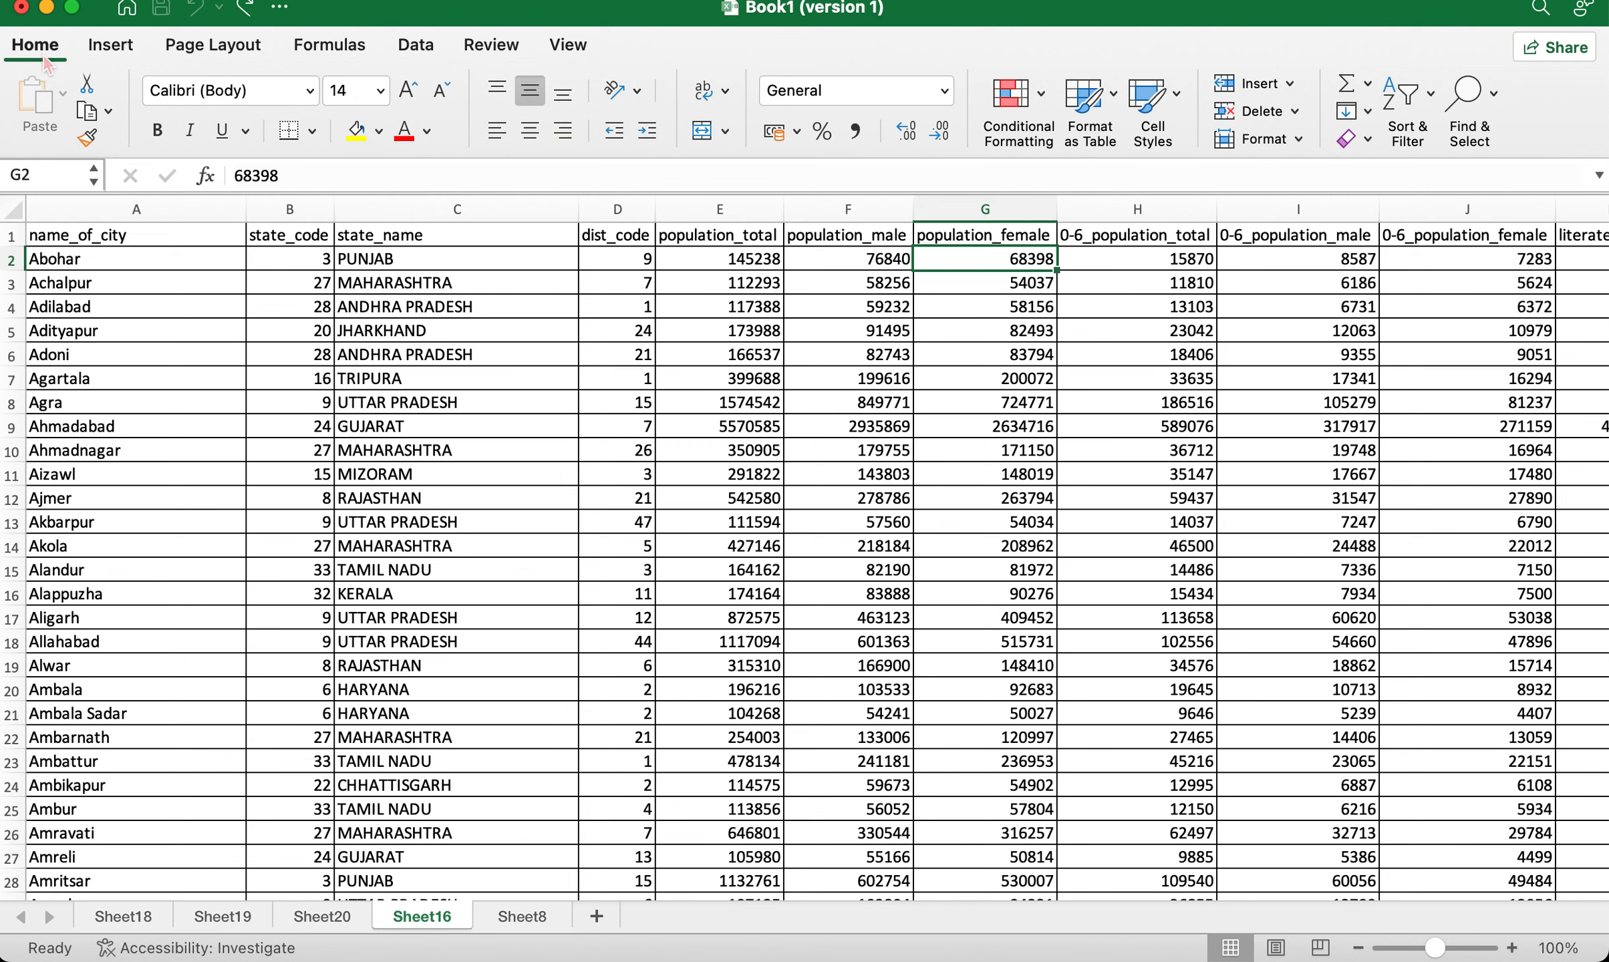
click(1033, 125)
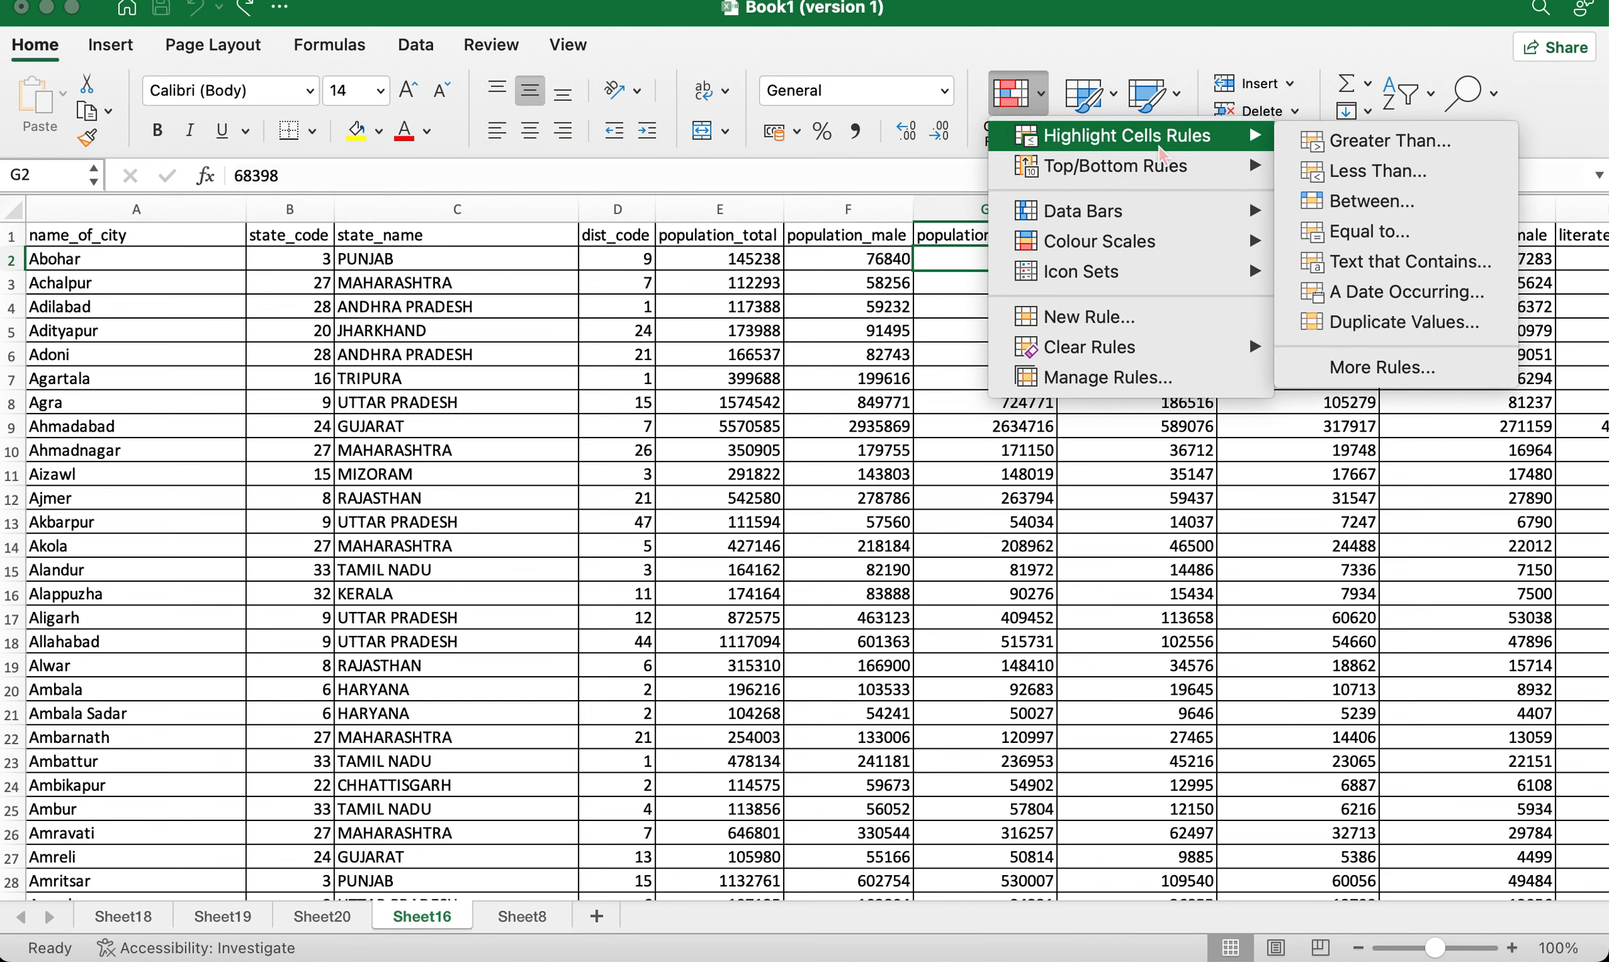
mouse_move(1035, 175)
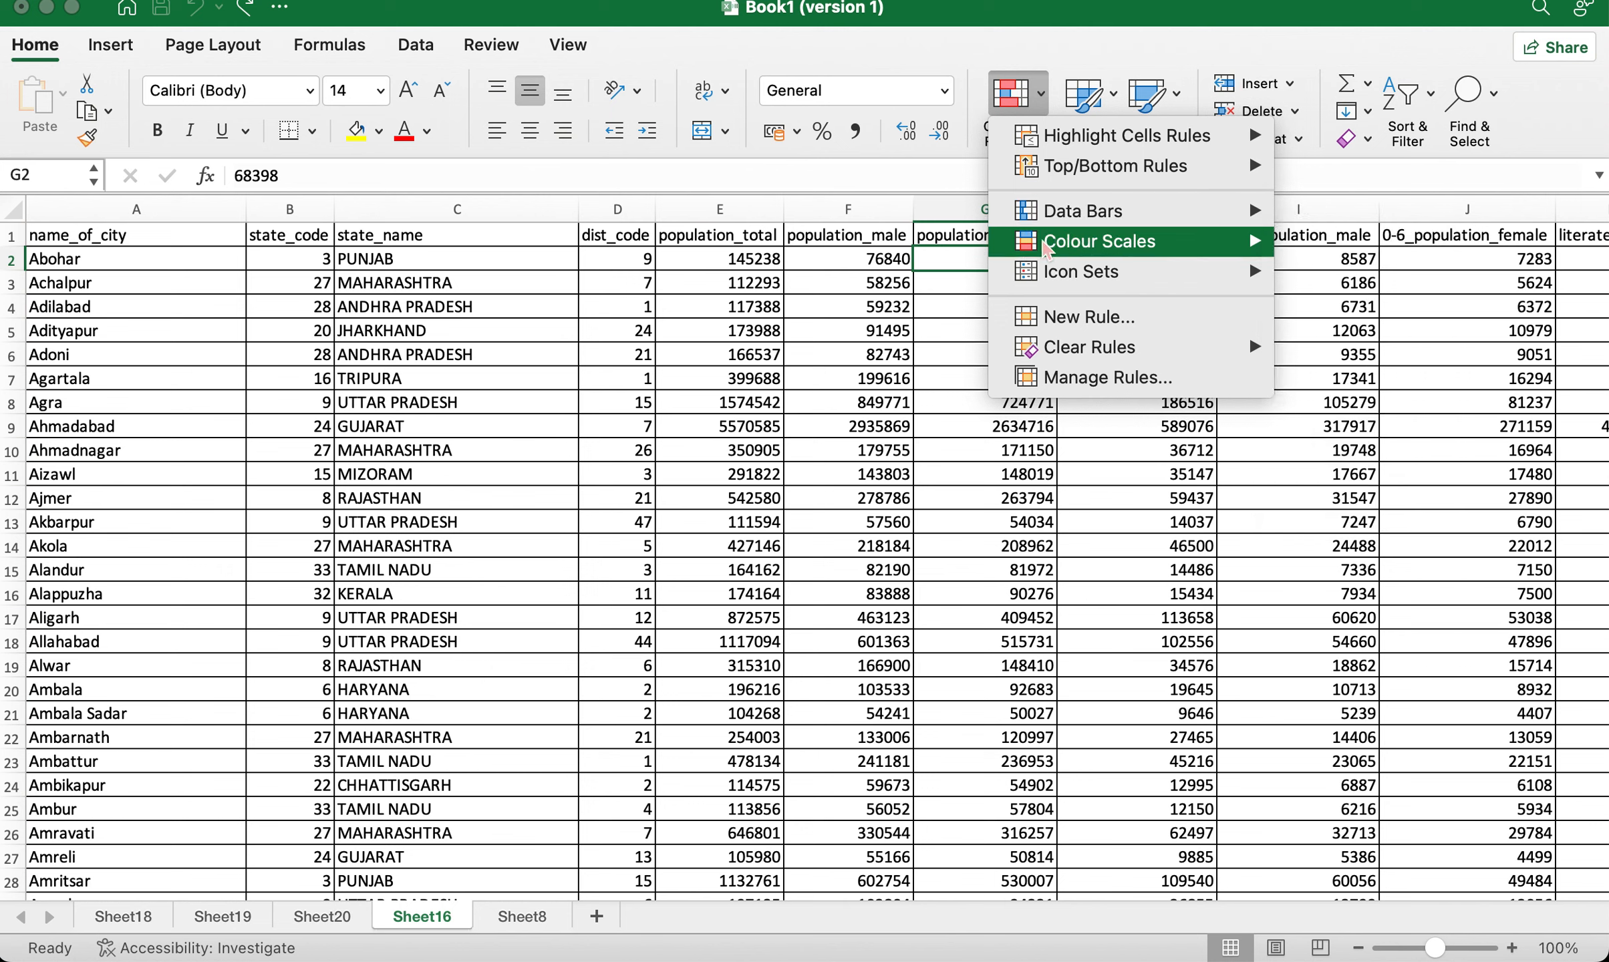
mouse_move(1072, 246)
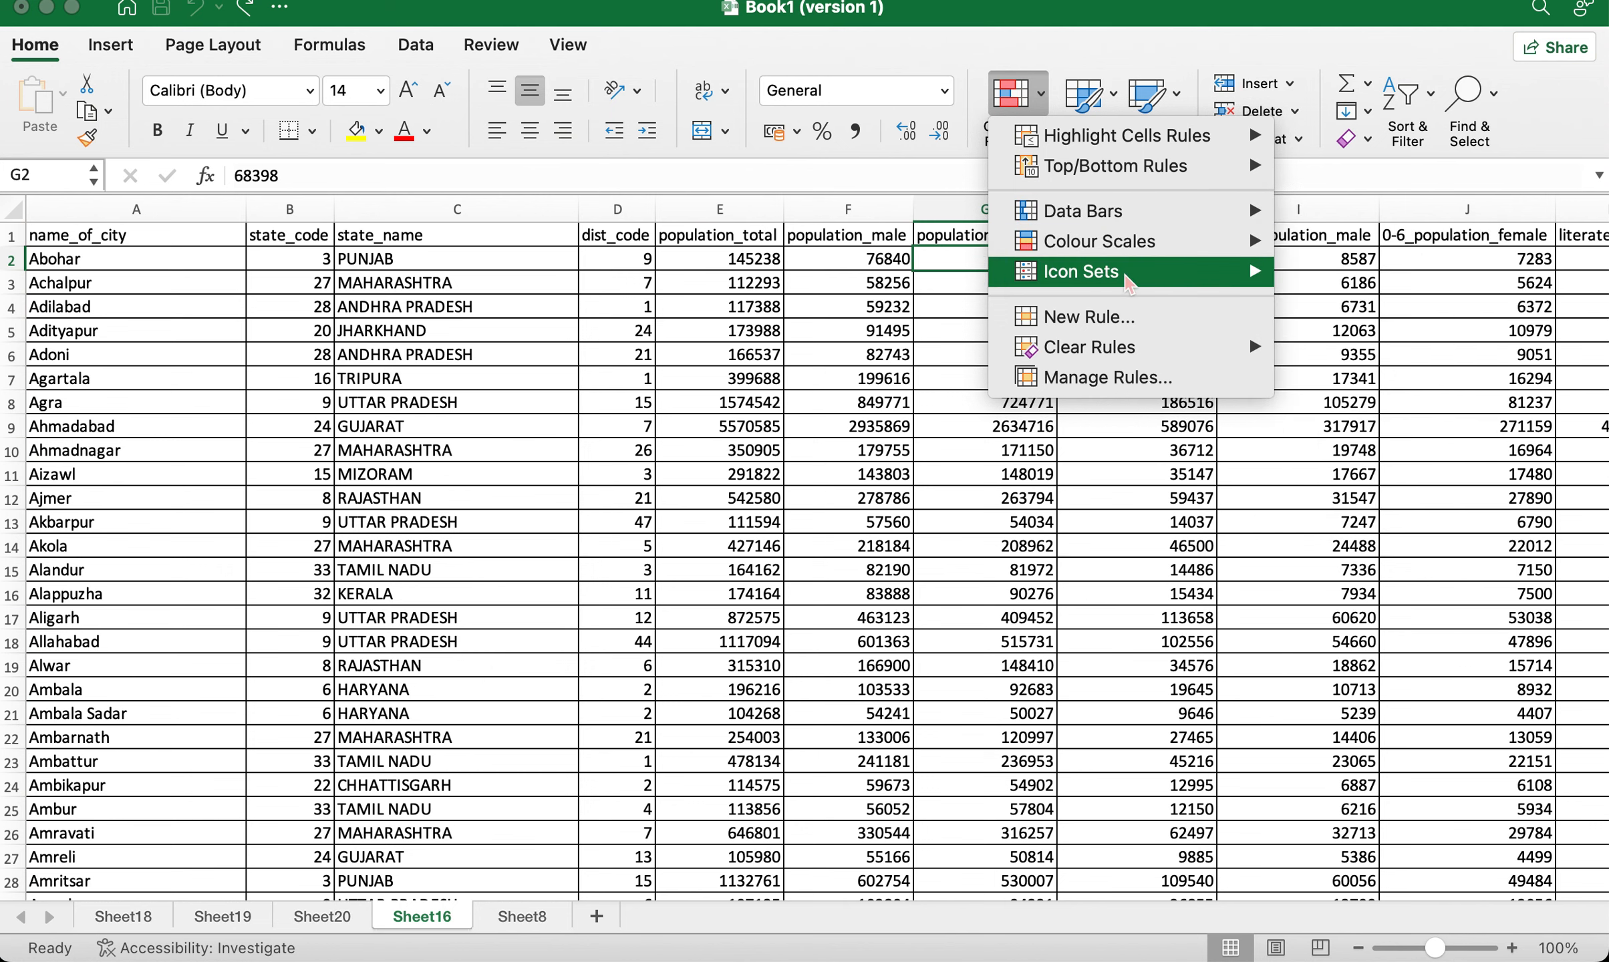
mouse_move(1126, 281)
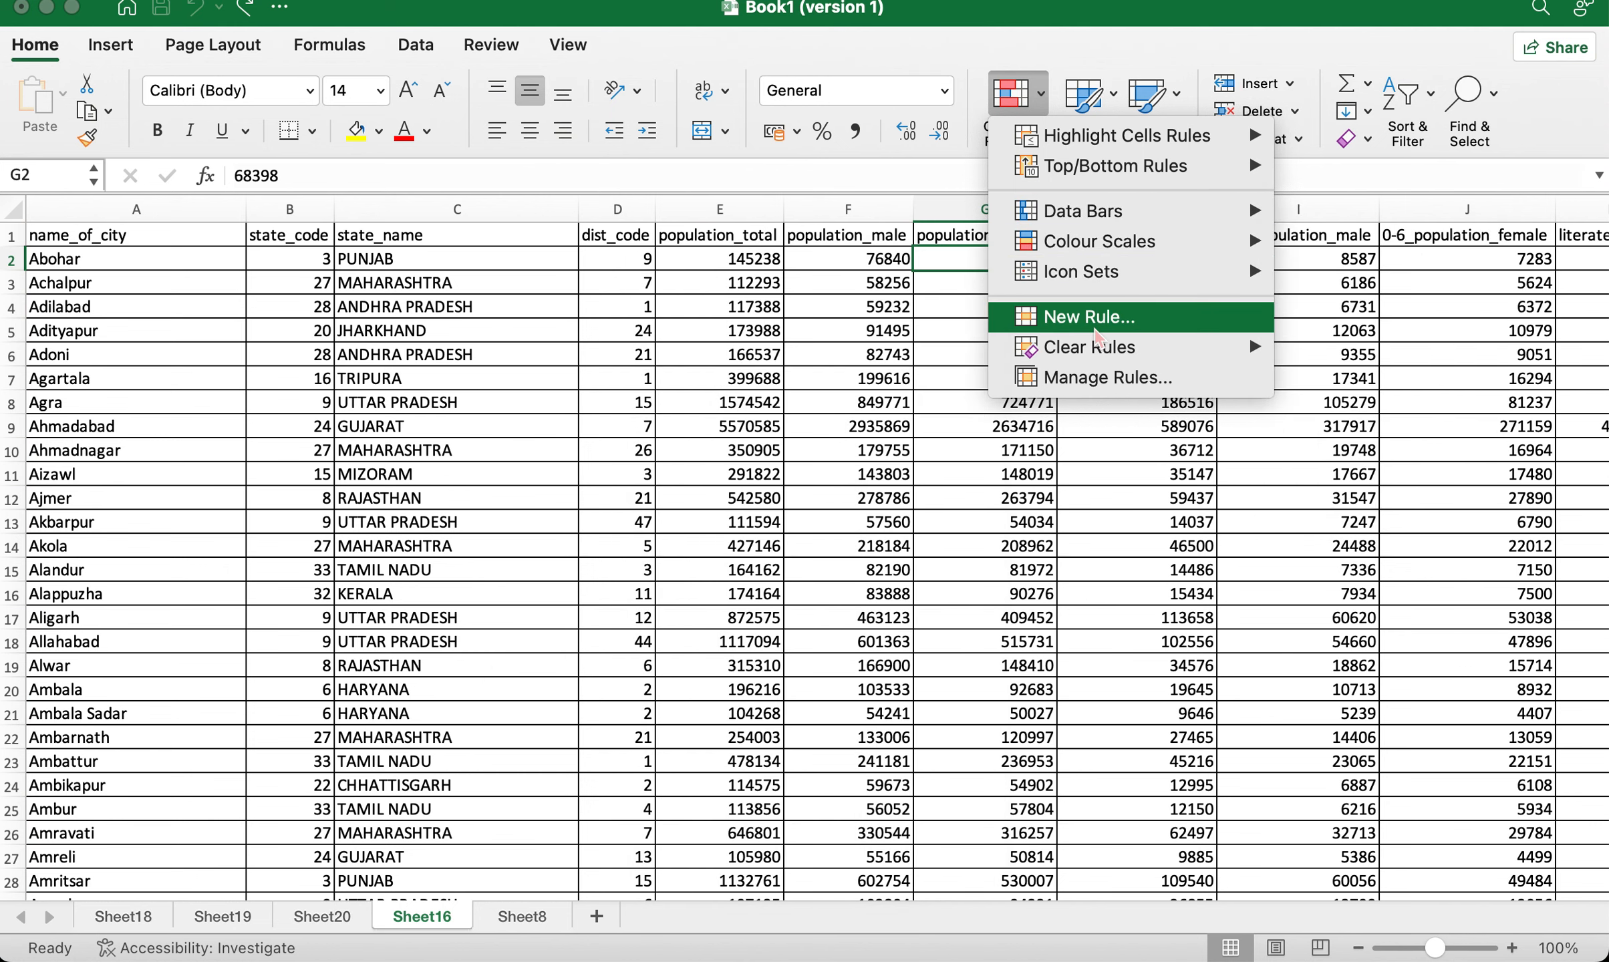
mouse_move(1099, 352)
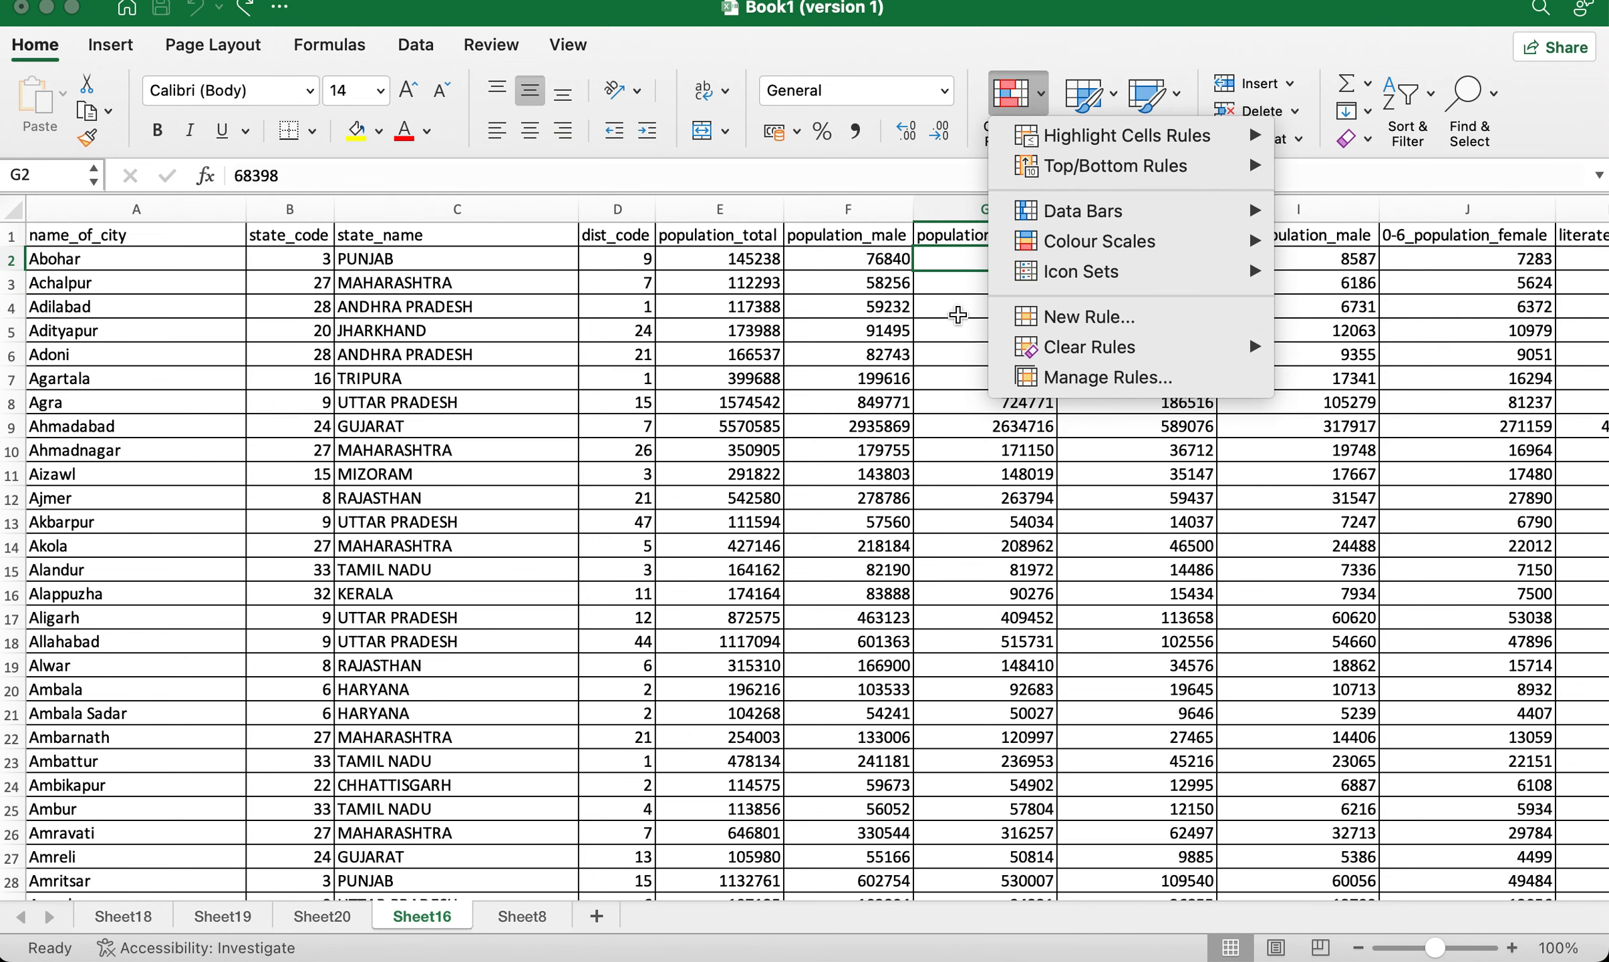
click(949, 308)
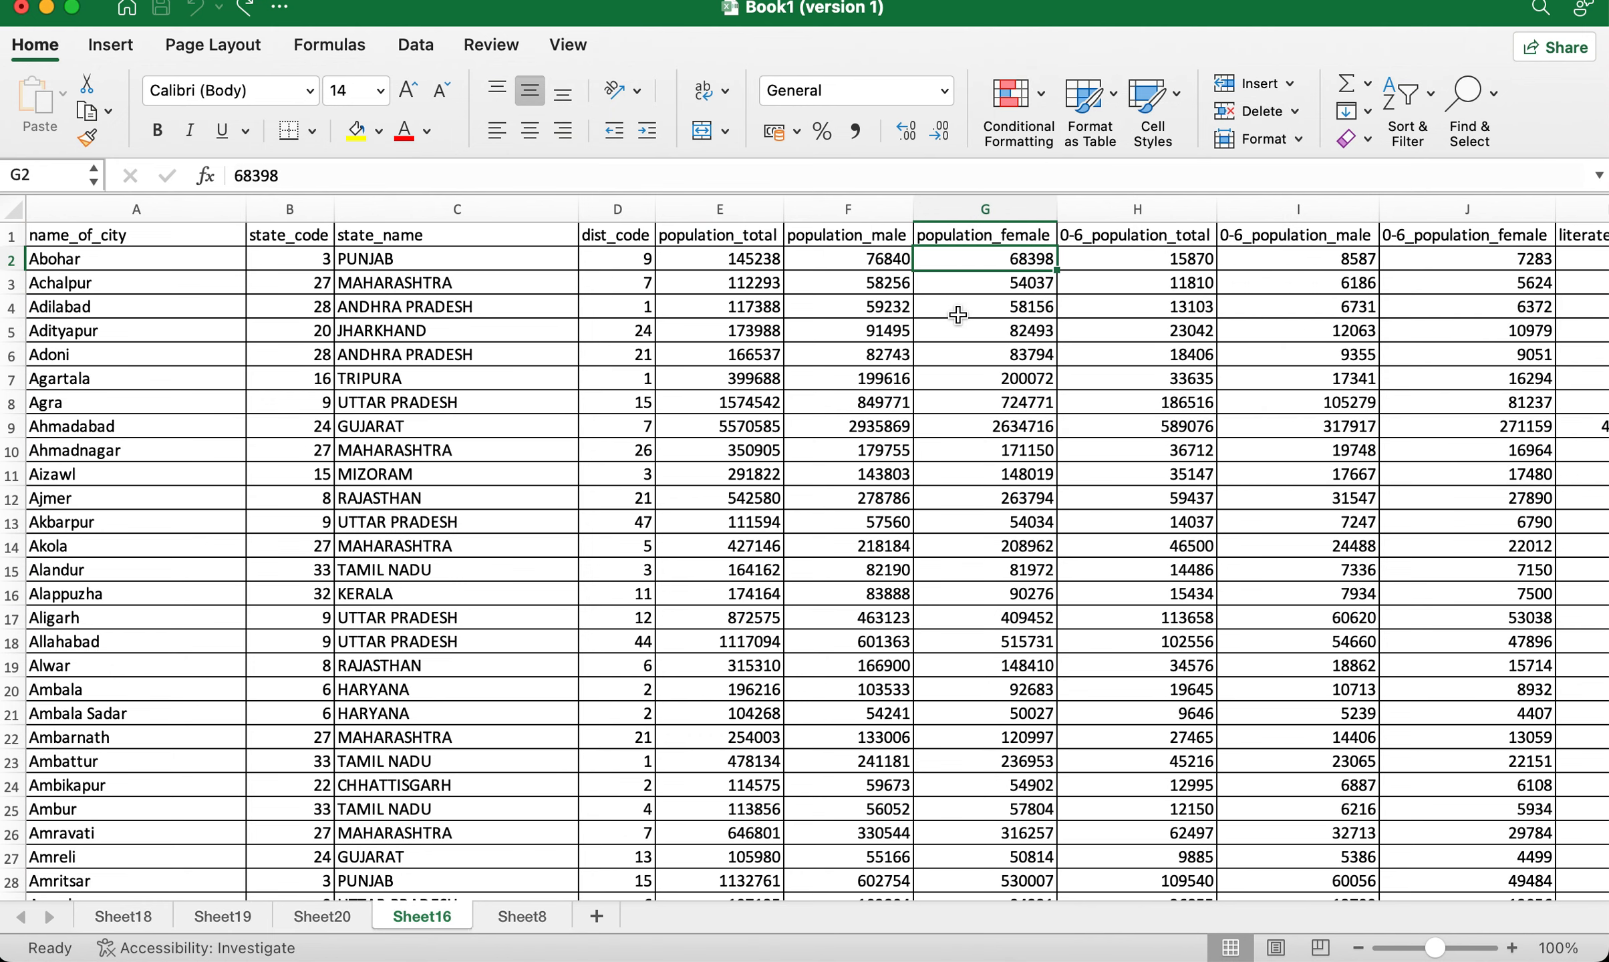
Highlight population_female column values greater than 100000 using conditional formatting with Light Red Fill with Dark Red Text.
click(977, 209)
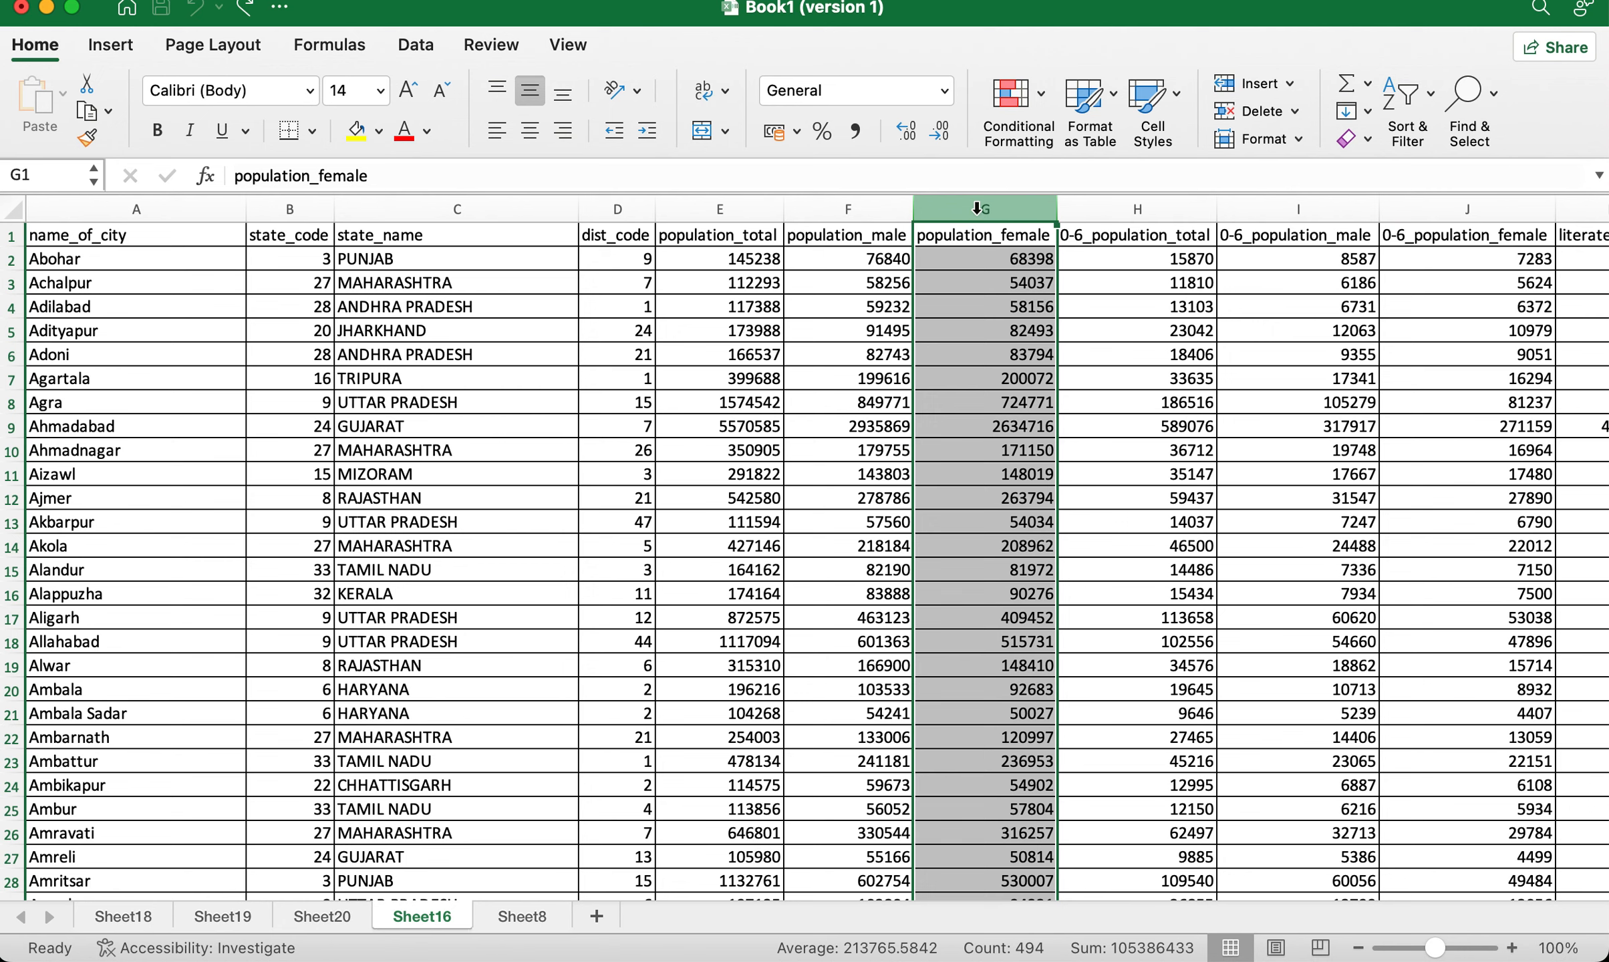
click(1024, 119)
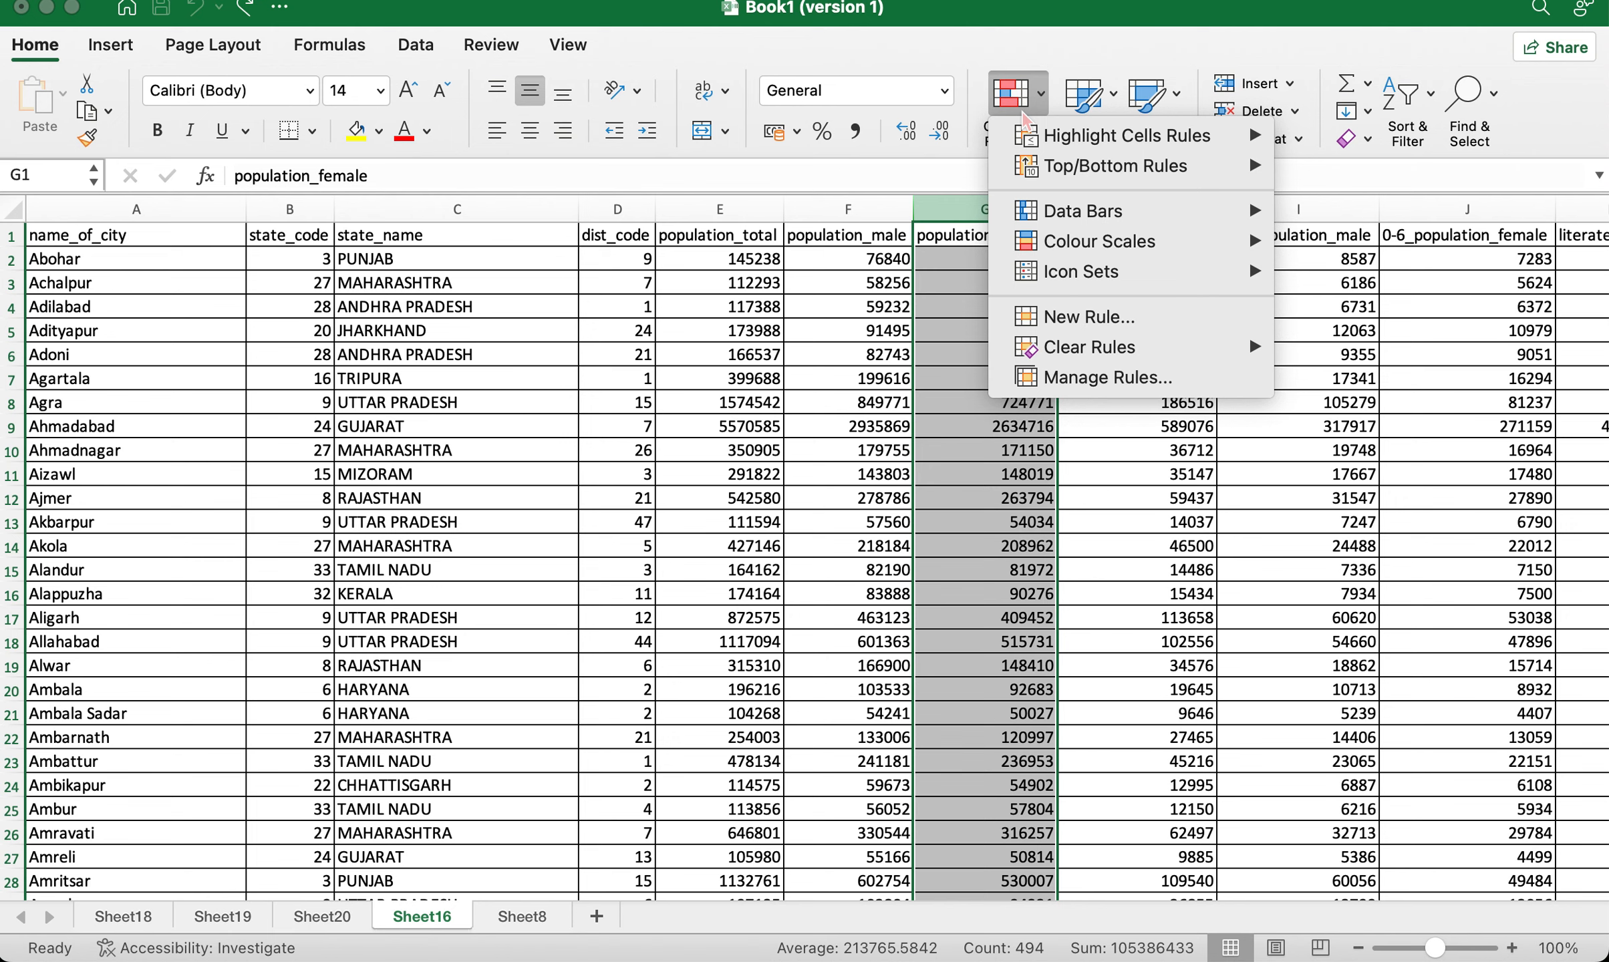
mouse_move(1064, 141)
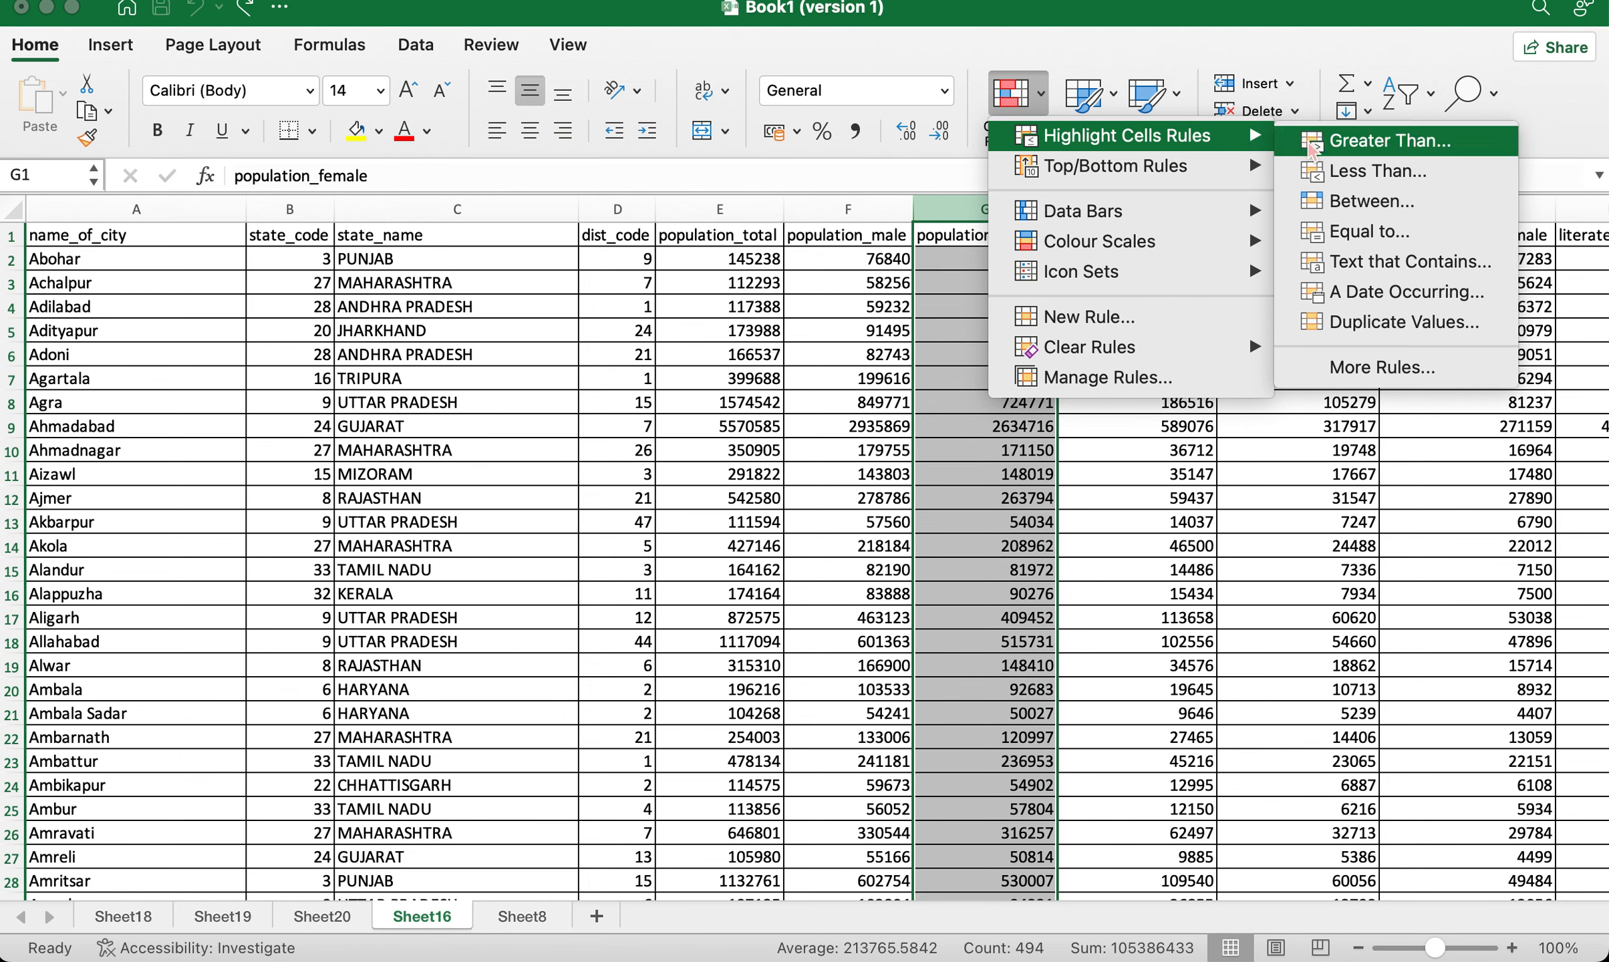
click(1310, 143)
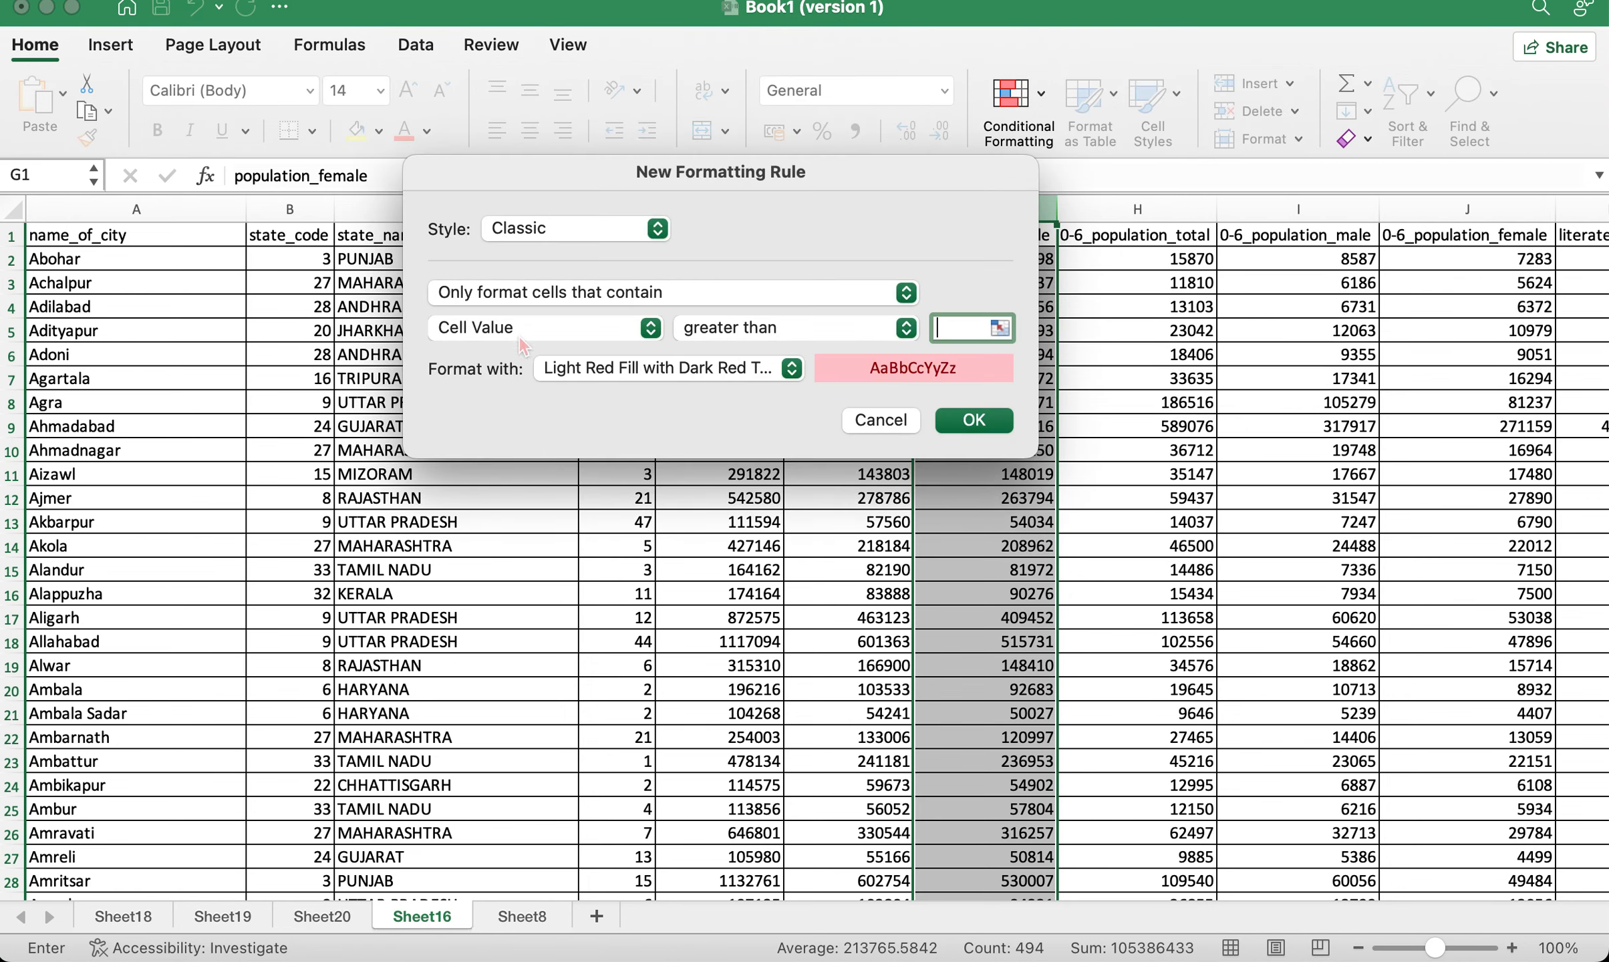
click(553, 326)
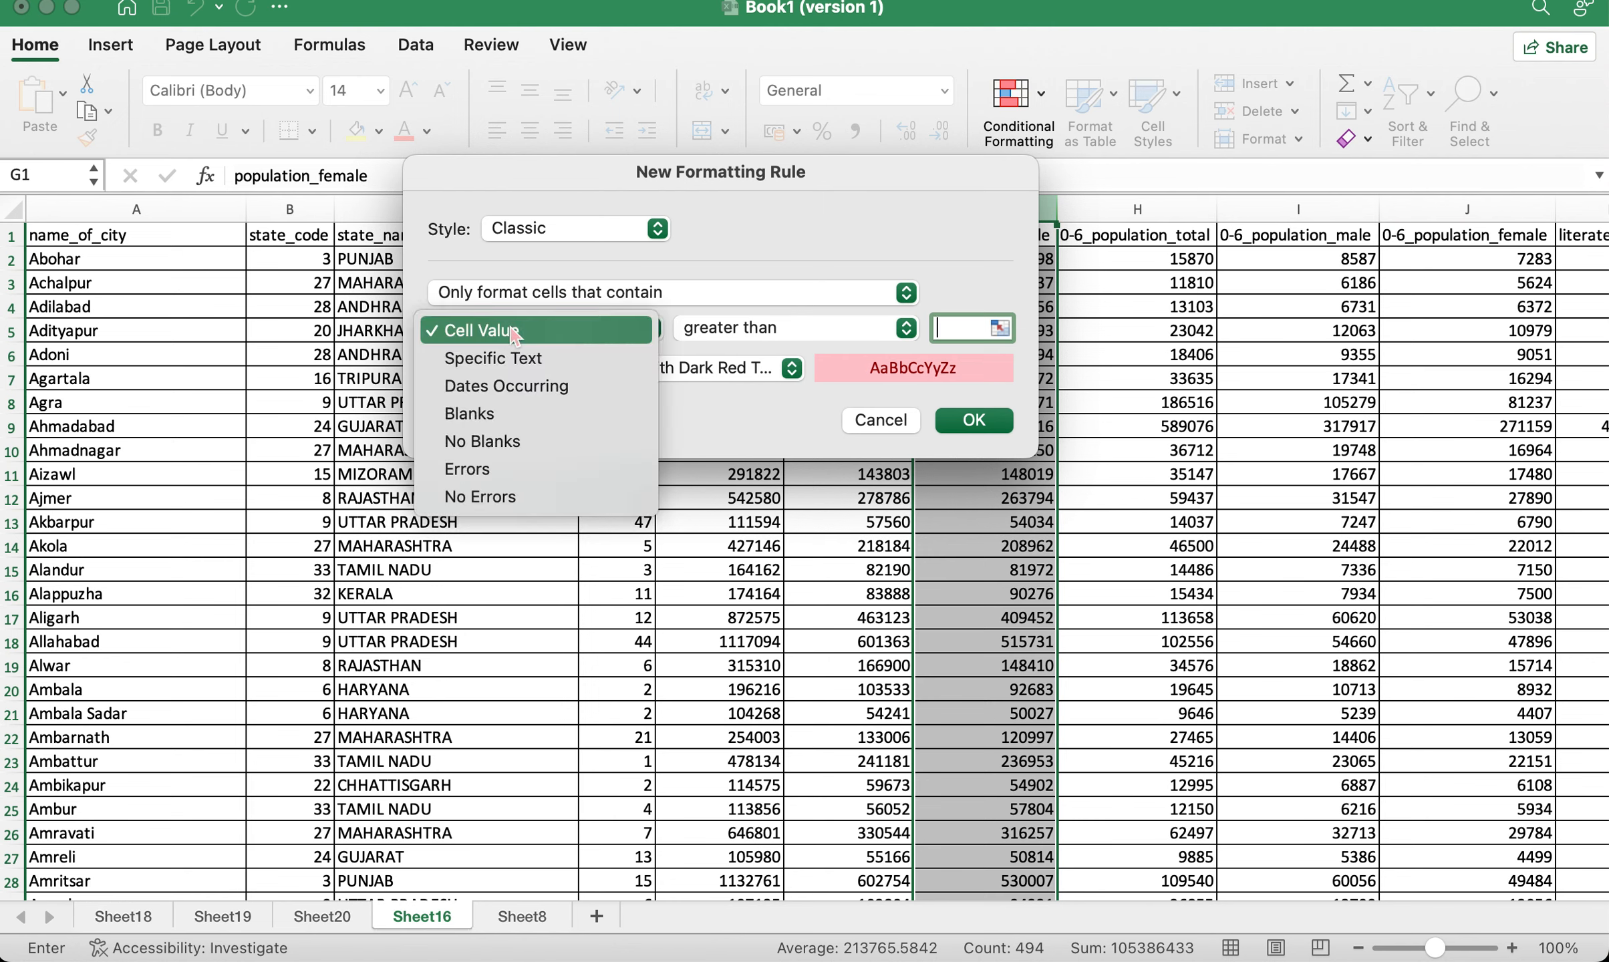
click(555, 330)
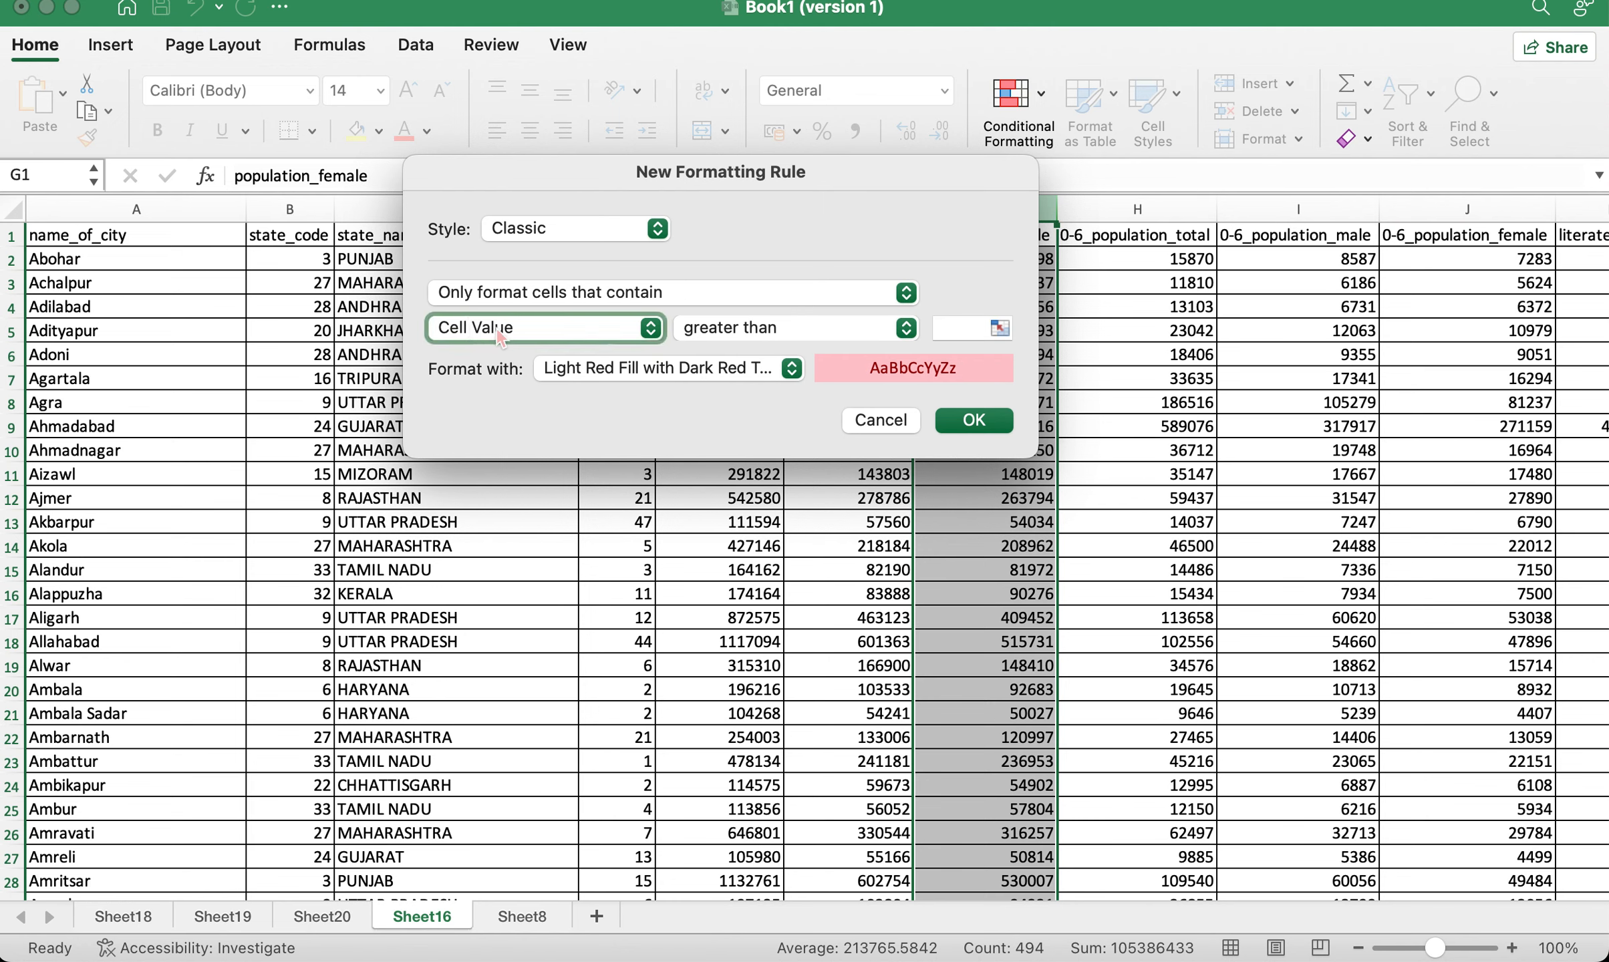
click(944, 328)
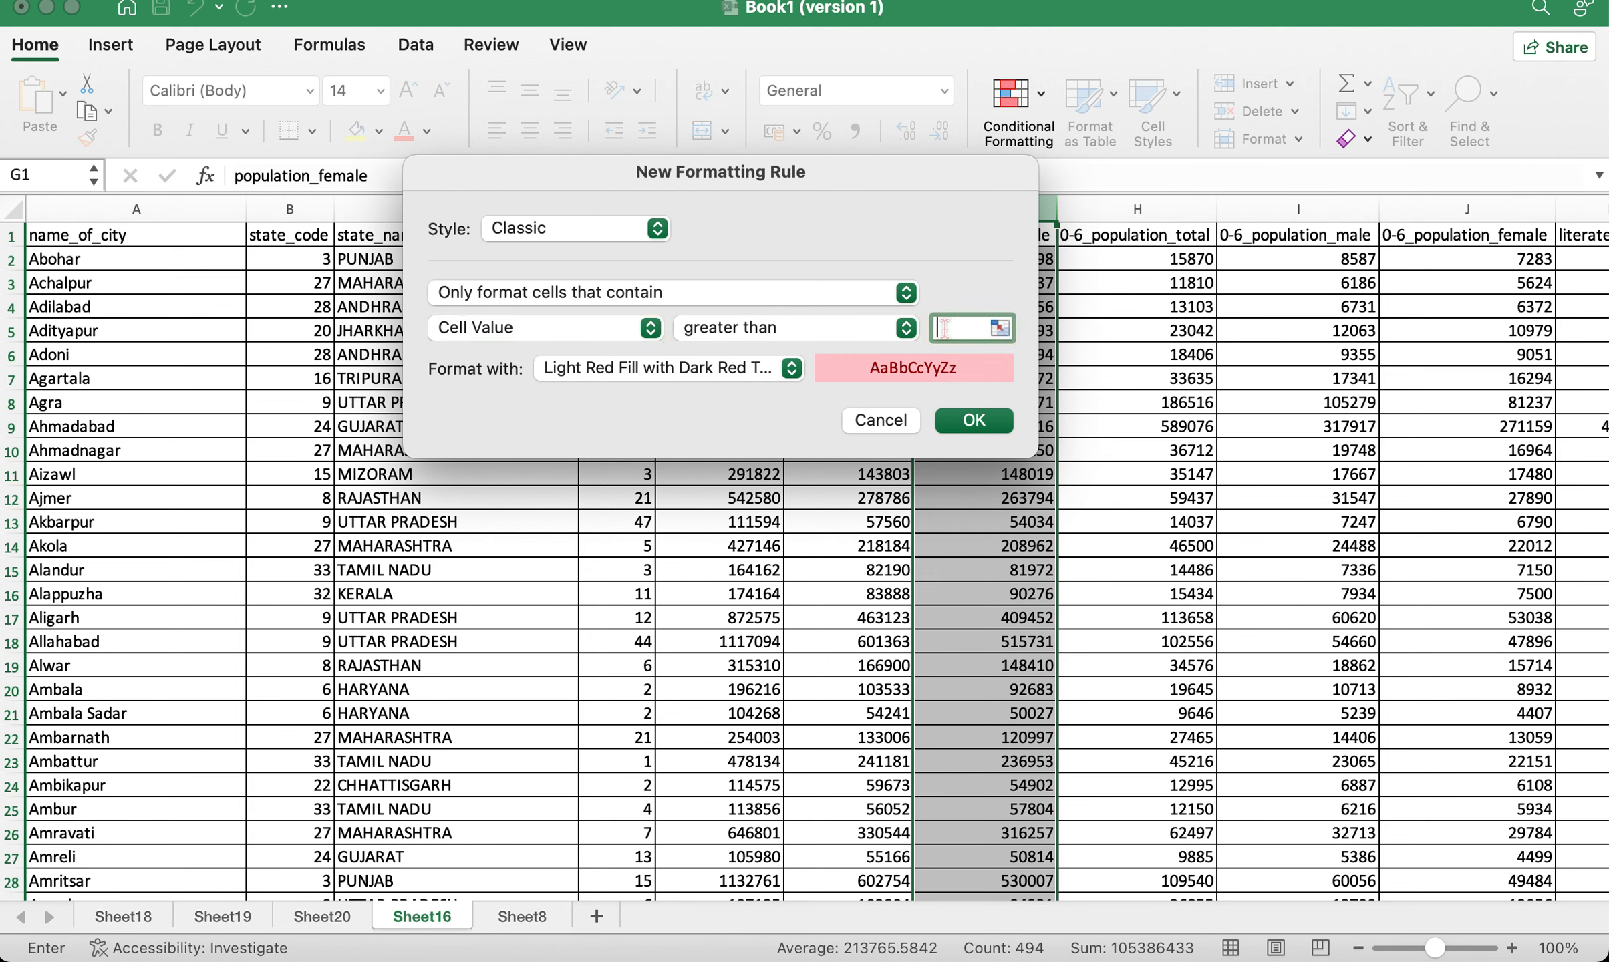
text(1)
text(000)
text(0)
text(0)
click(792, 369)
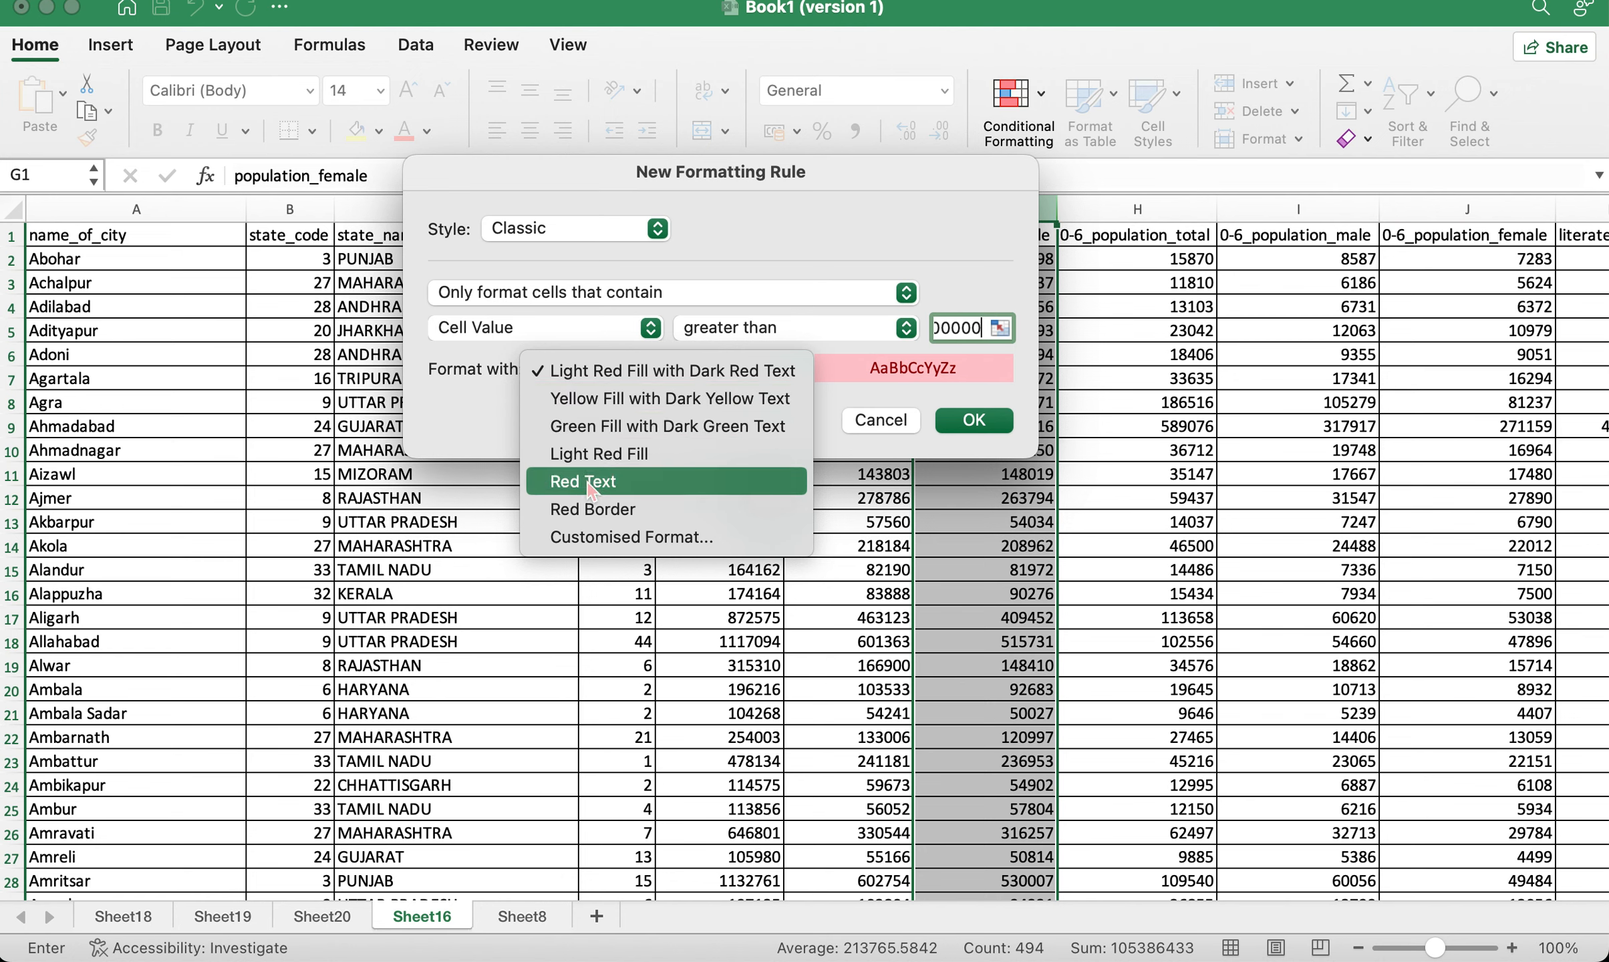
click(697, 371)
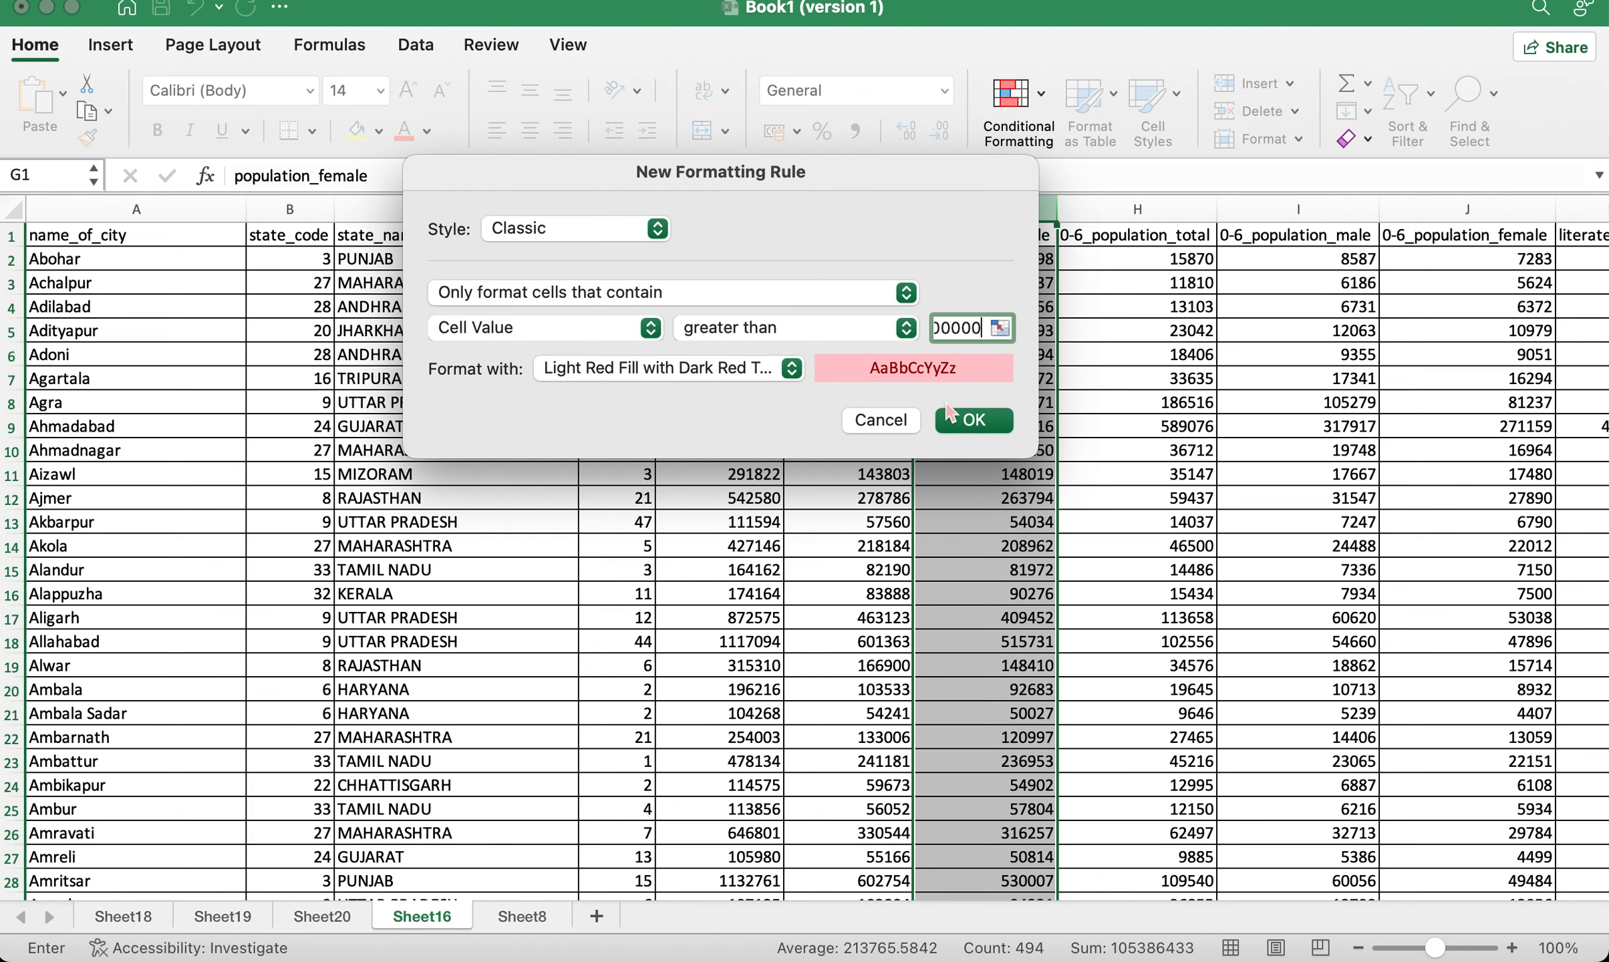
click(973, 421)
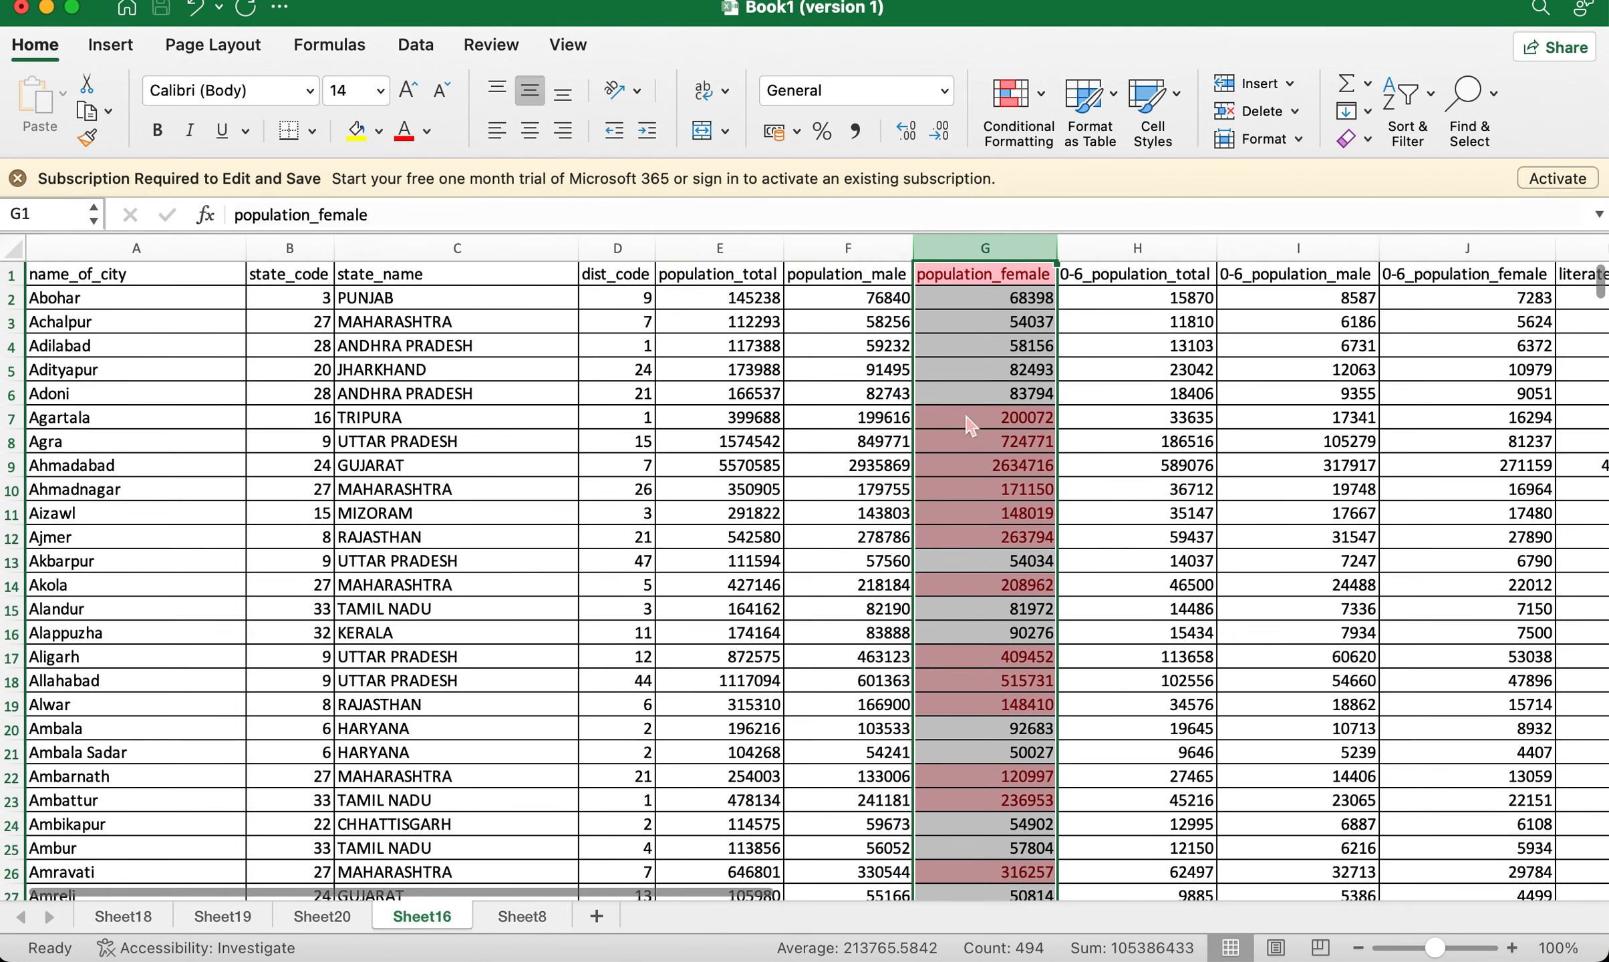
click(978, 447)
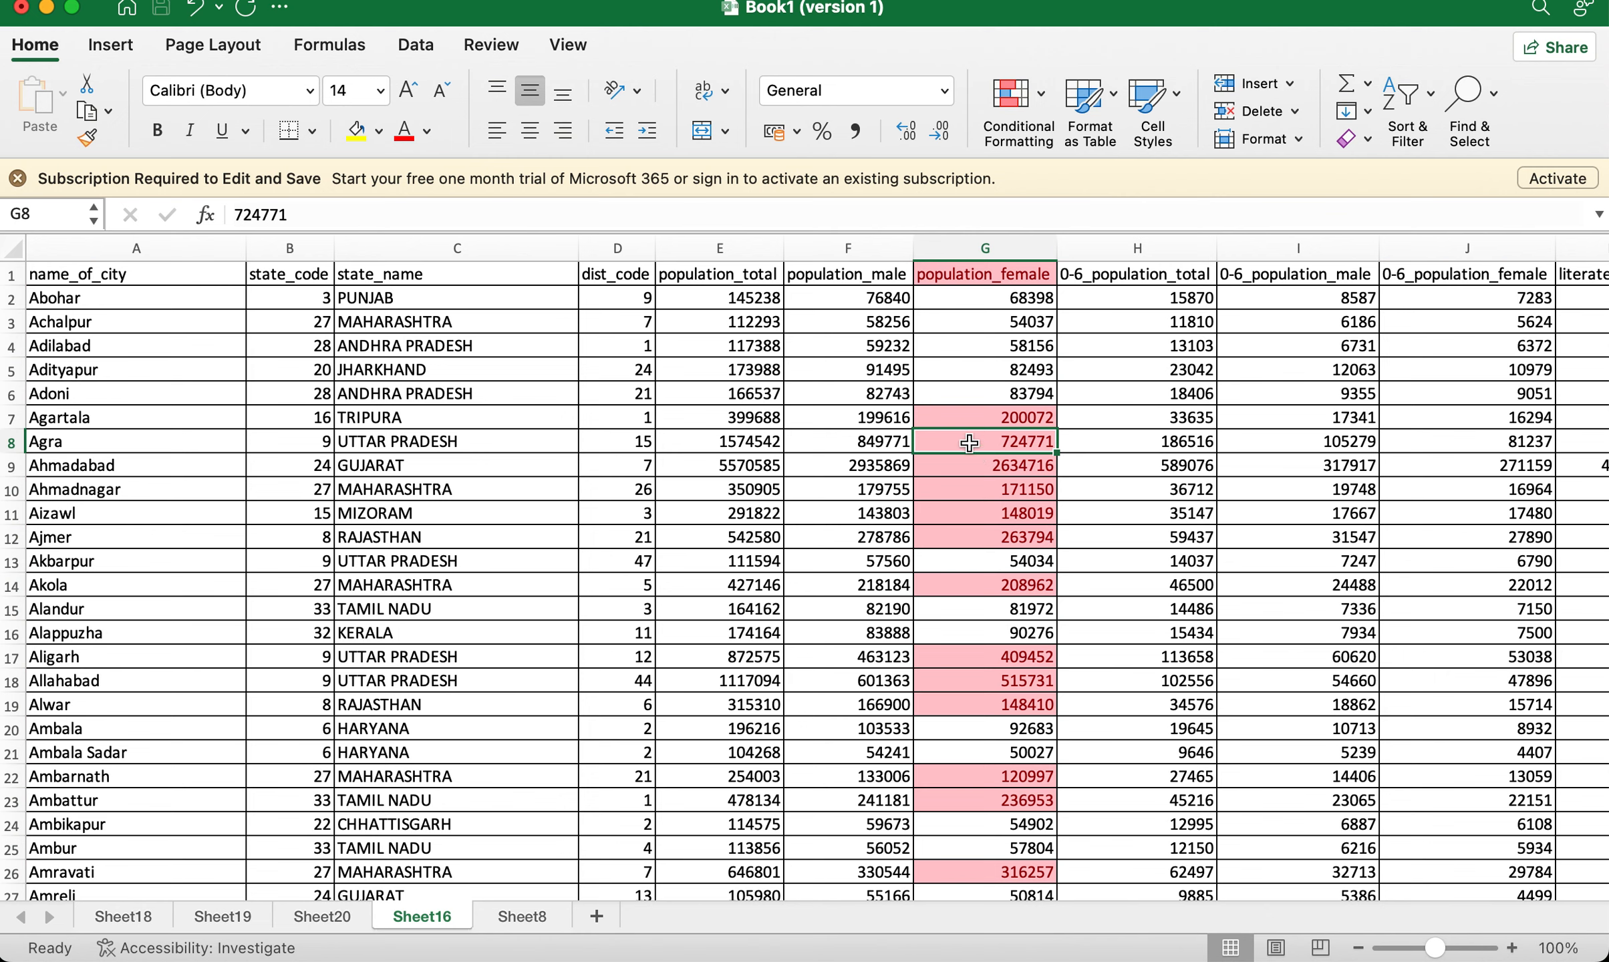
click(1025, 417)
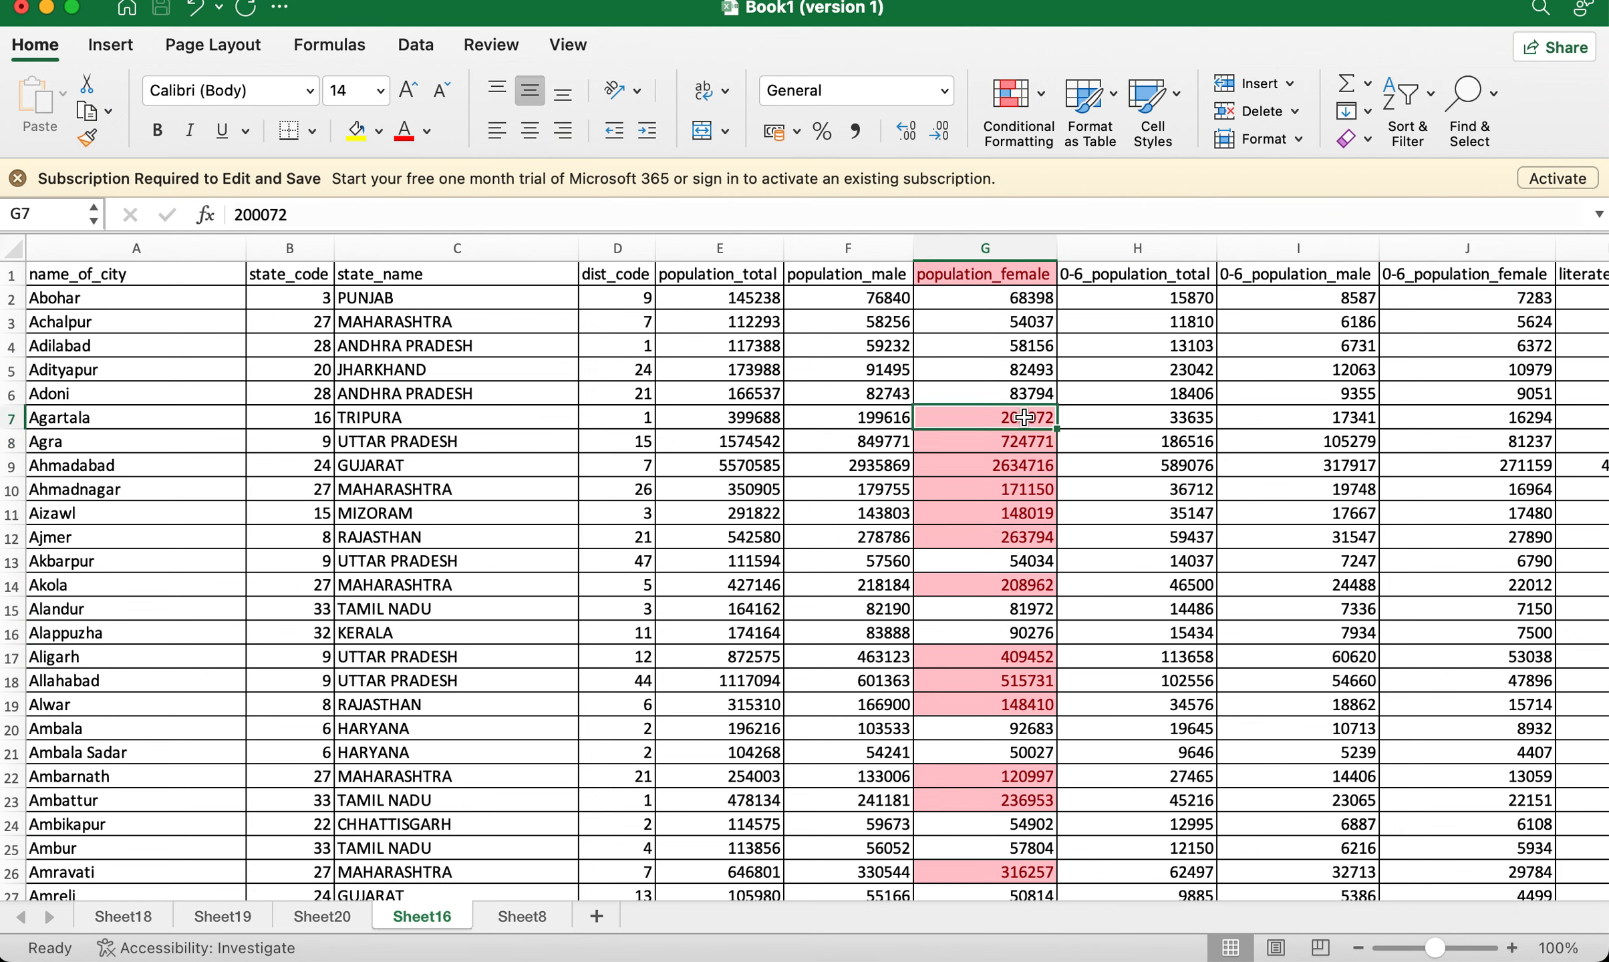
Clear the conditional formatting rules from the selected population_female column cells.
click(990, 237)
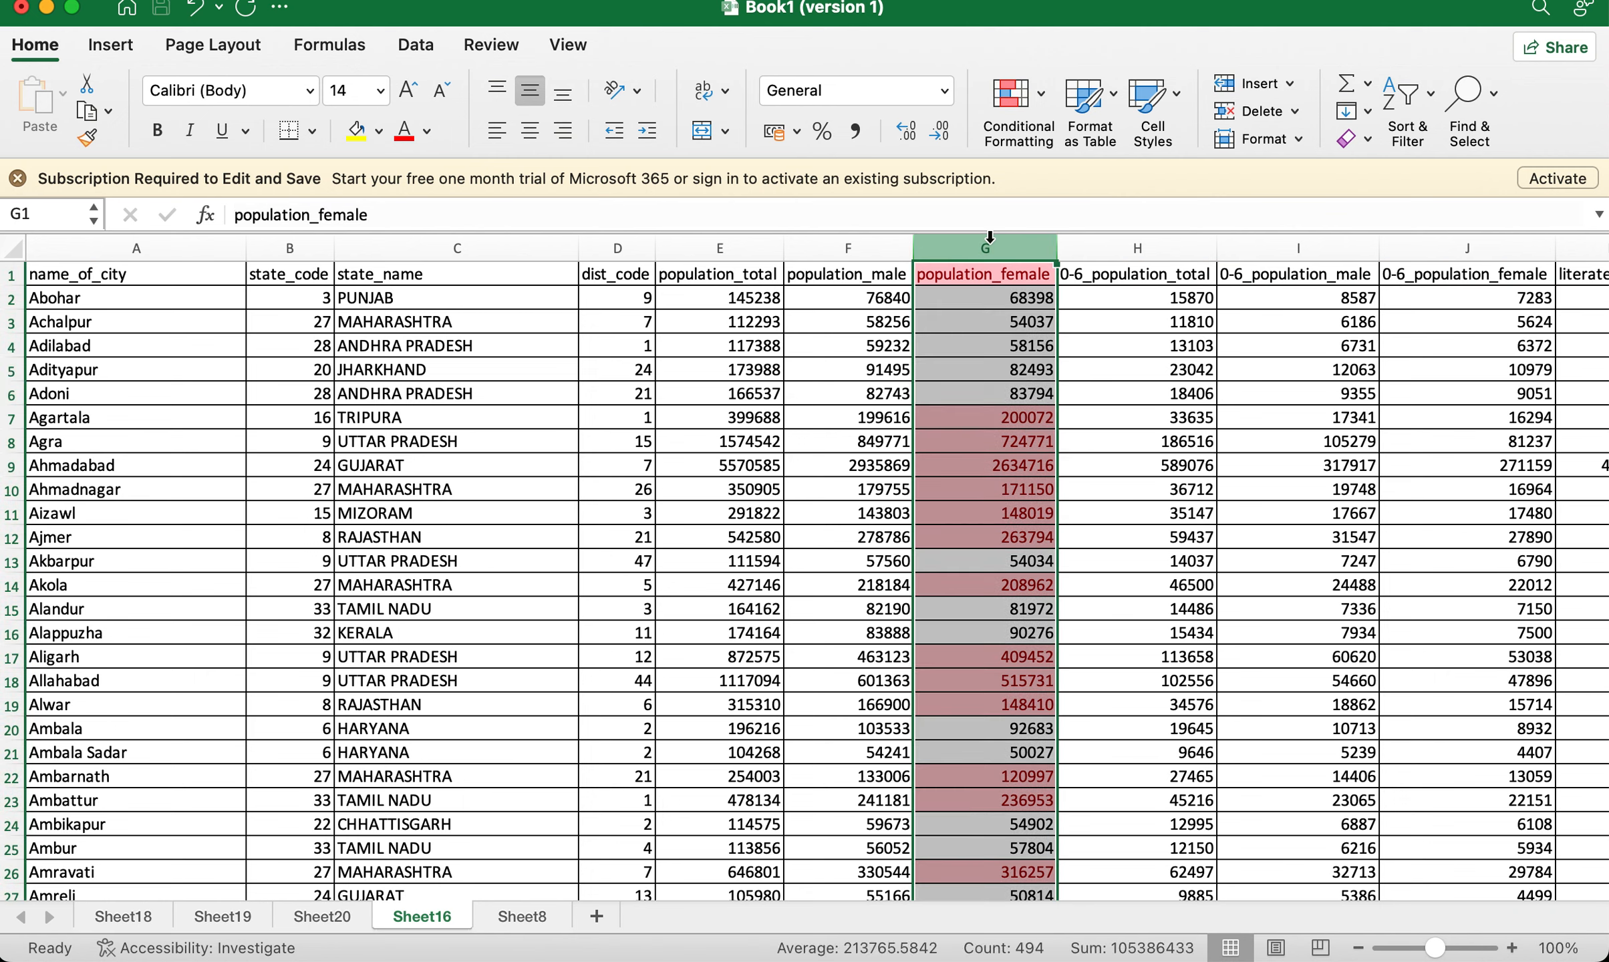
click(1033, 127)
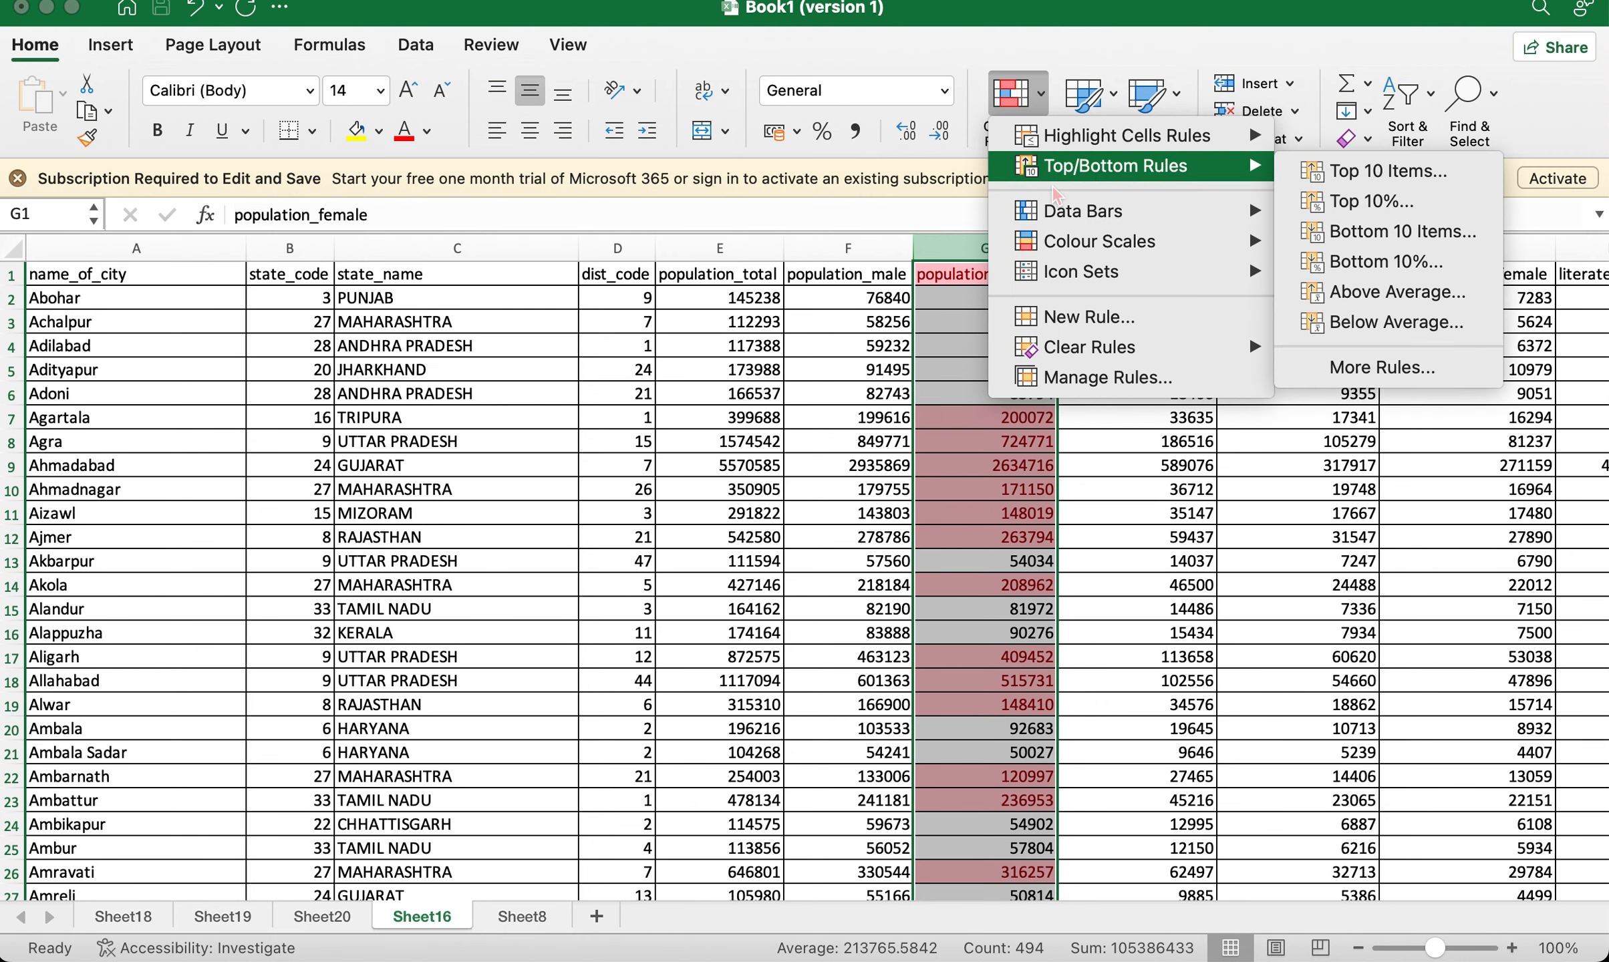
mouse_move(1101, 351)
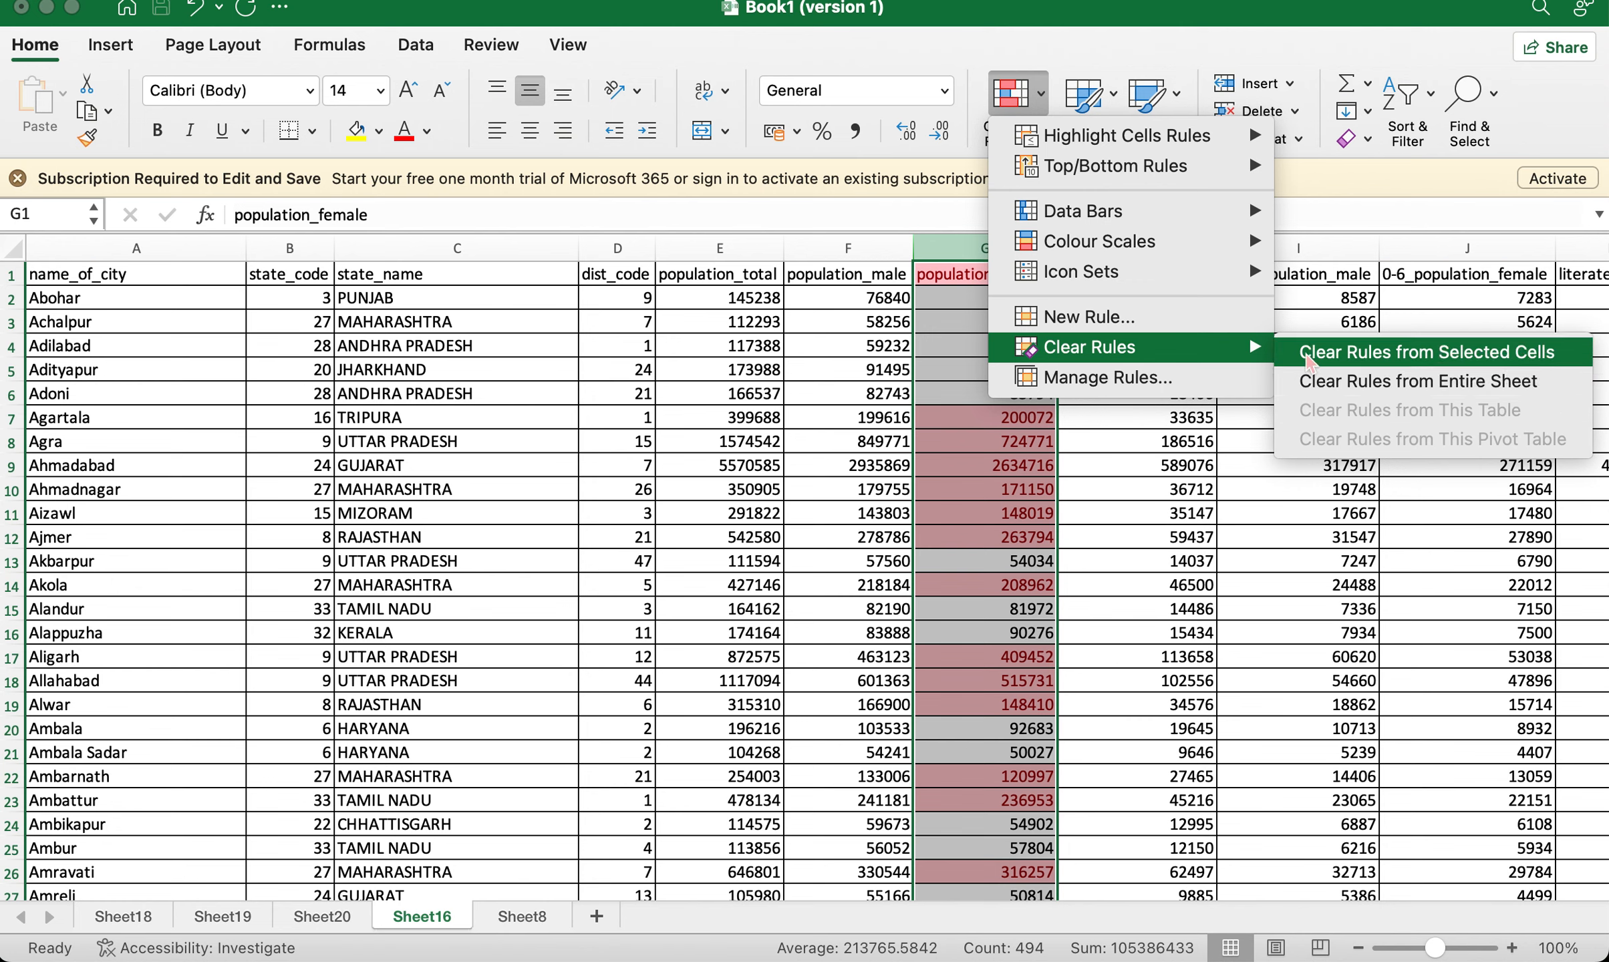
click(1308, 361)
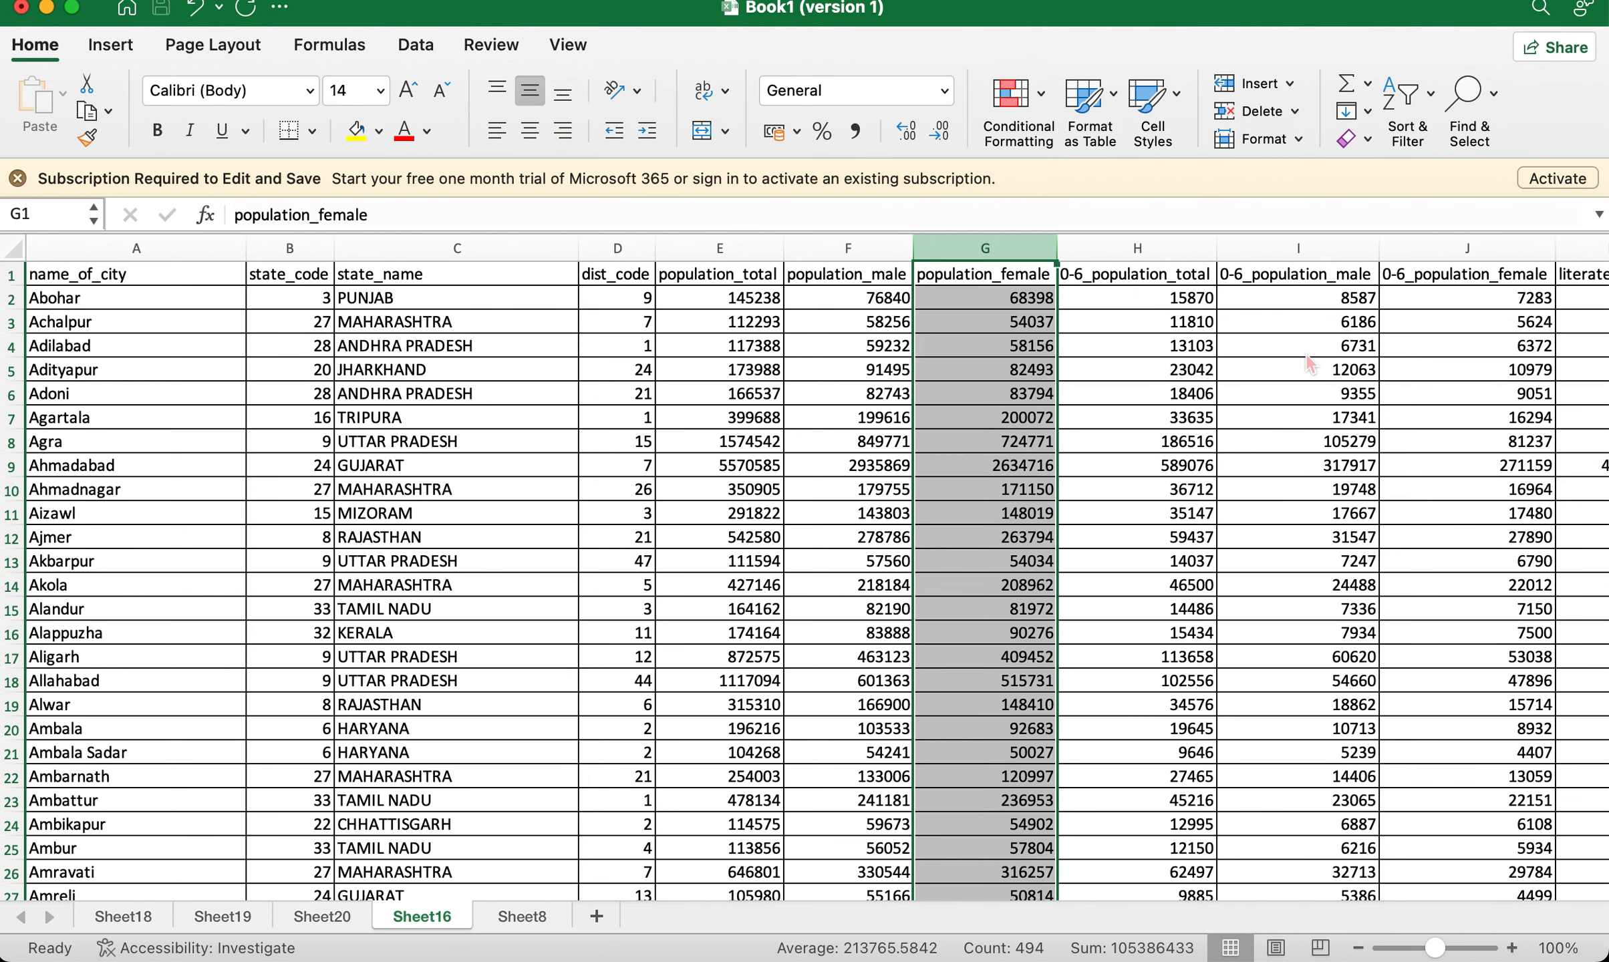
click(968, 311)
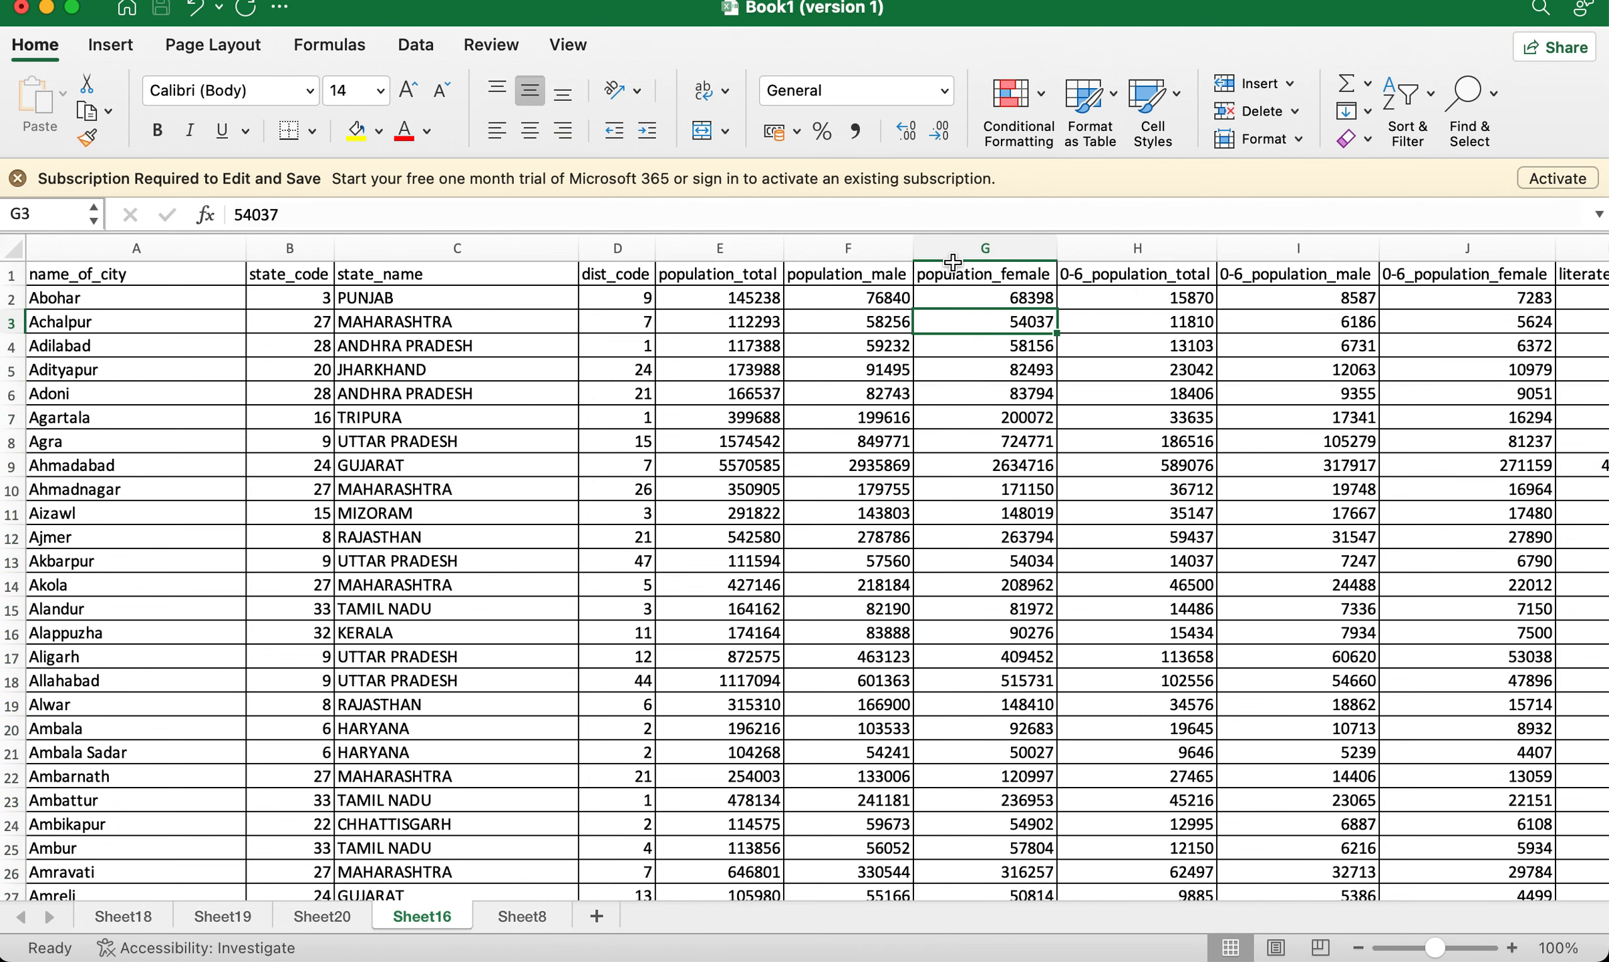
Highlight population_female column values between 100000 and 200000 using conditional formatting with Light Red Fill with Dark Red Text.
click(986, 252)
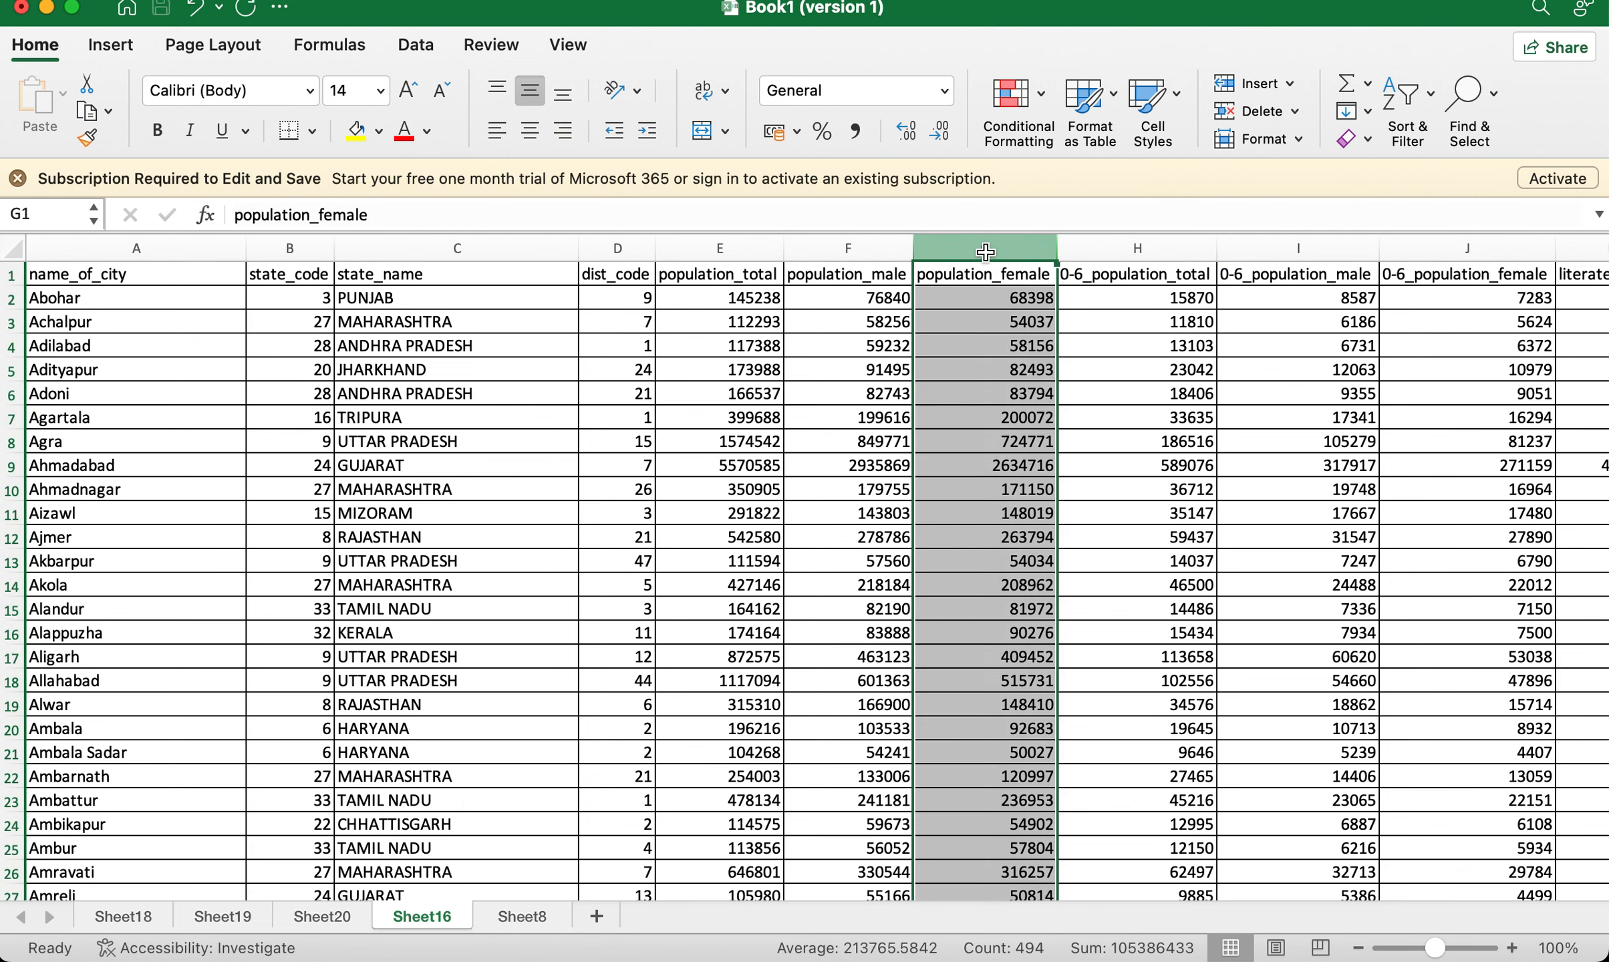
click(1034, 129)
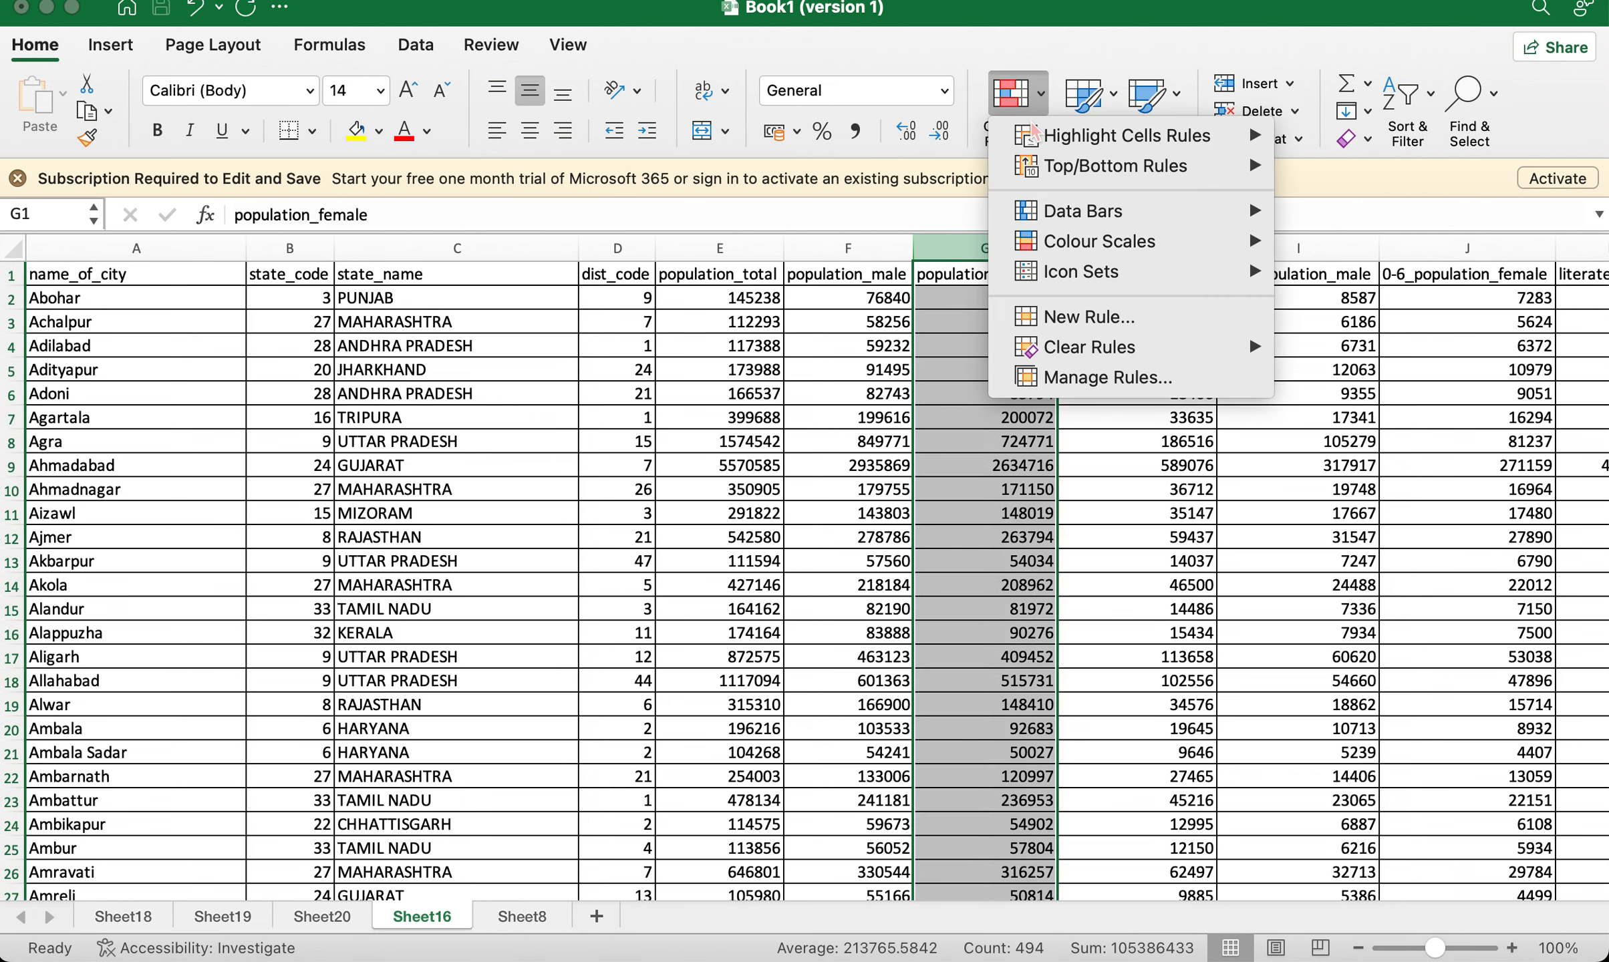
mouse_move(1034, 134)
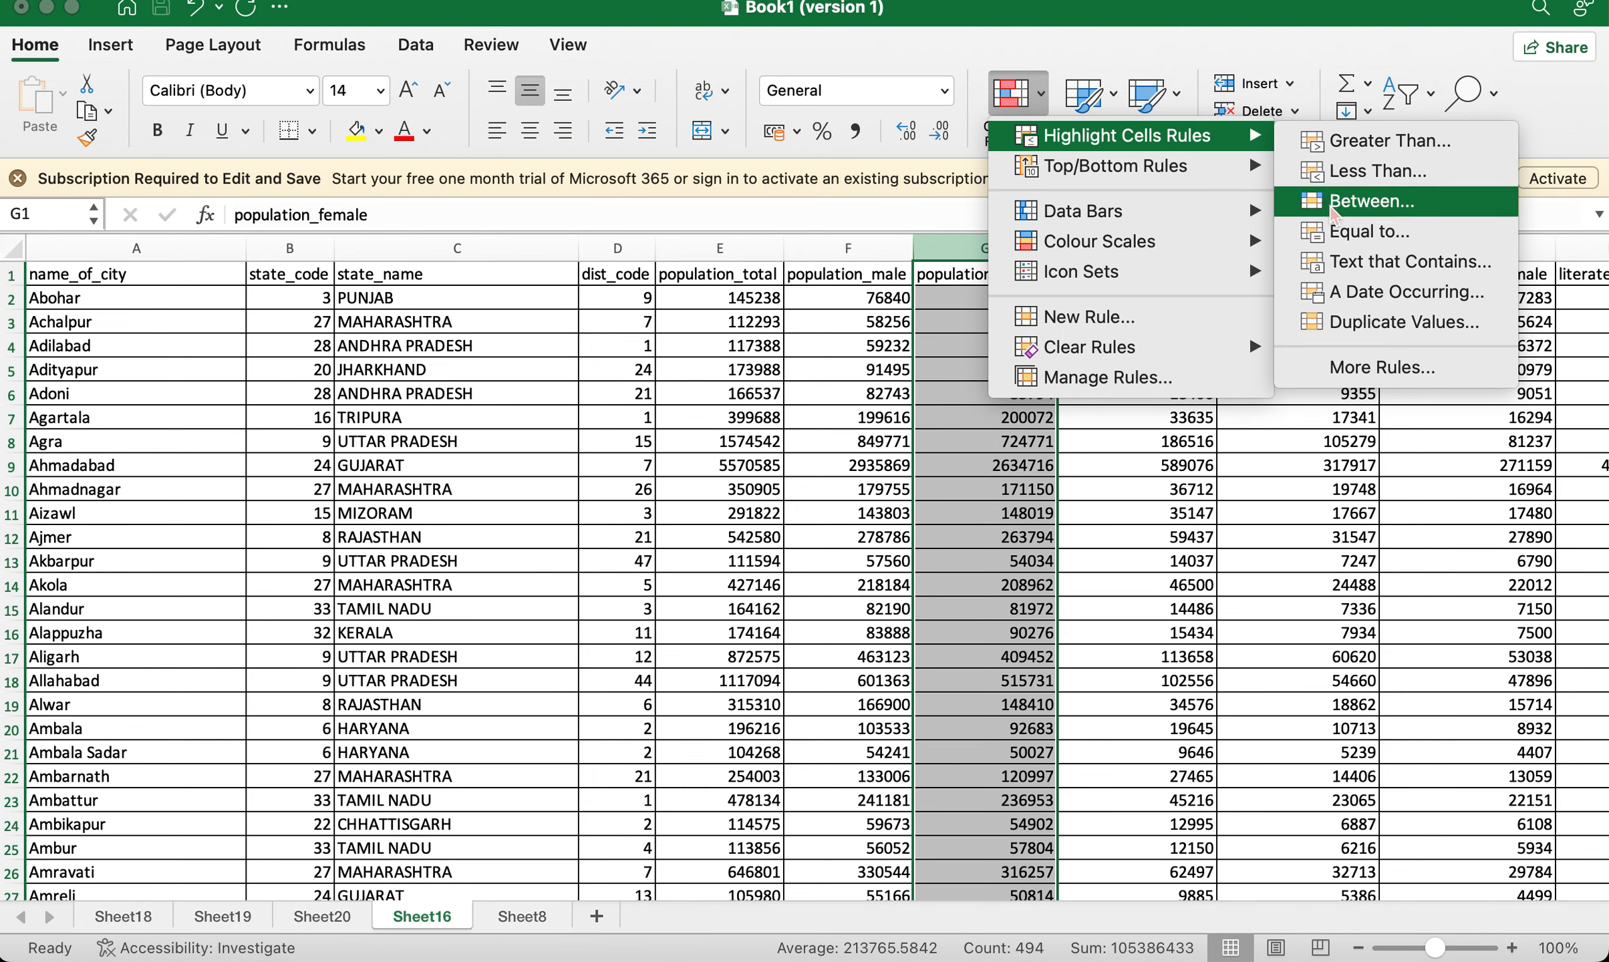
click(1328, 200)
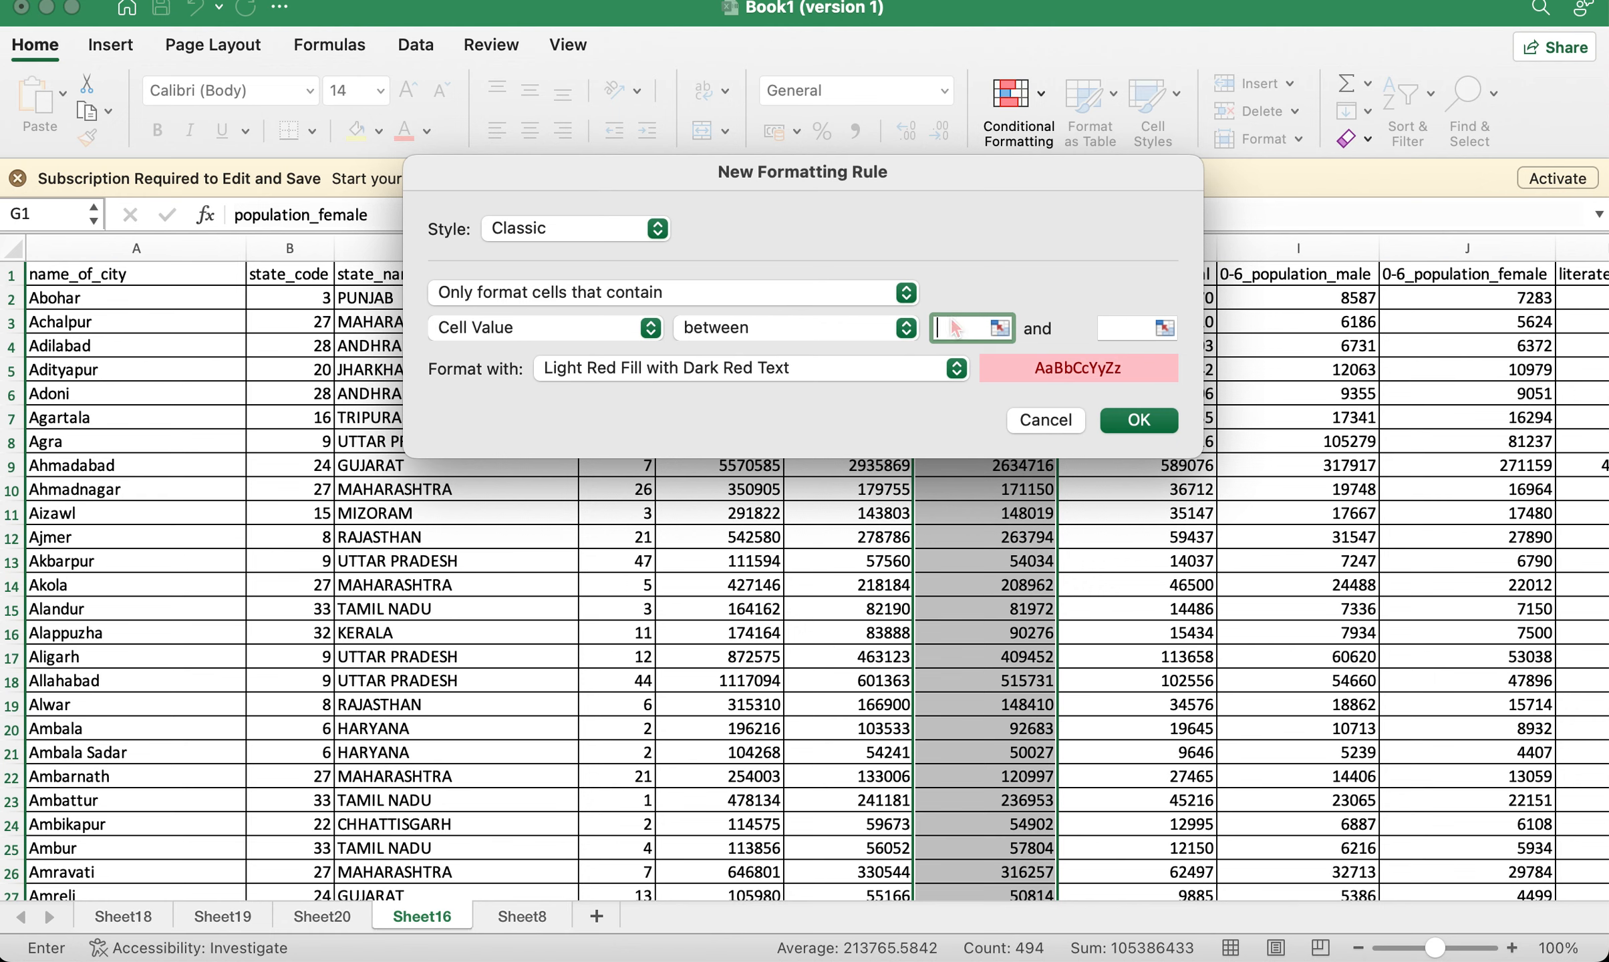
text(100000)
key(BackSpace)
key(BackSpace)
key(BackSpace)
key(BackSpace)
key(BackSpace)
key(BackSpace)
text(100000)
click(1117, 328)
text(200000)
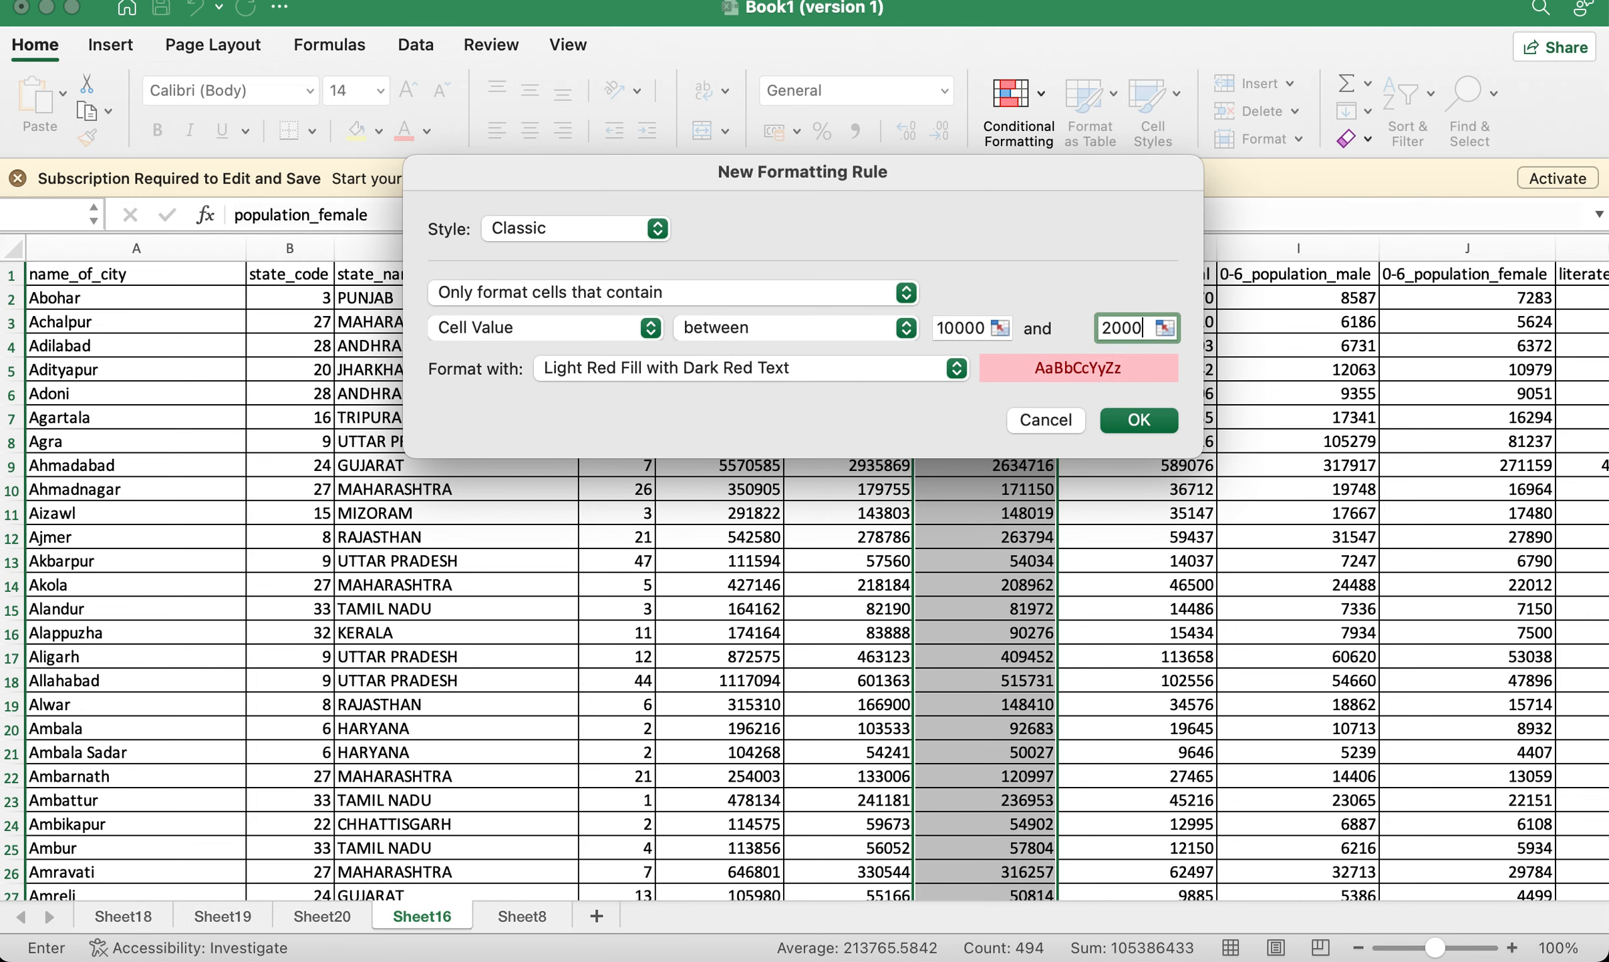
click(1150, 421)
click(1005, 417)
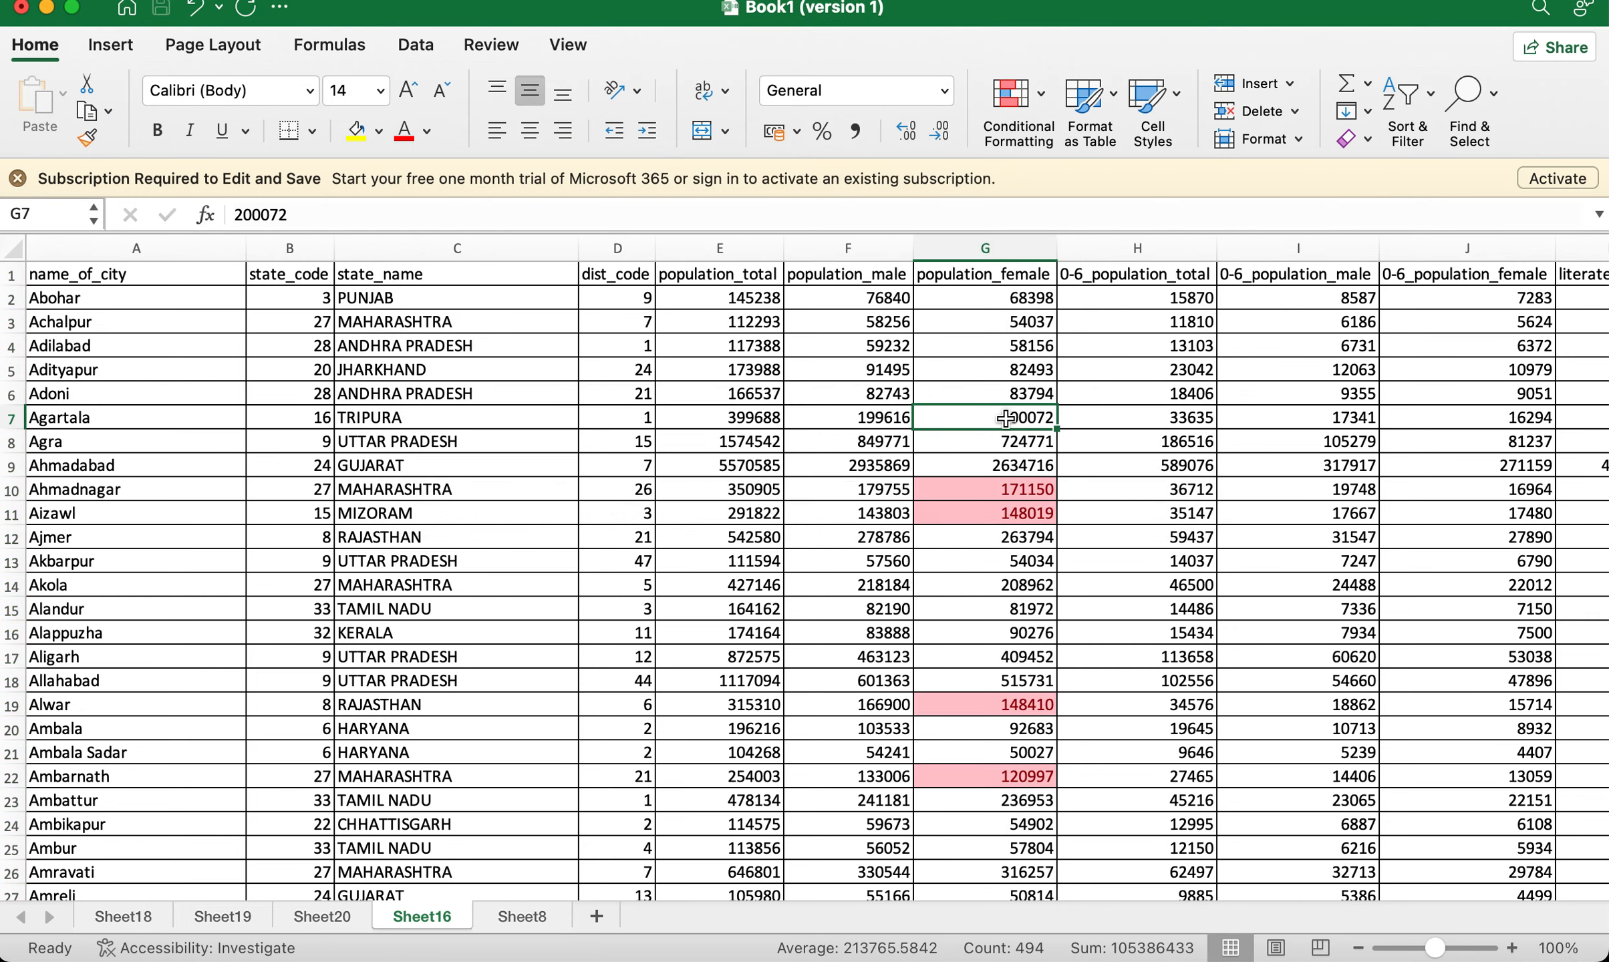
Look through the highlighted population_female values, and clear the conditional formatting rules from the entire sheet.
scroll(1003, 635, down, 10)
scroll(984, 633, down, 20)
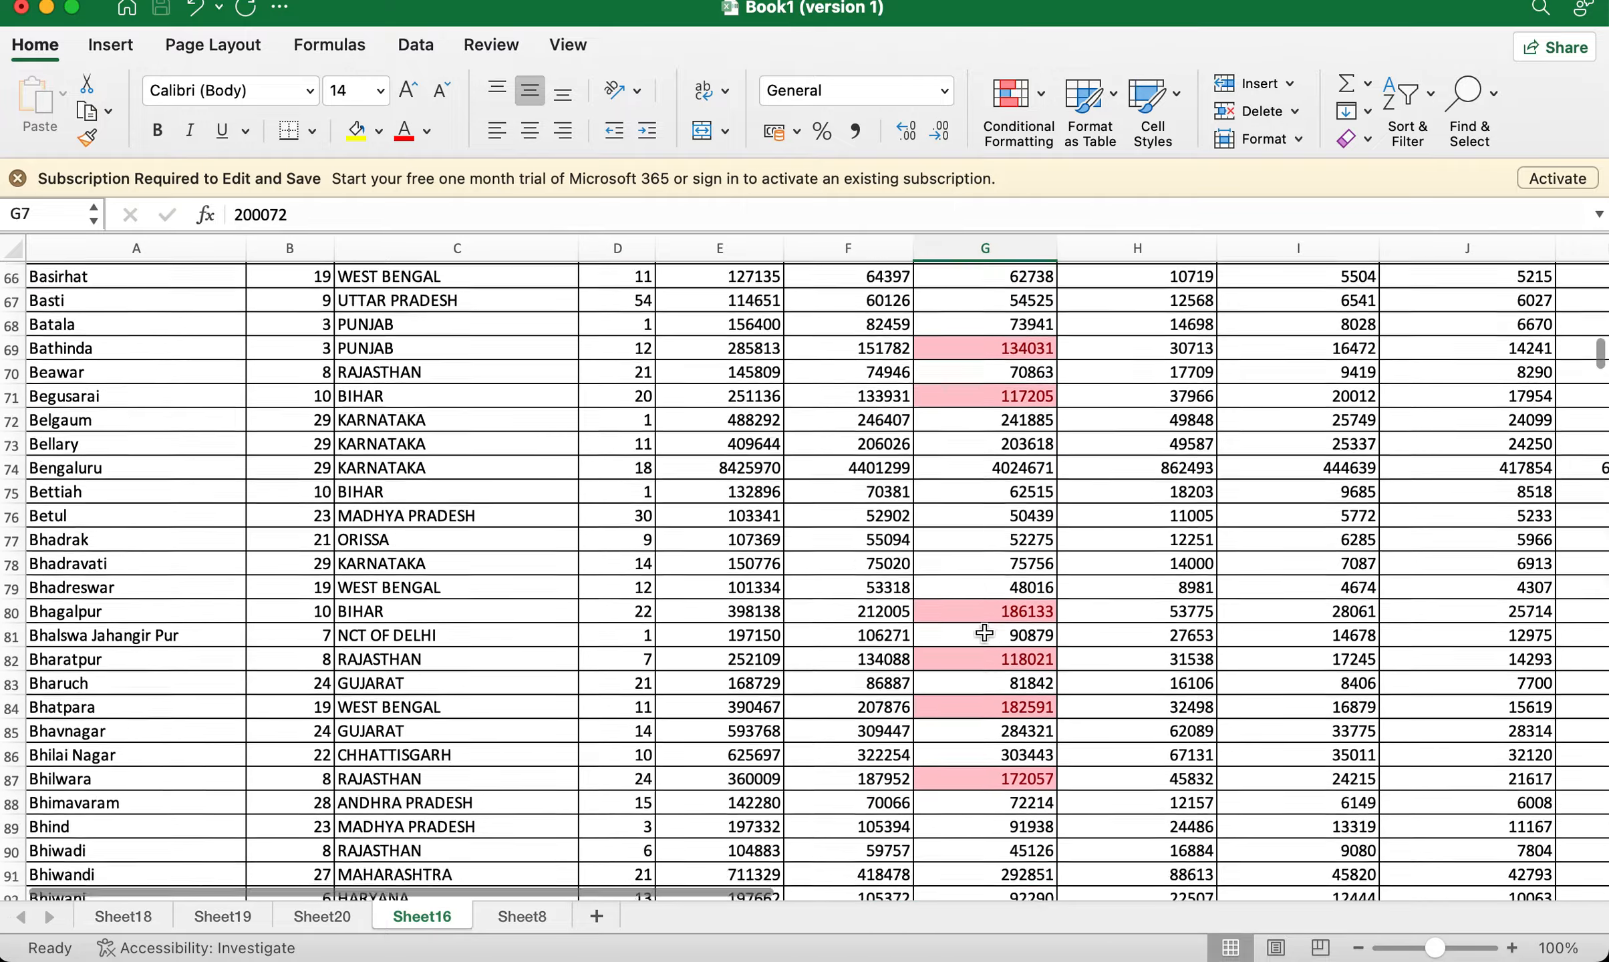
scroll(984, 632, down, 18)
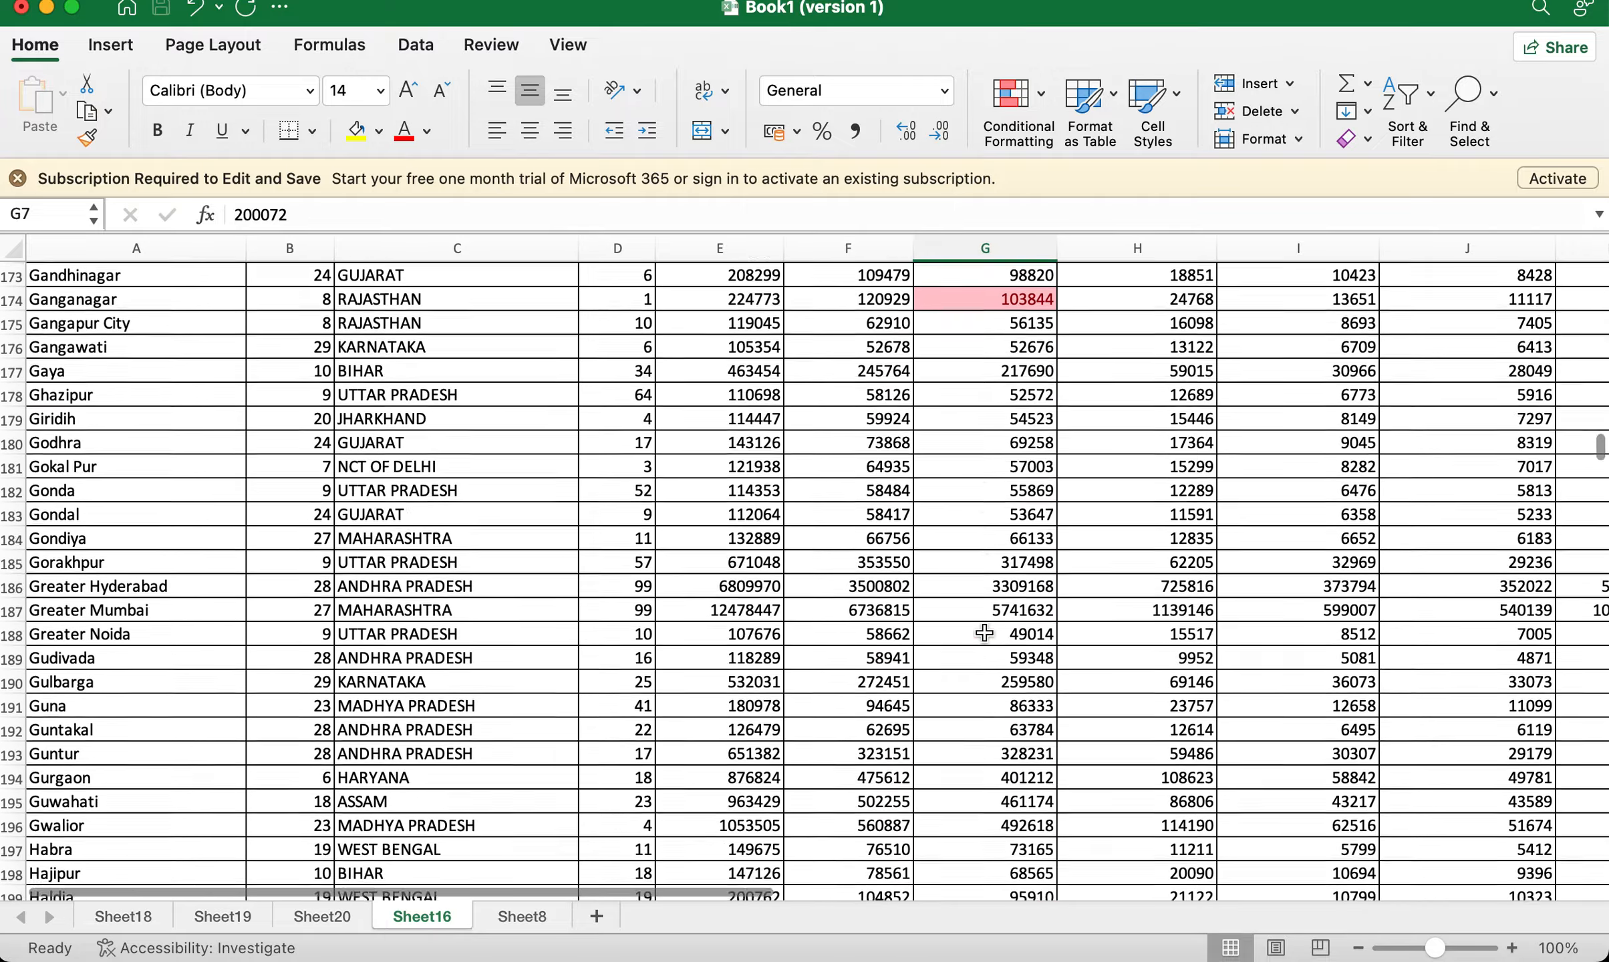
scroll(984, 633, up, 20)
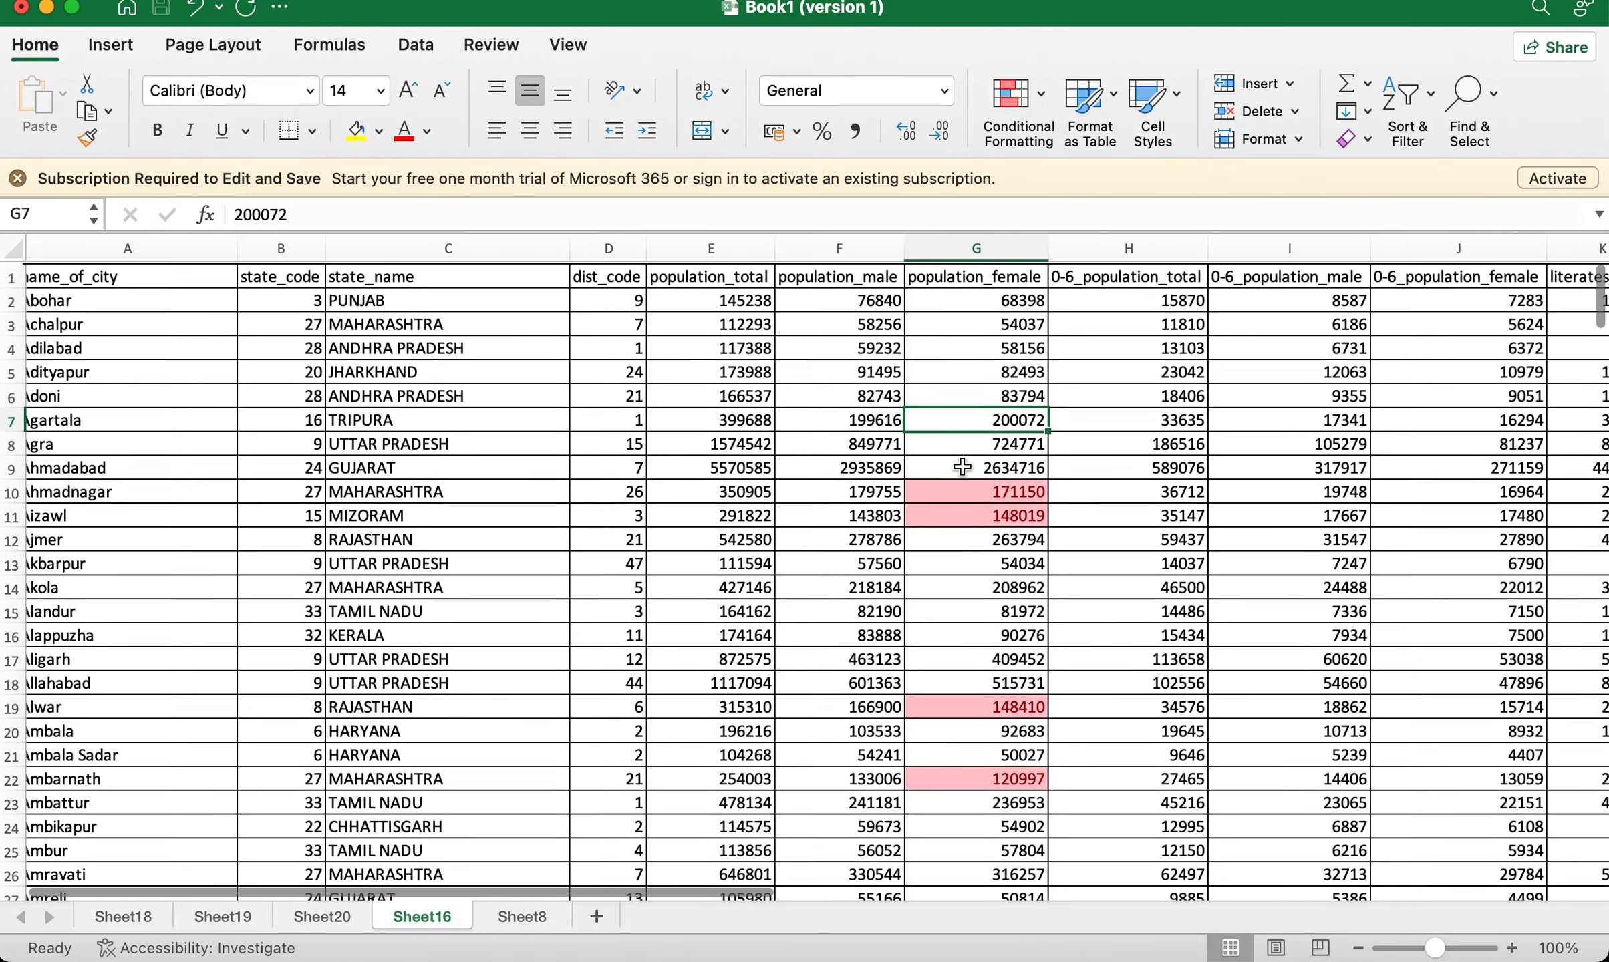
scroll(966, 374, down, 1)
click(966, 239)
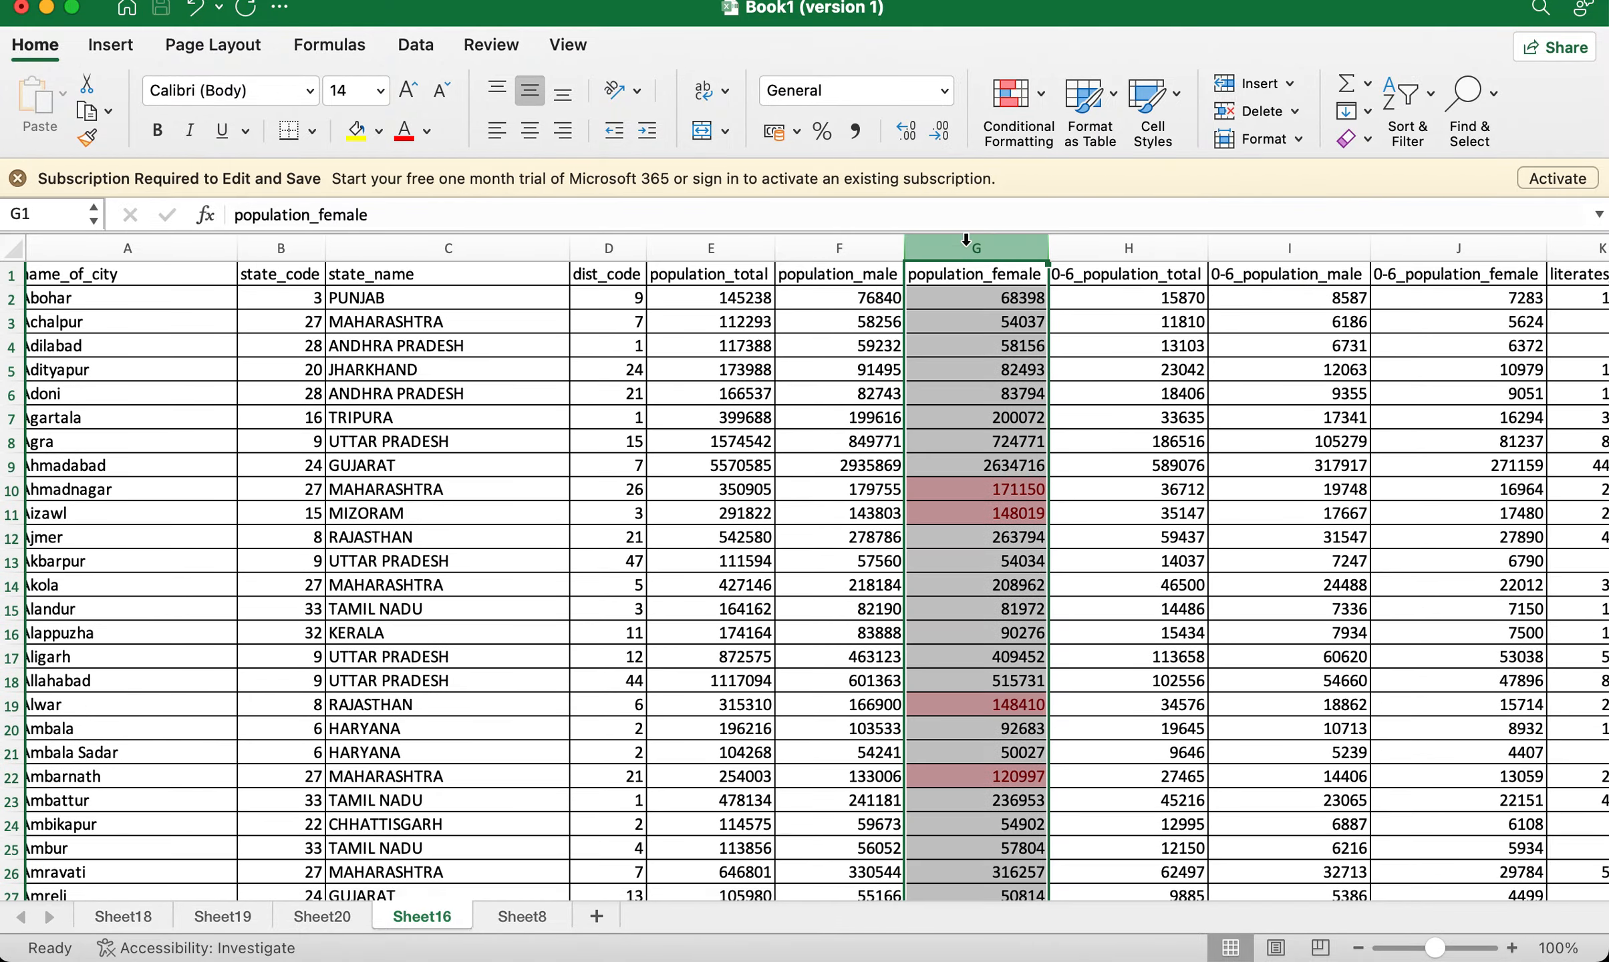
click(1011, 94)
mouse_move(1069, 351)
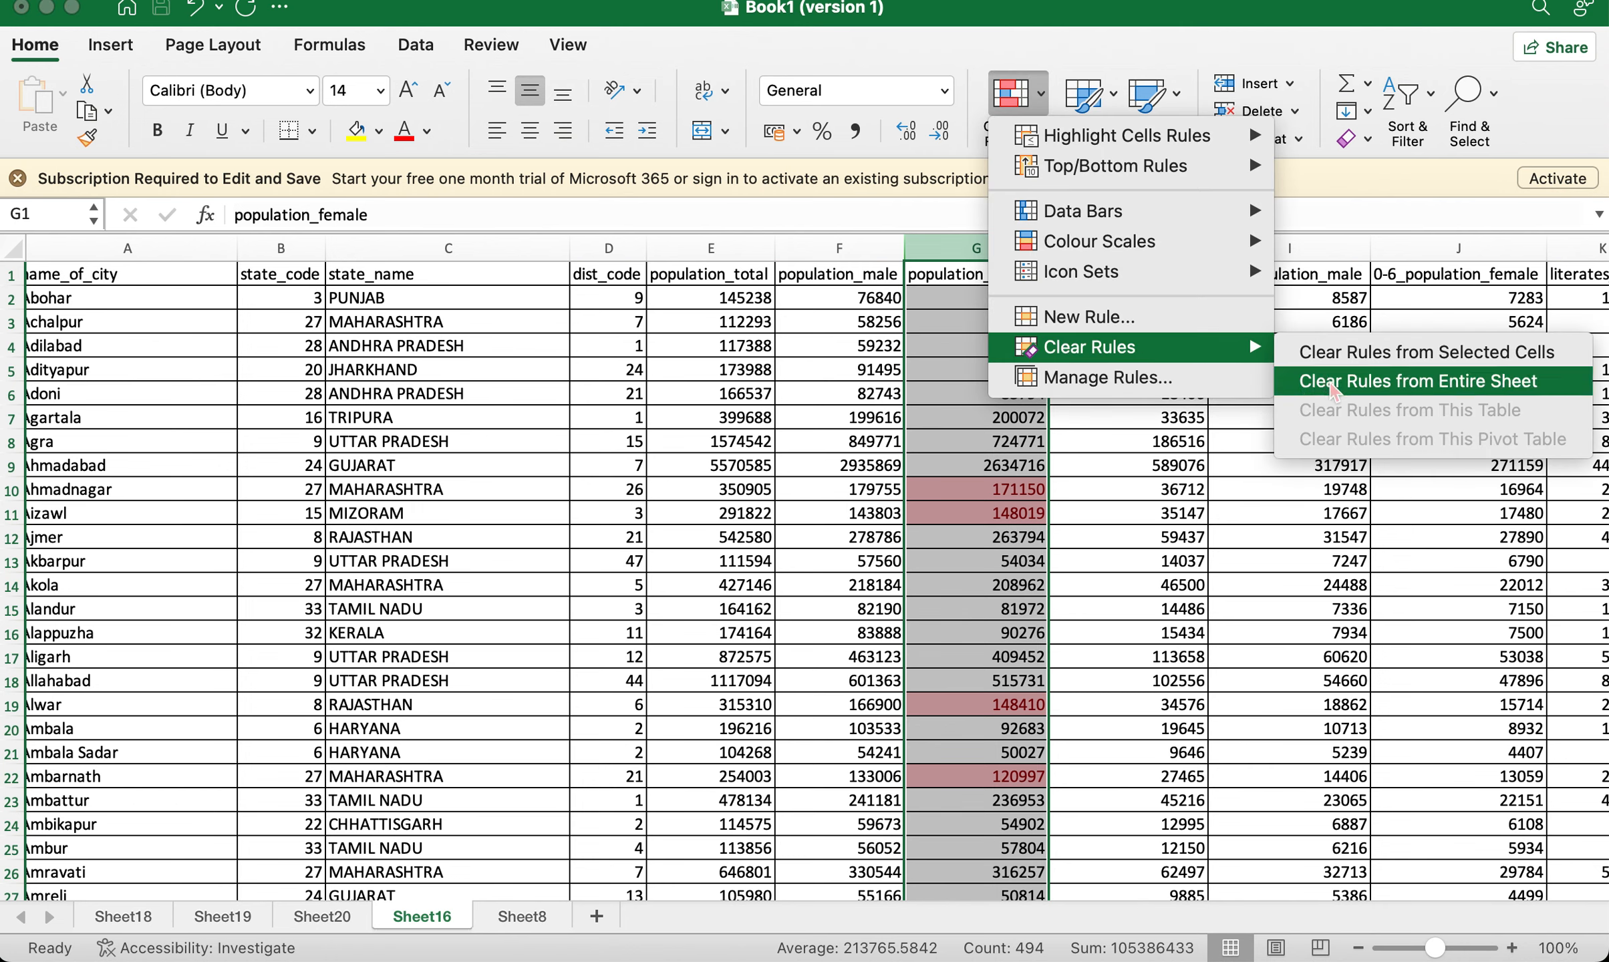
click(1332, 382)
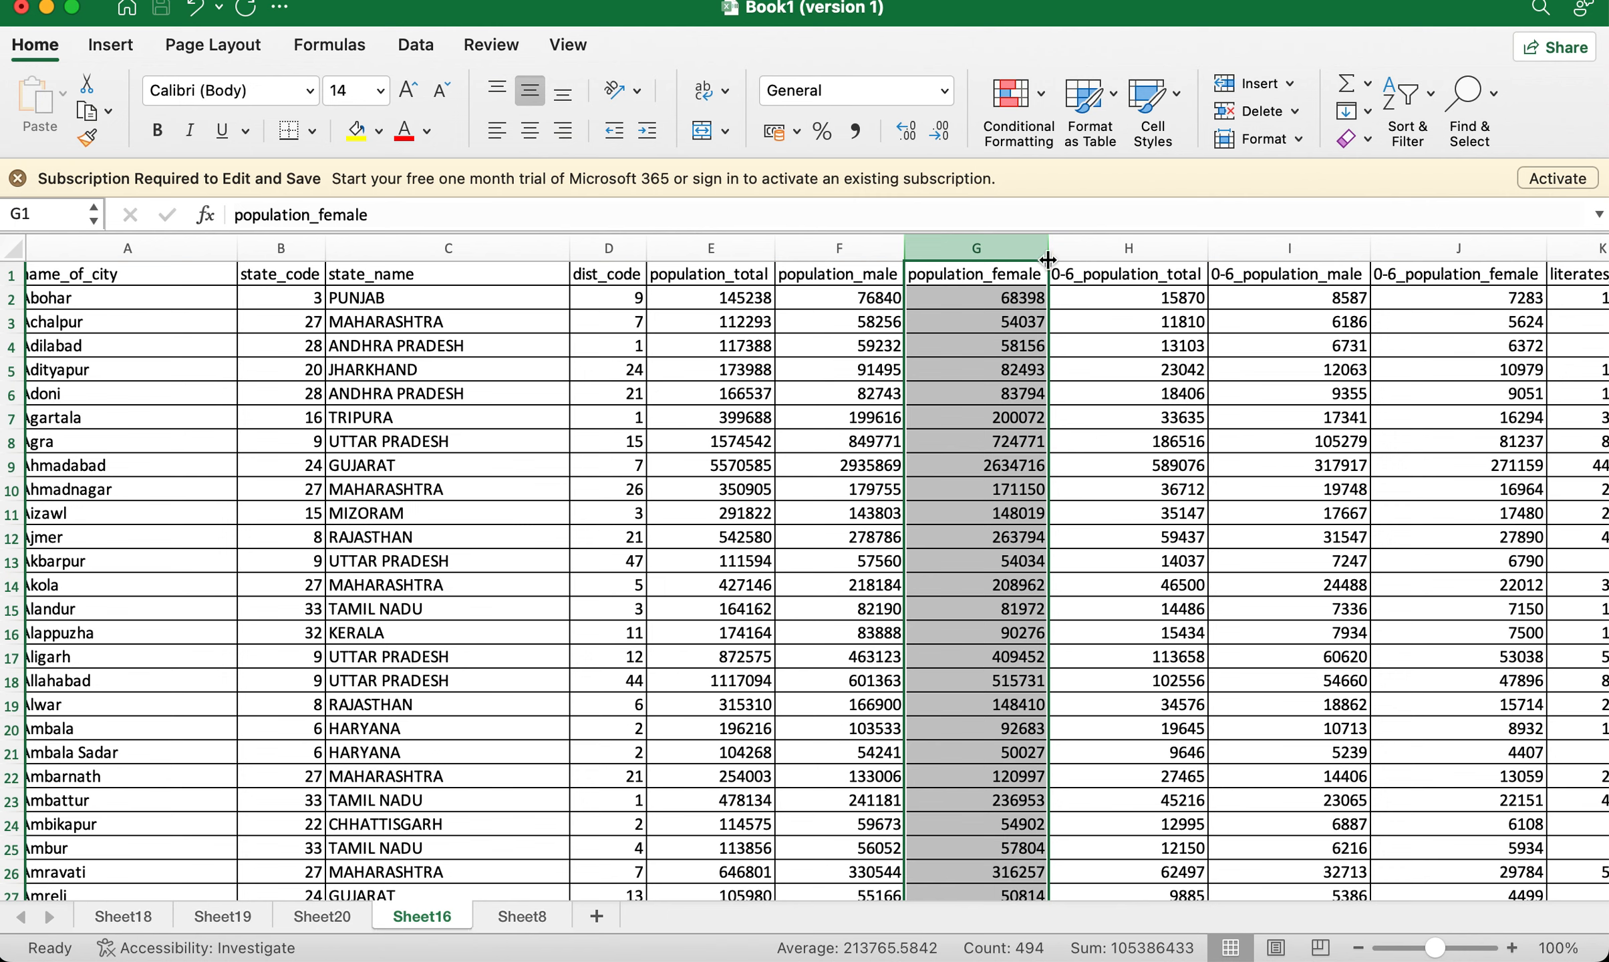
Highlight cells in the population_female column containing the text "population_female" using conditional formatting with Light Red Fill with Dark Red Text.
click(959, 306)
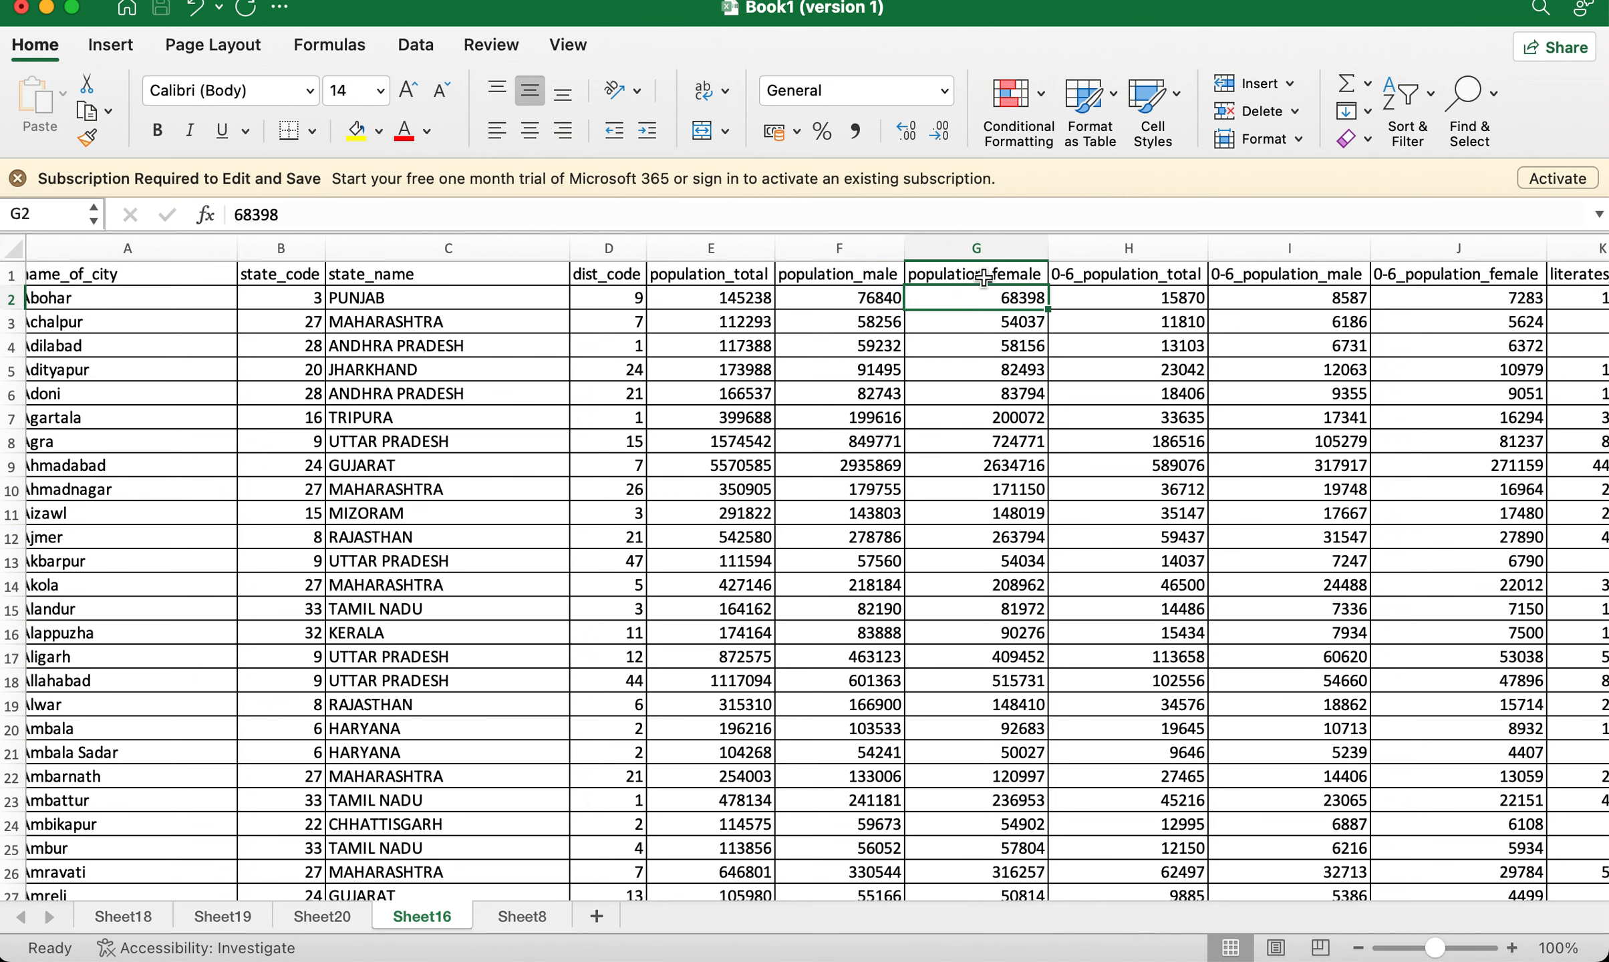
click(970, 248)
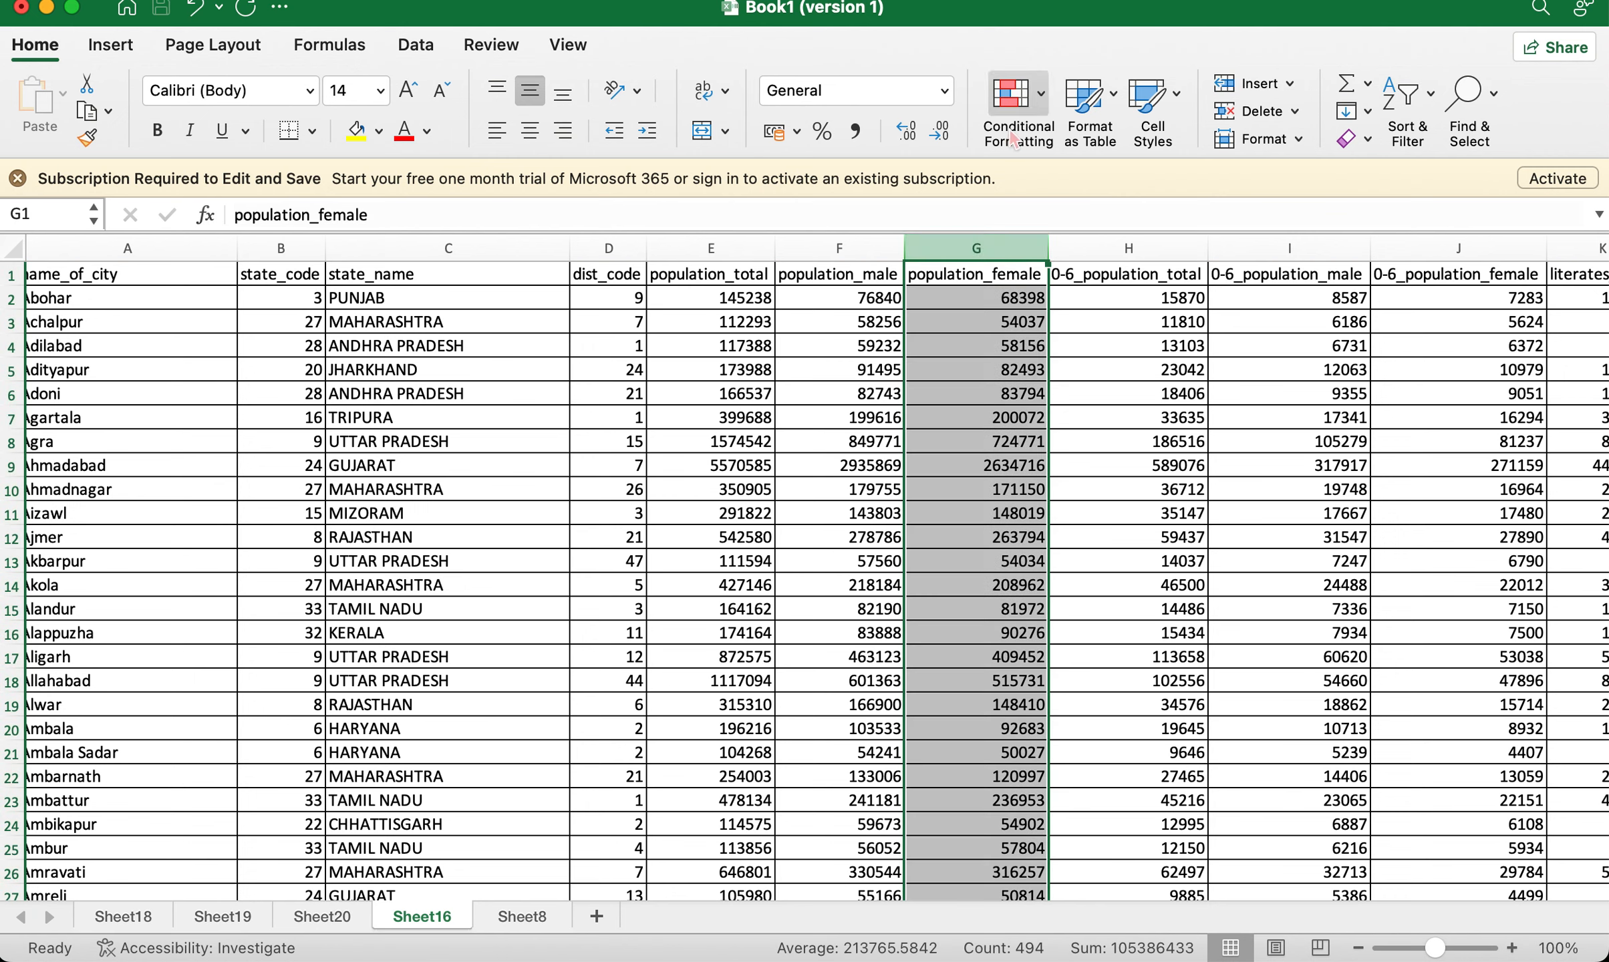
click(1035, 112)
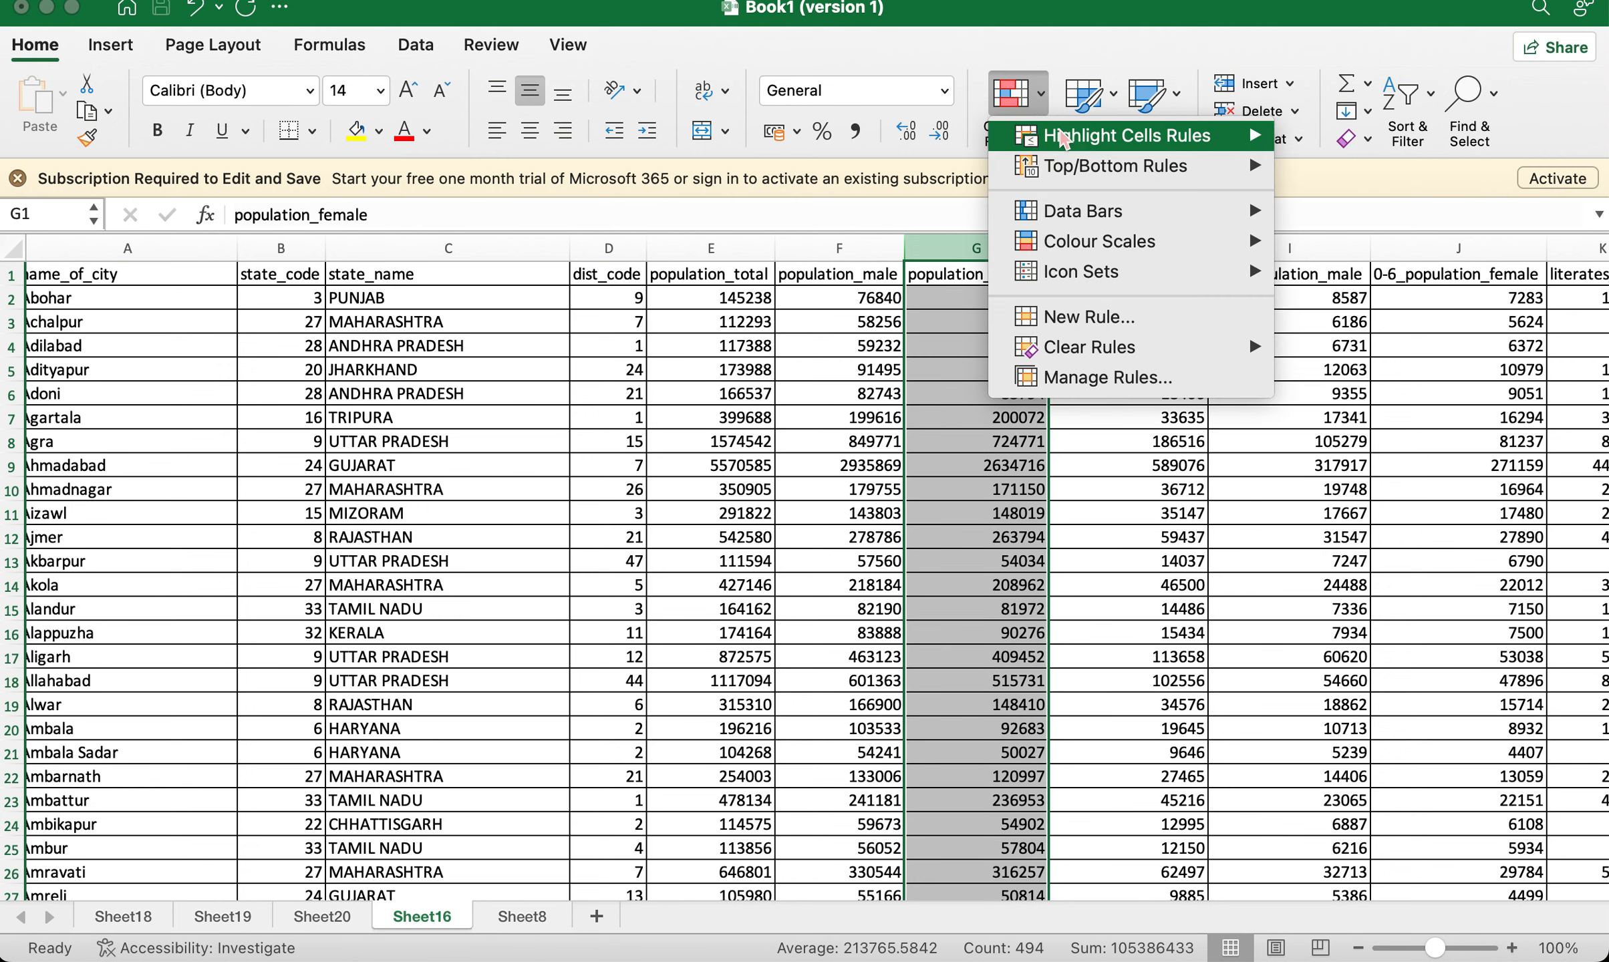
mouse_move(1082, 140)
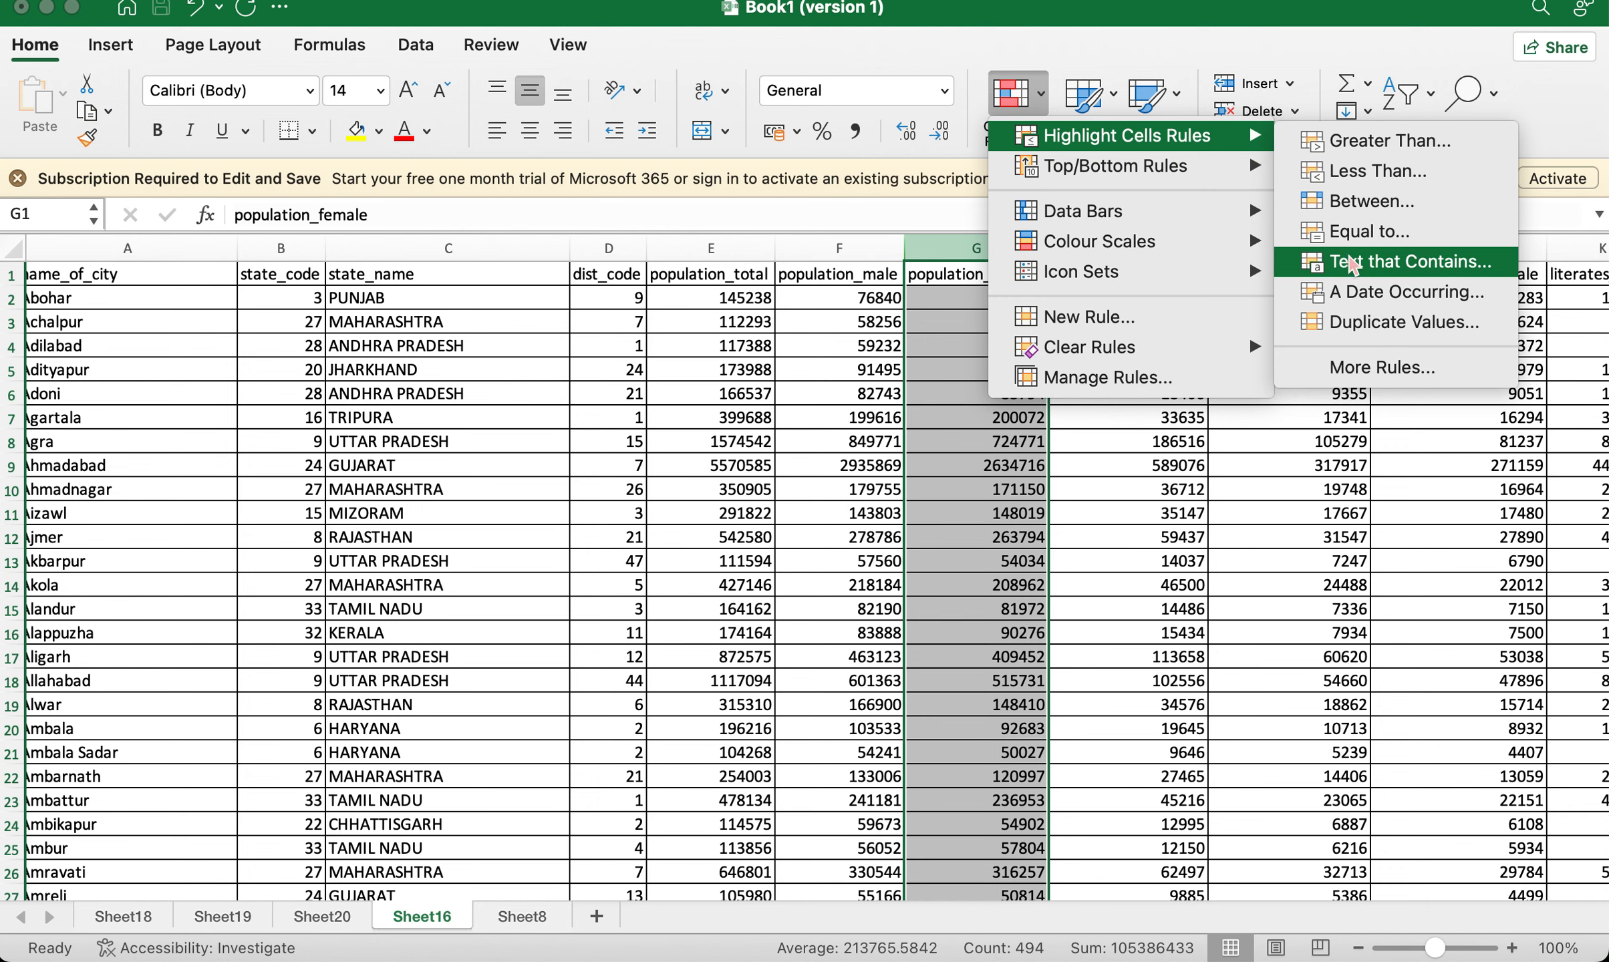
click(1351, 263)
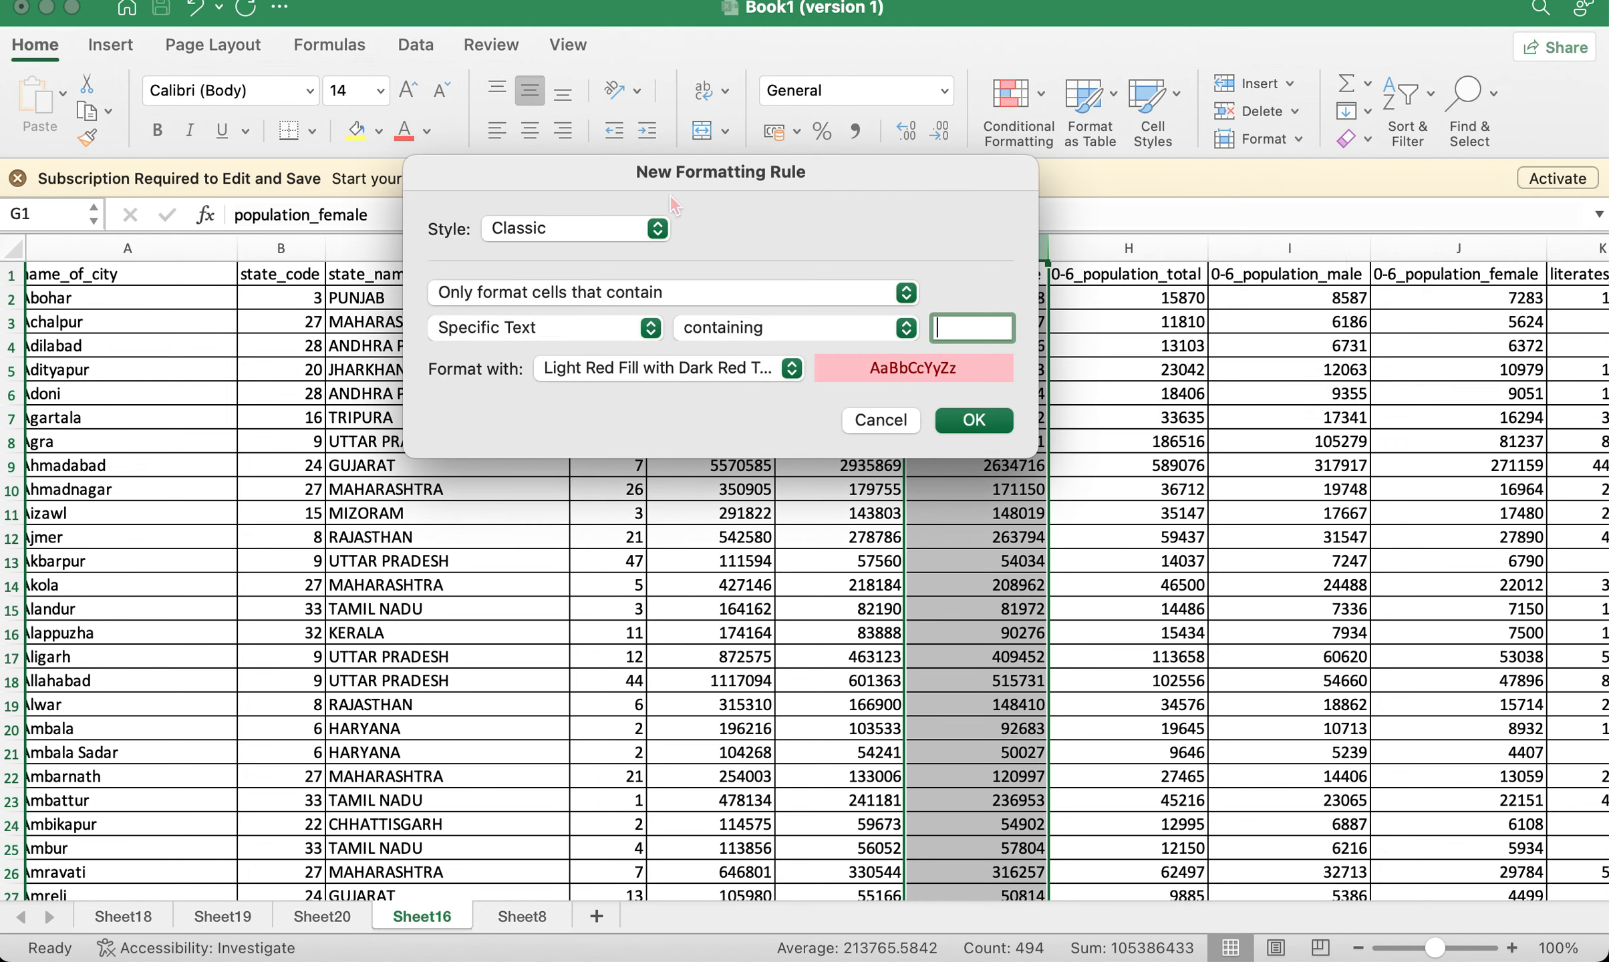
drag(681, 179, 419, 225)
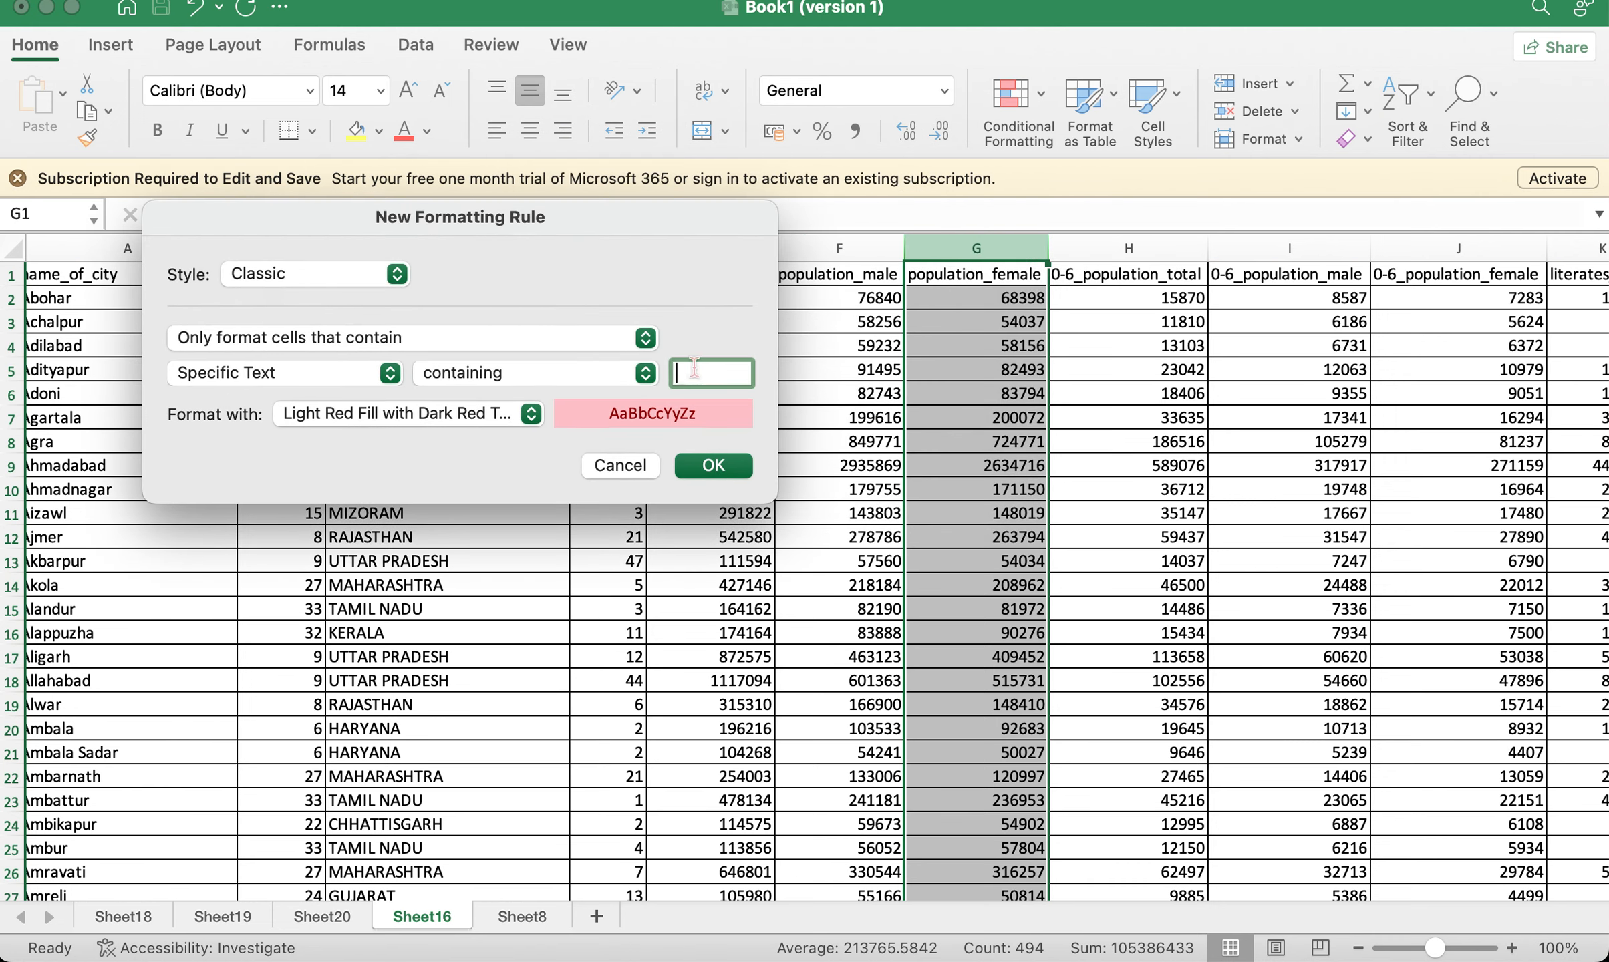
text(p)
text(opulatio)
text(n_fe)
text(male)
click(708, 466)
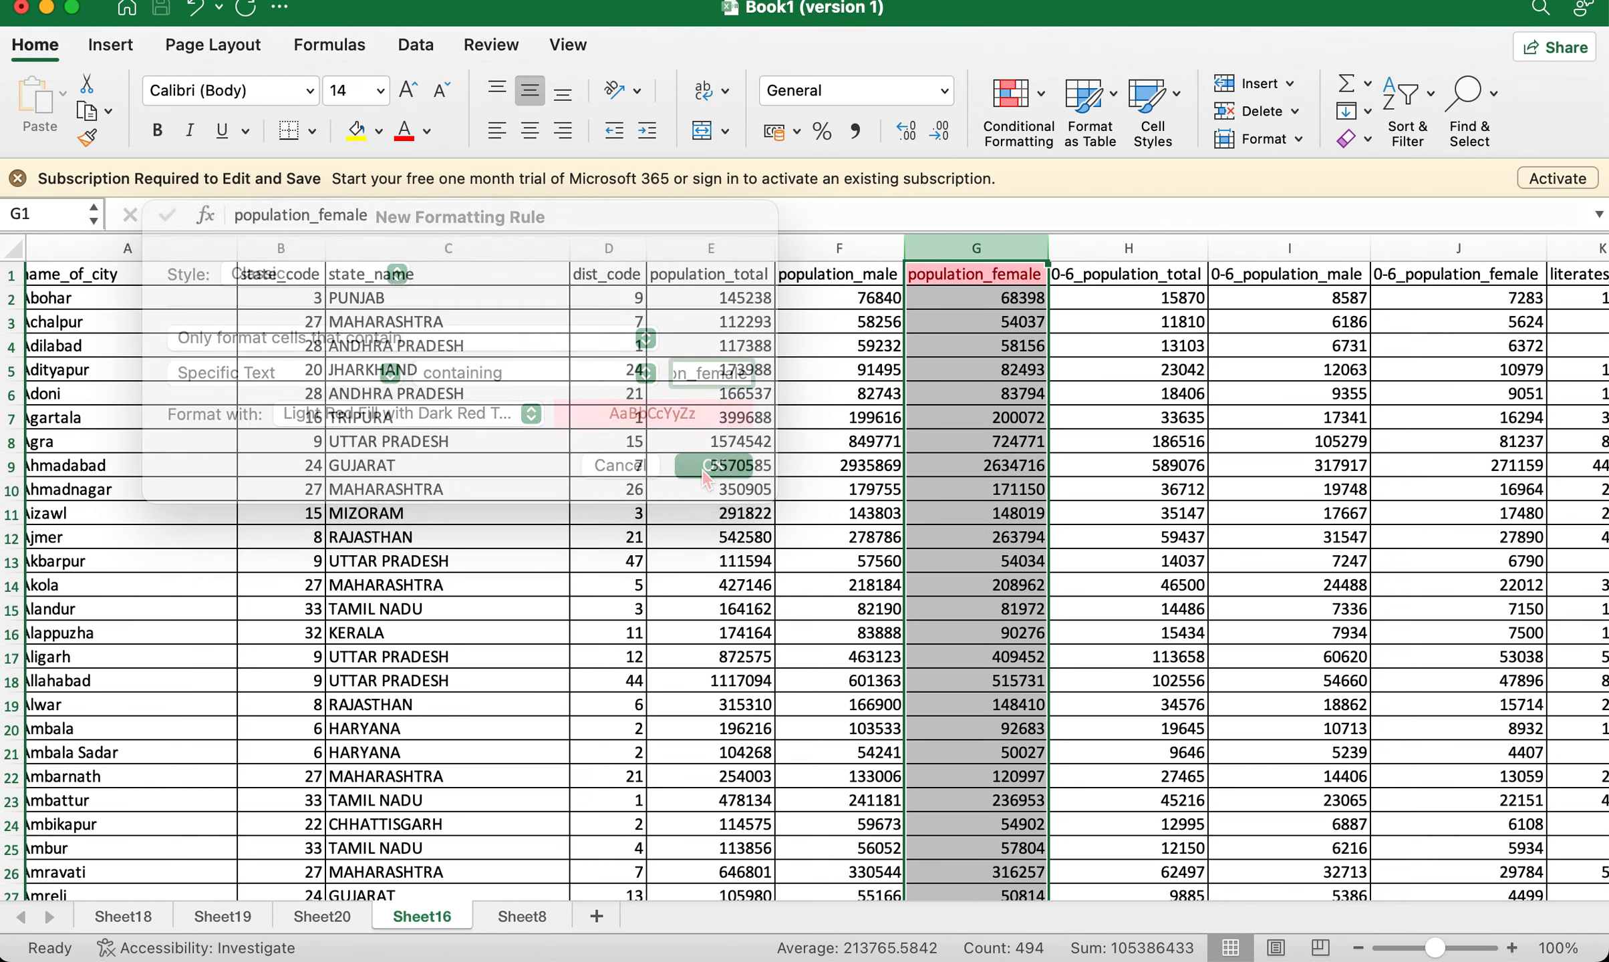
click(981, 413)
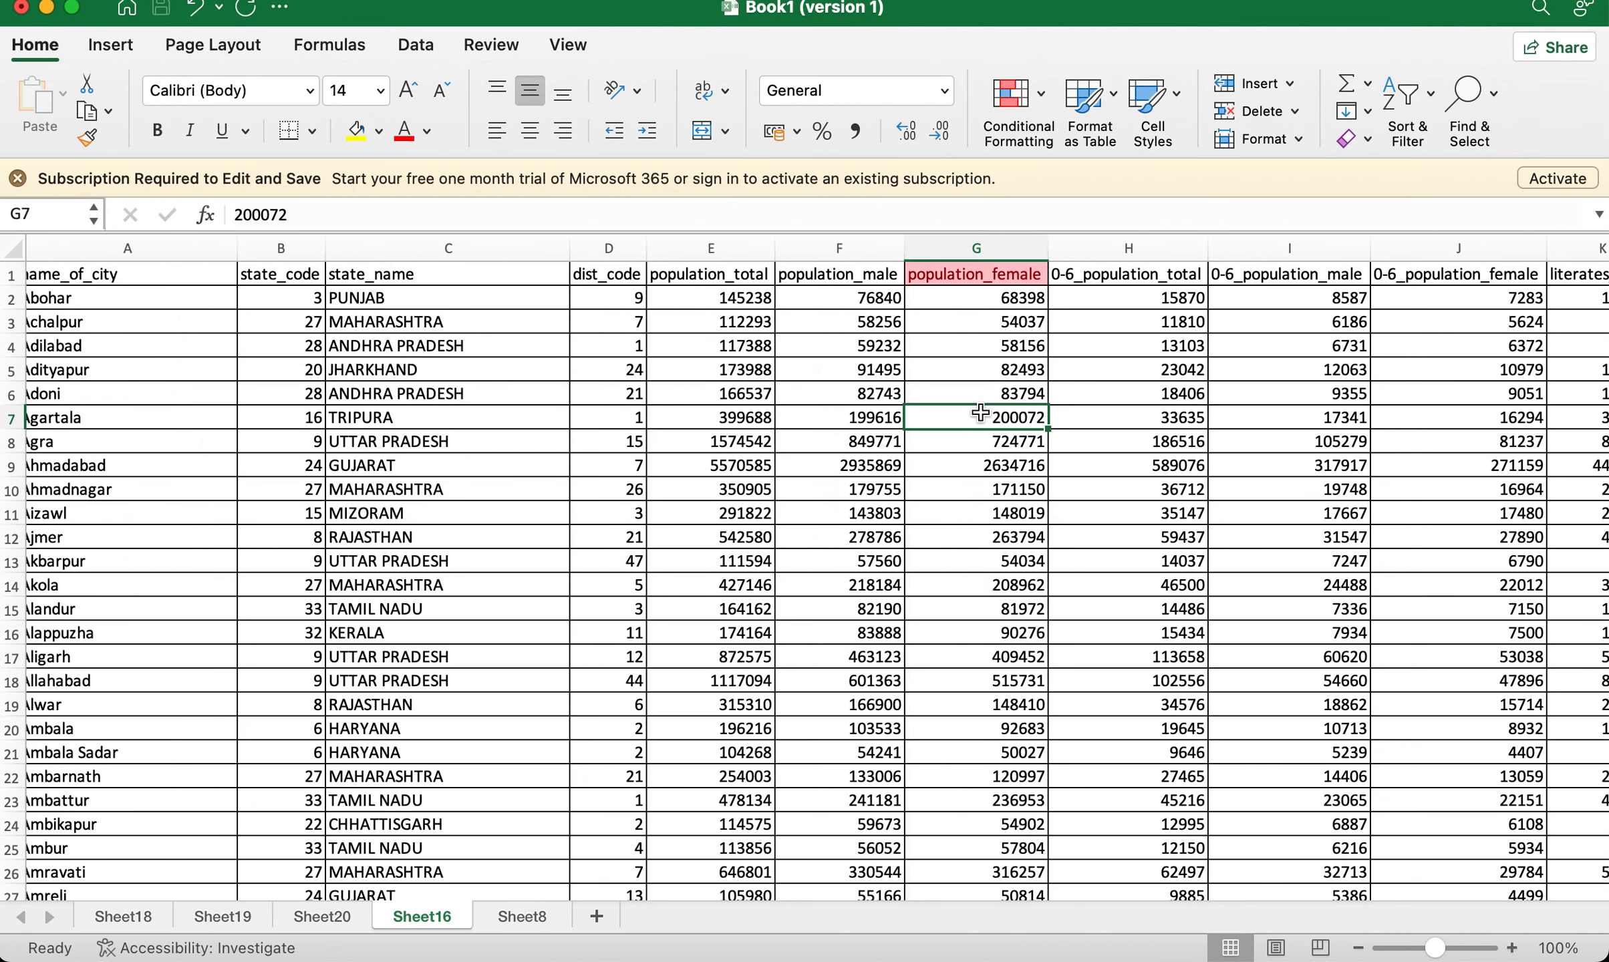
Clear the text-based conditional formatting rule from the whole population_female column.
click(974, 274)
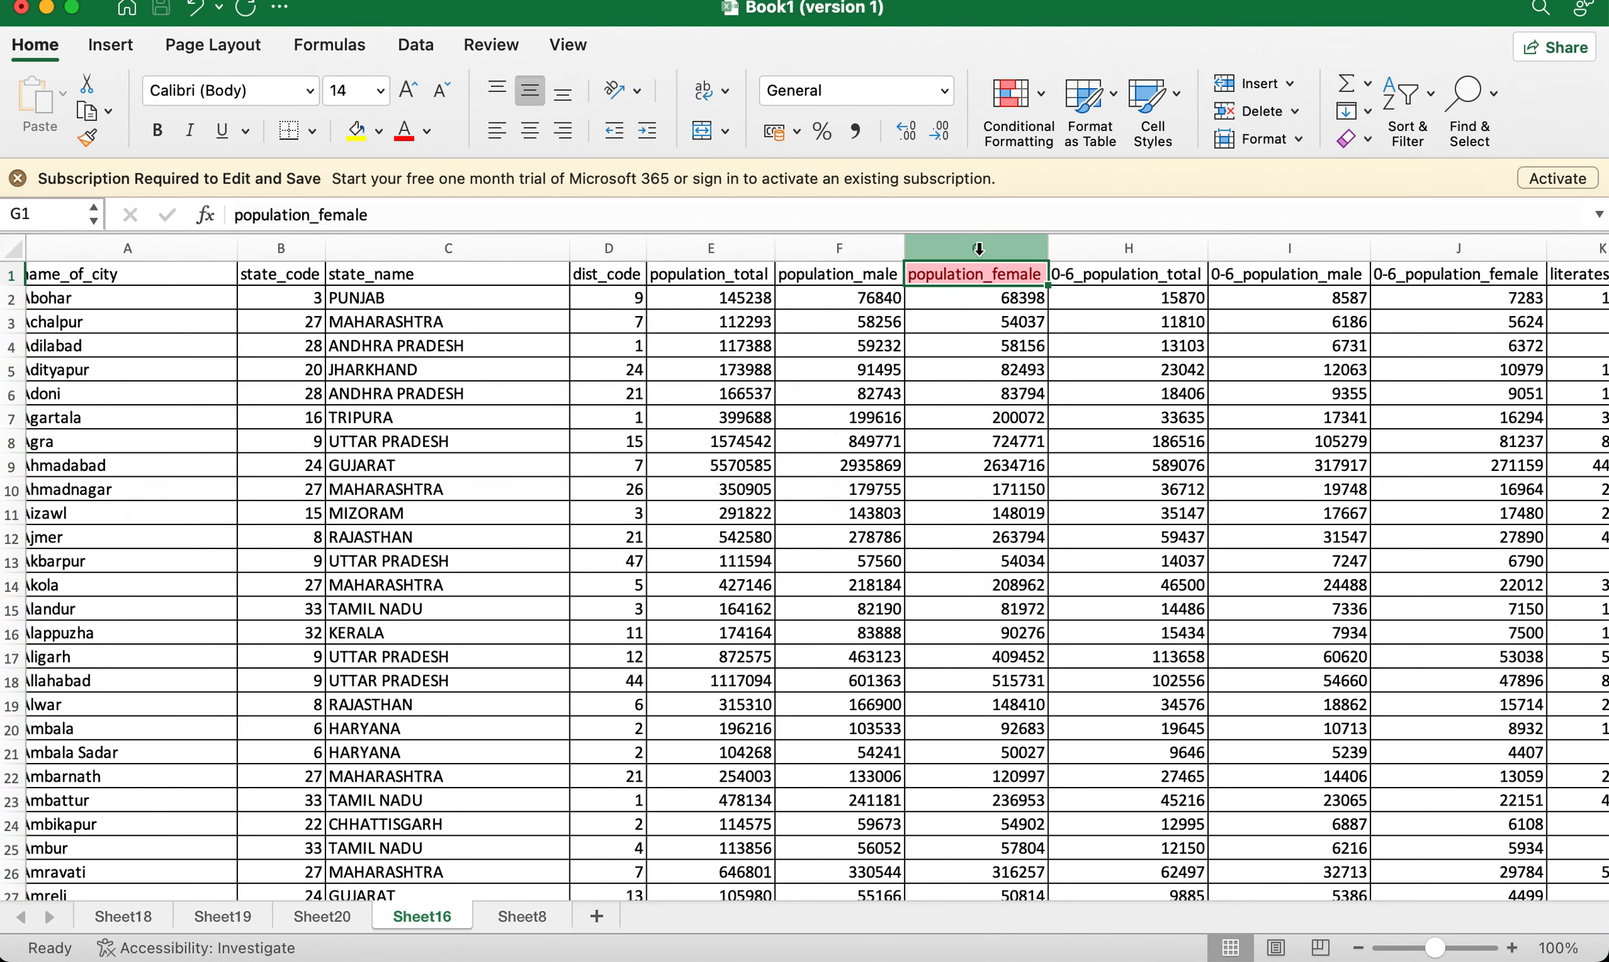
click(978, 249)
click(1010, 94)
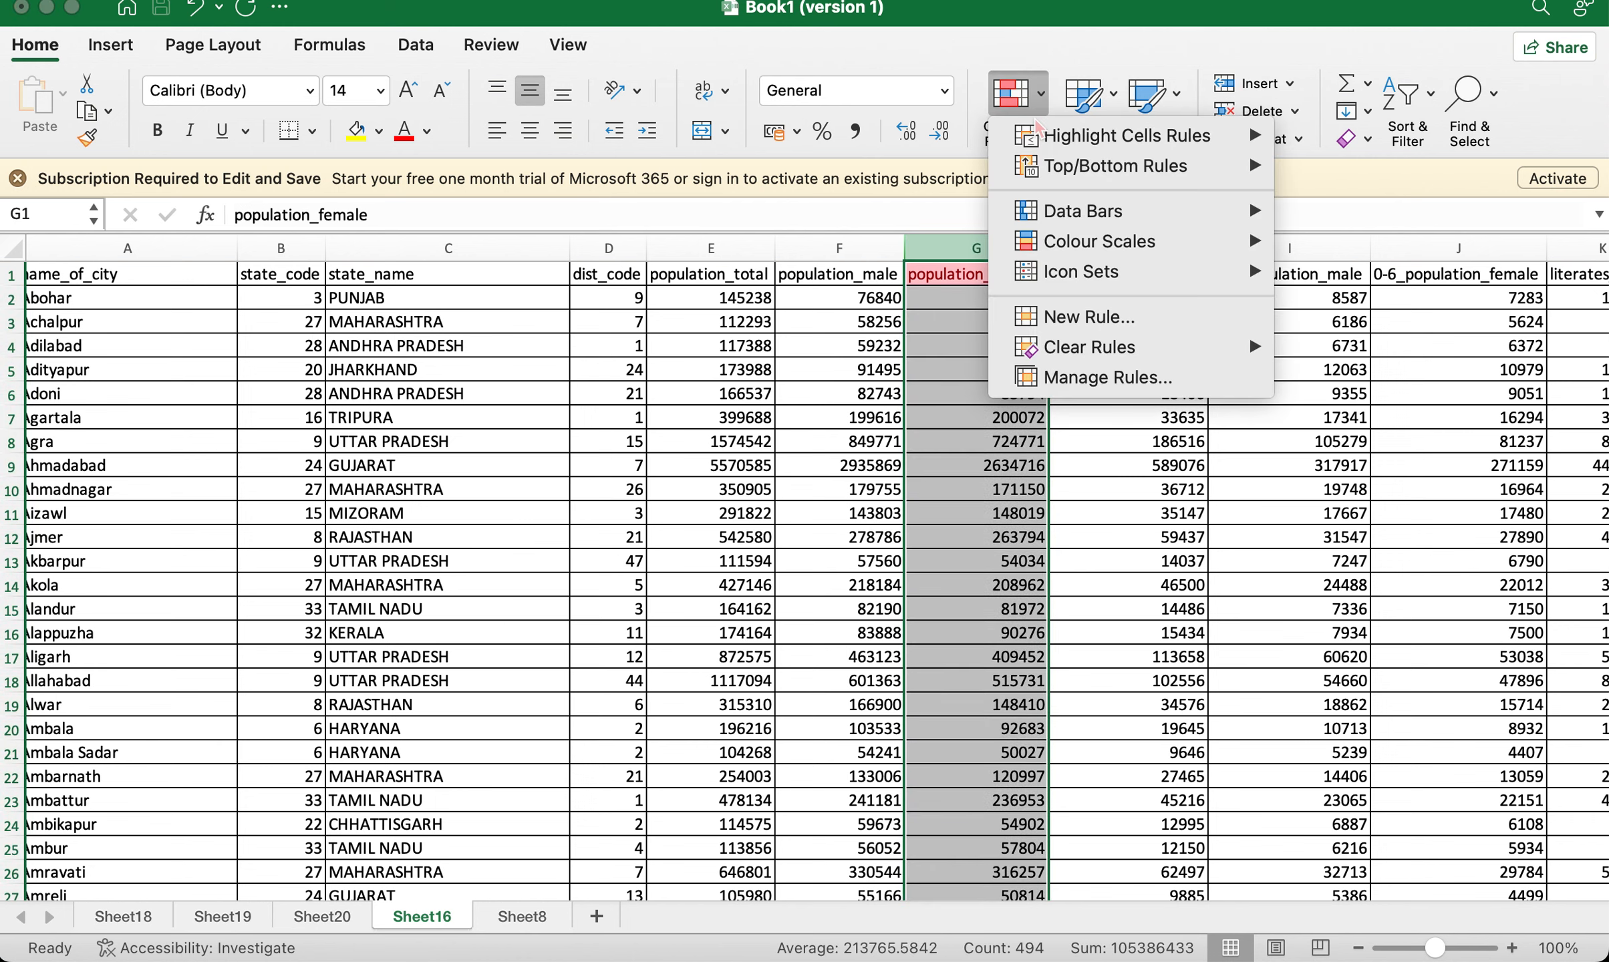
mouse_move(1149, 347)
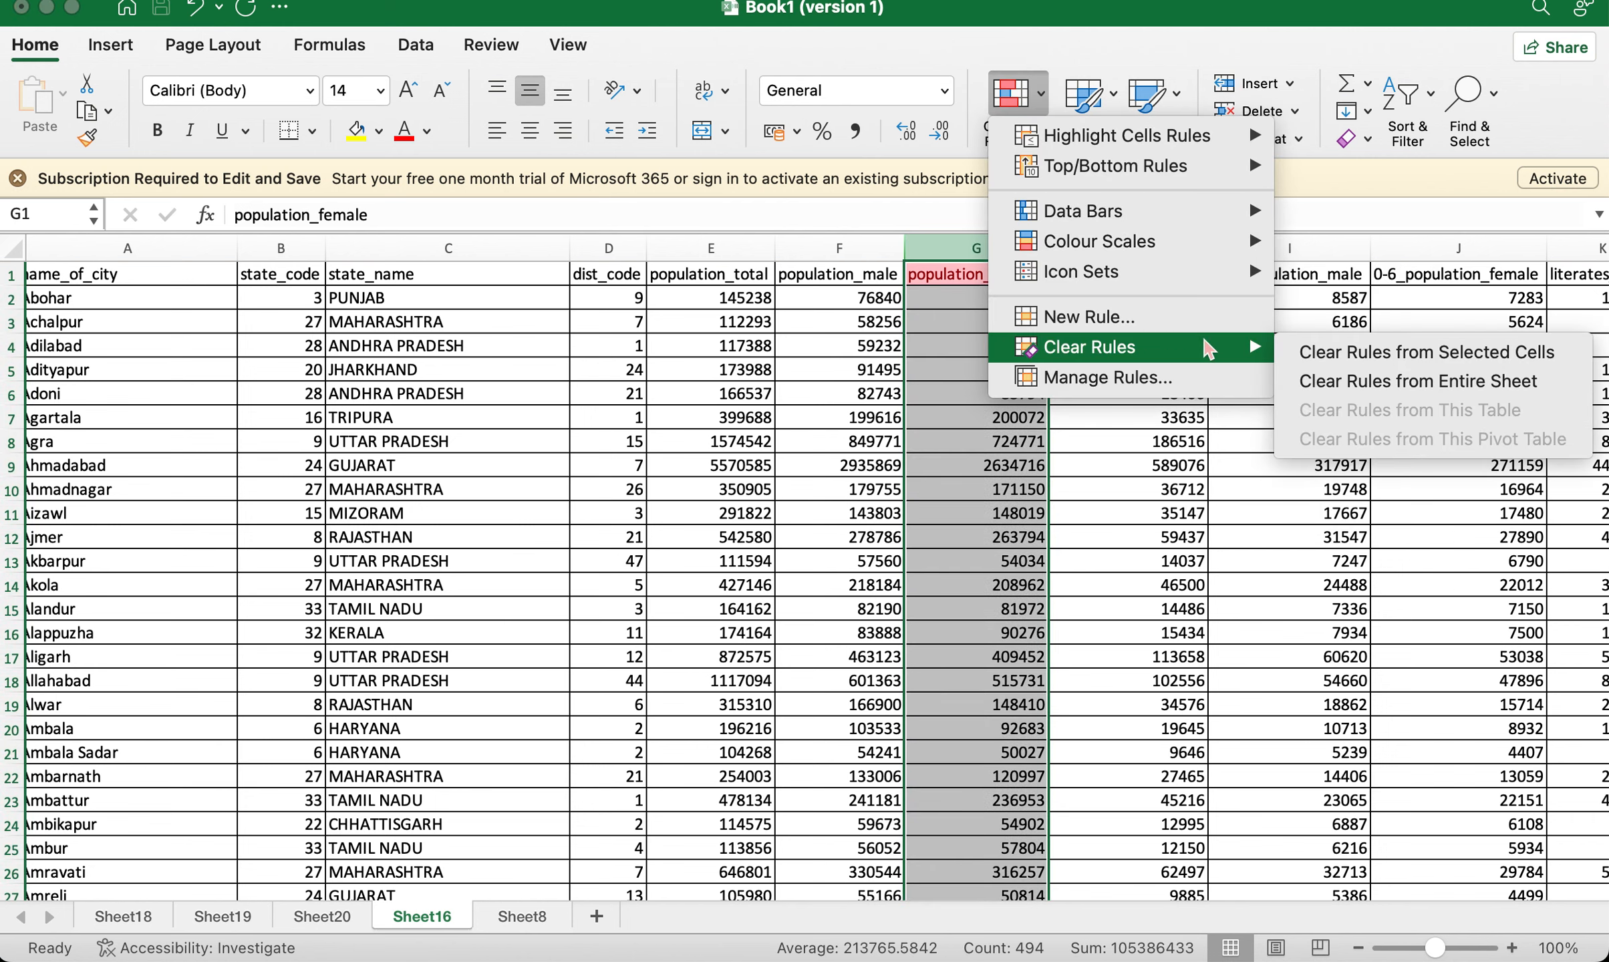
click(1314, 354)
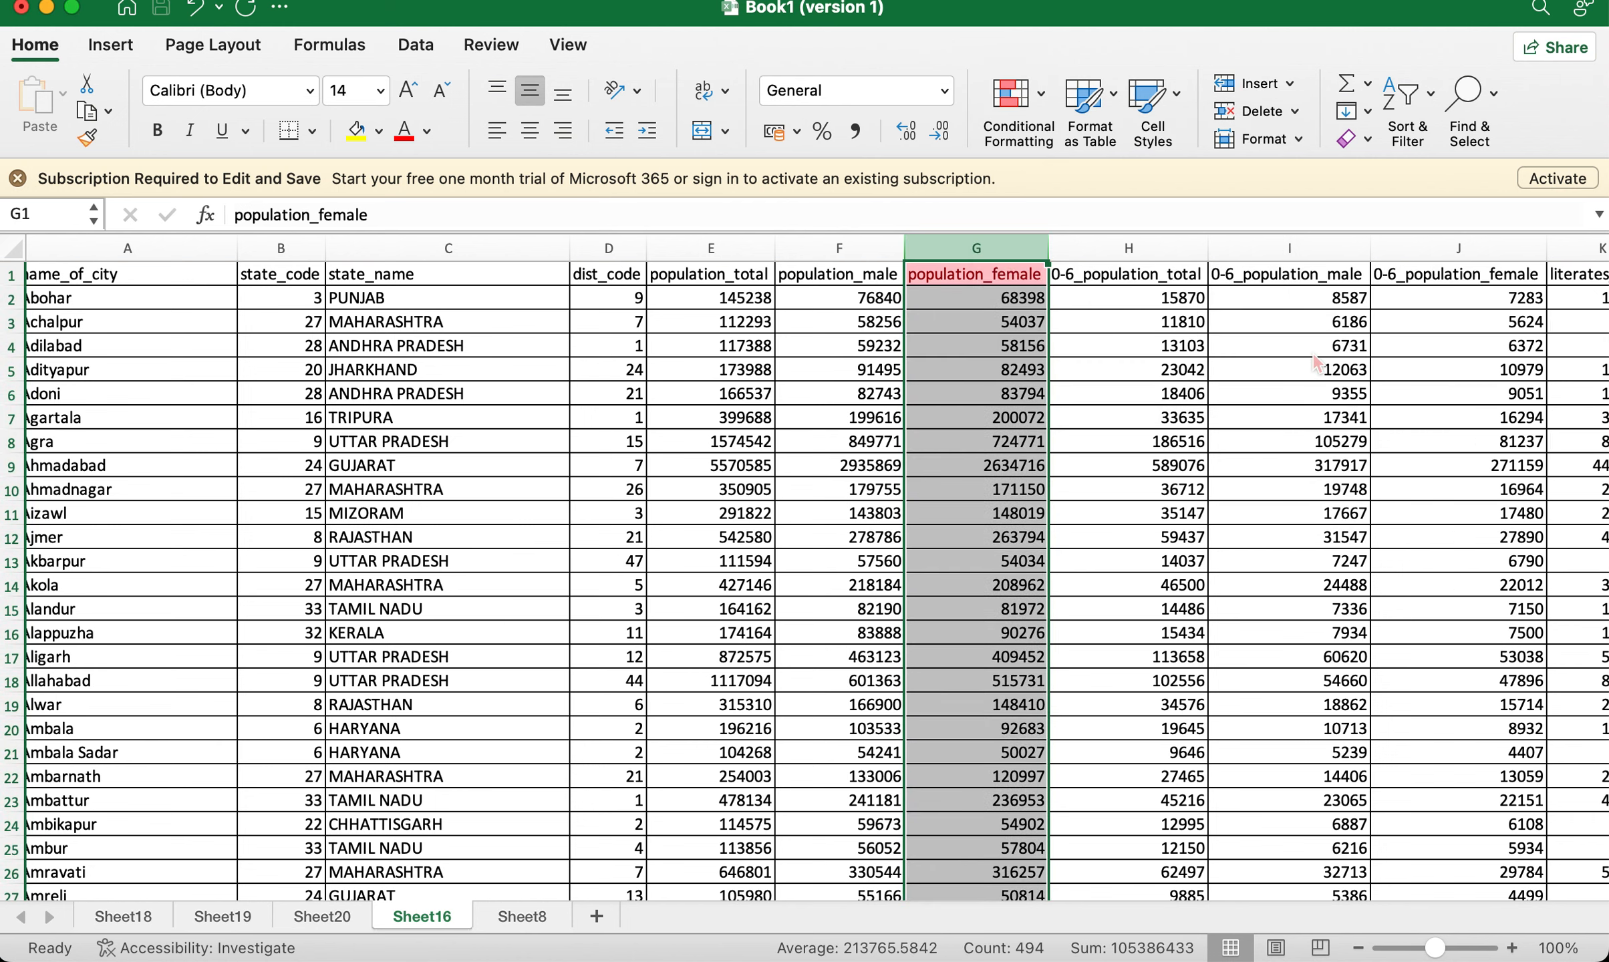
Highlight the top 10 items in the population_female column with Light Red Fill with Dark Red Text and look through the highlighted values.
click(1009, 149)
mouse_move(1086, 144)
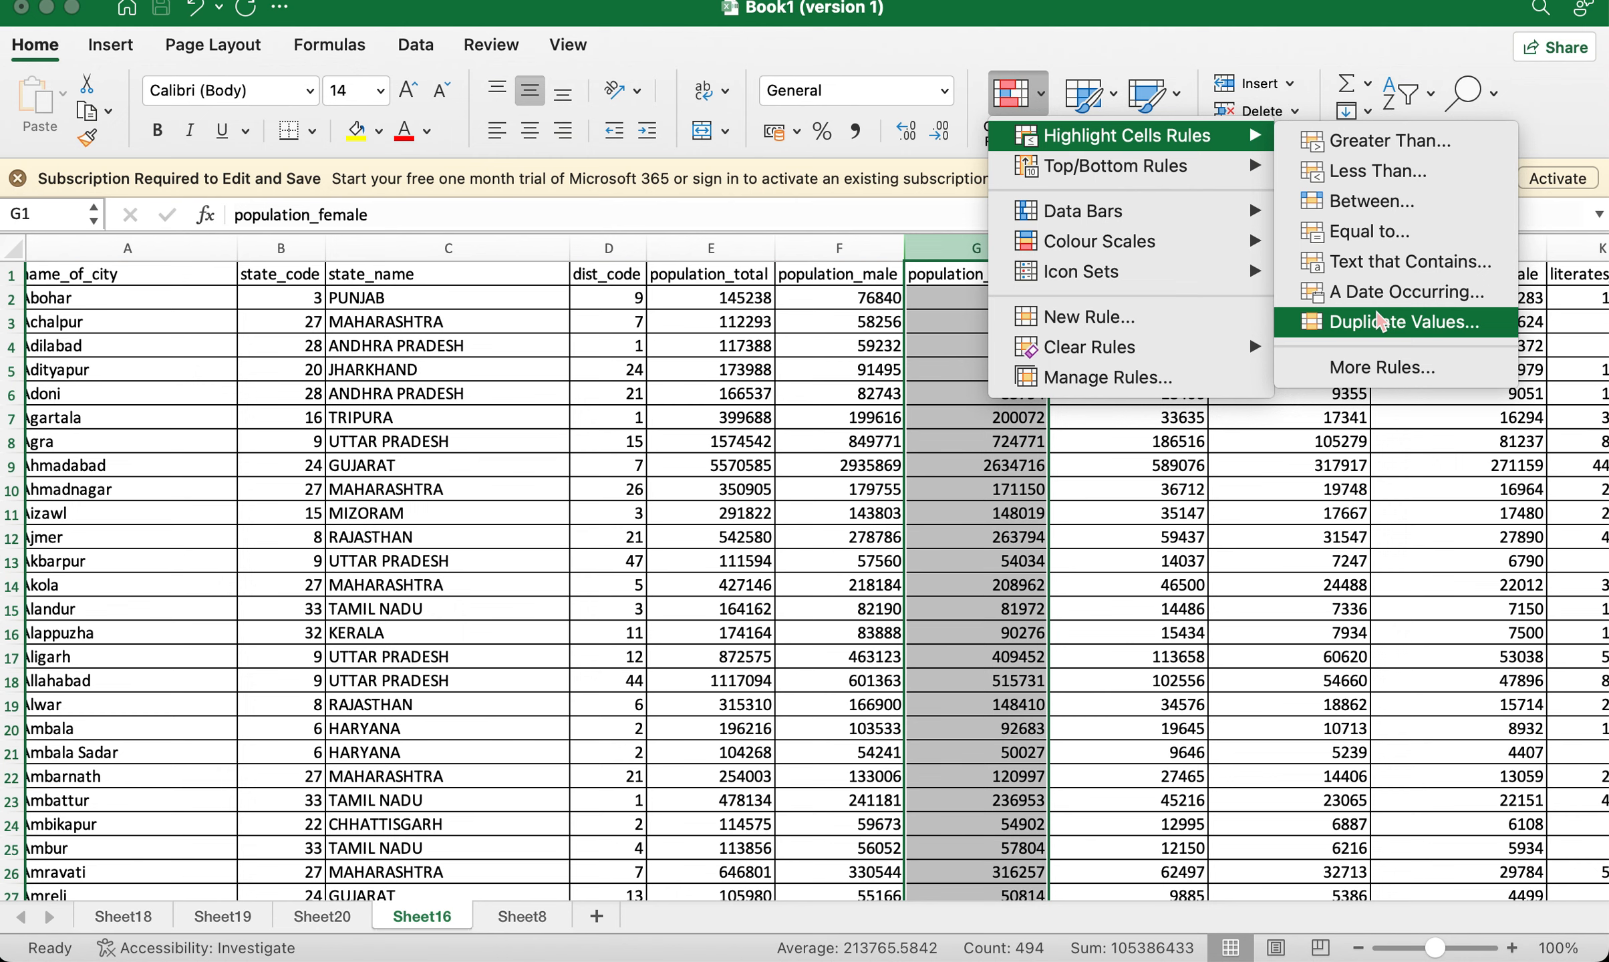
mouse_move(1162, 175)
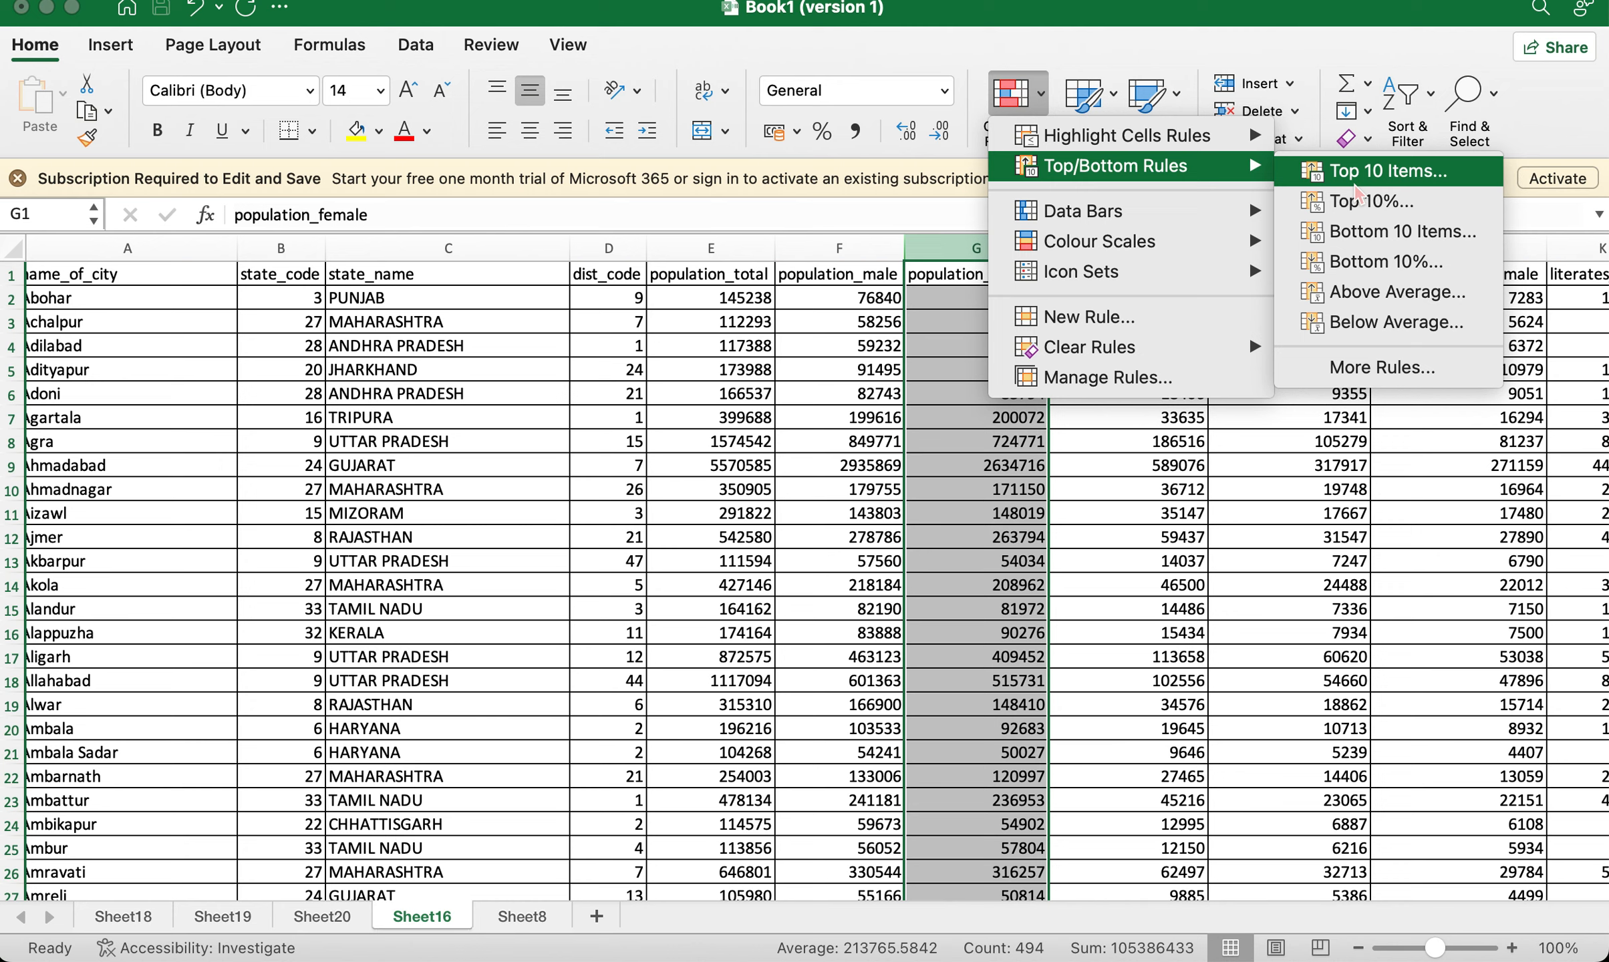
click(1354, 186)
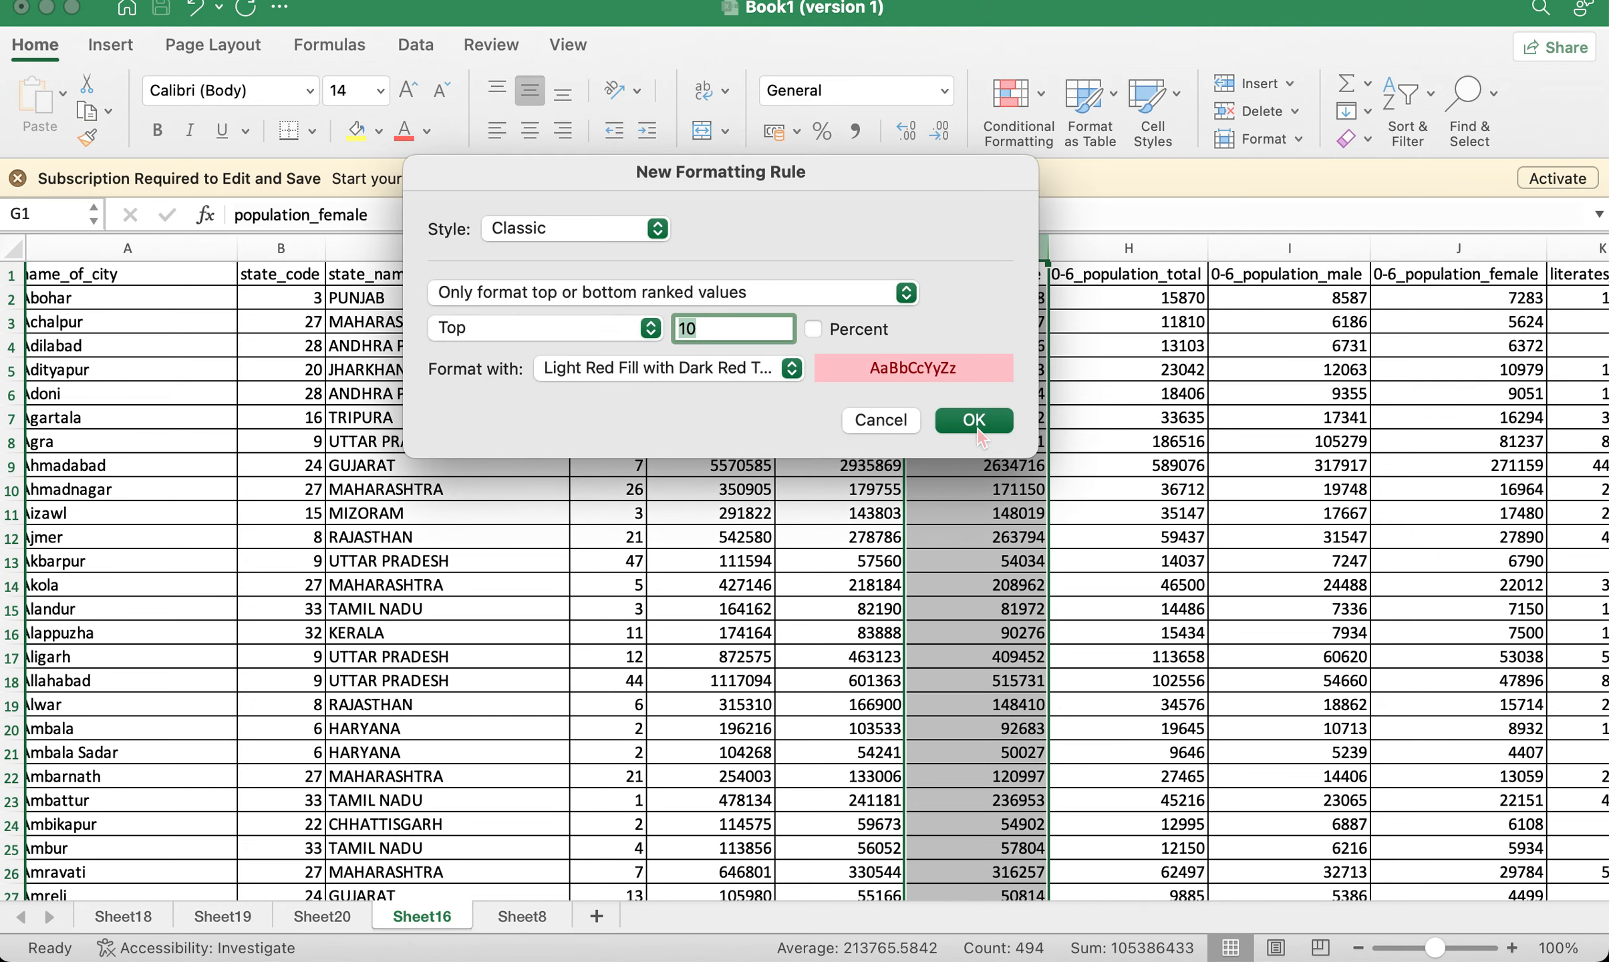
click(976, 427)
scroll(963, 525, down, 3)
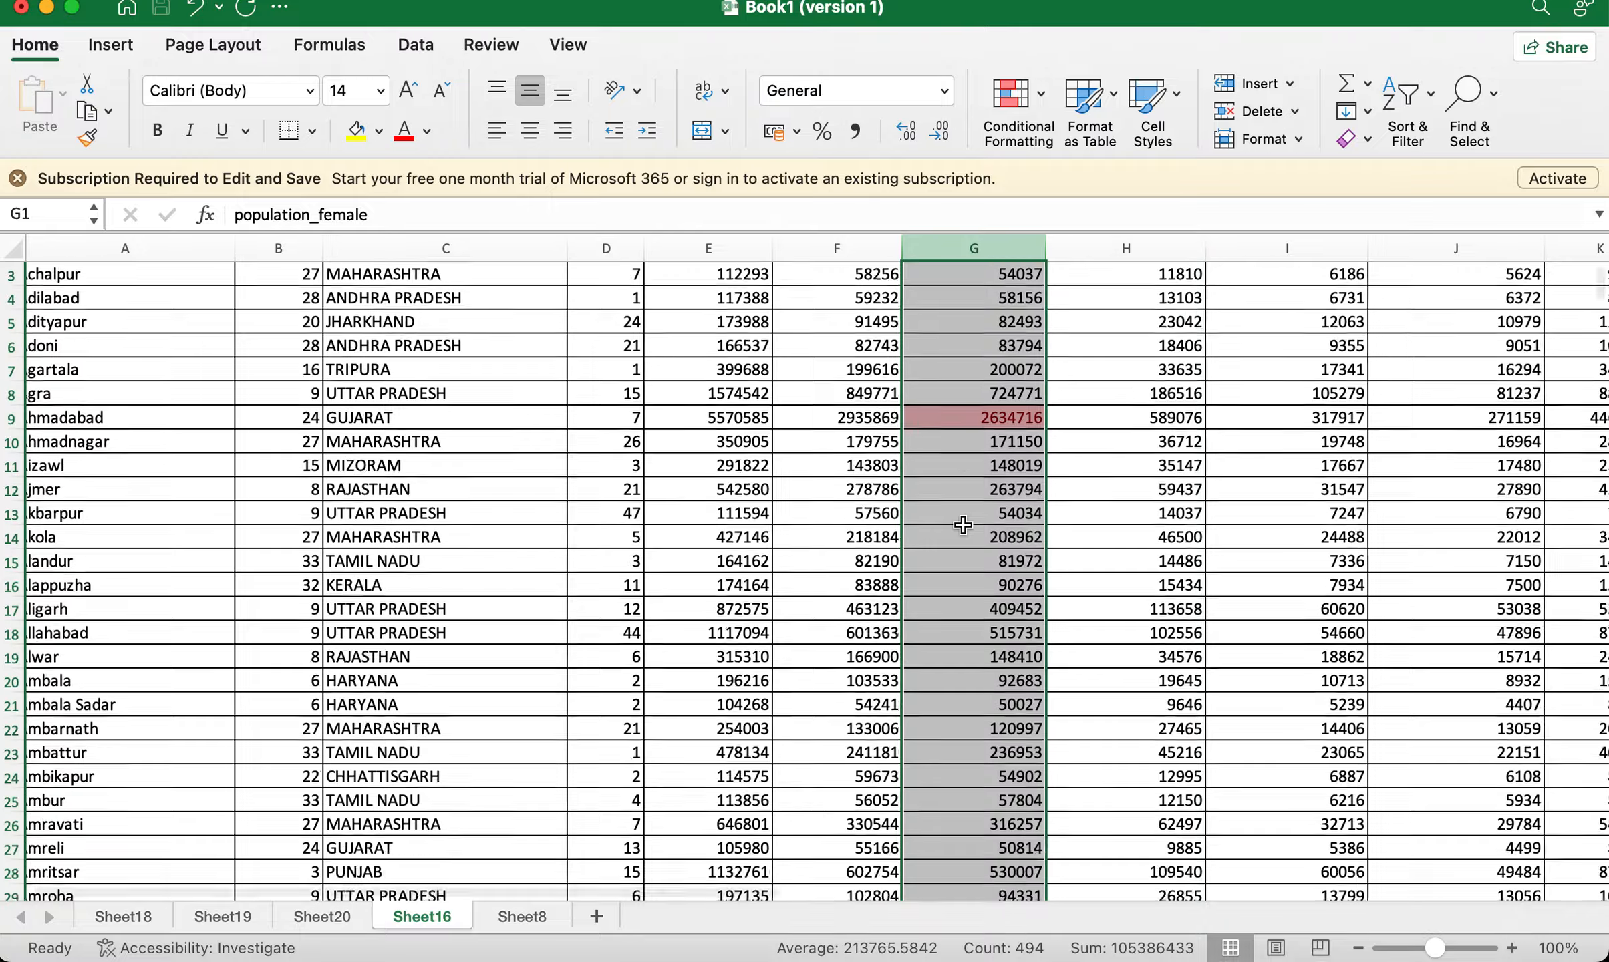
scroll(962, 526, down, 20)
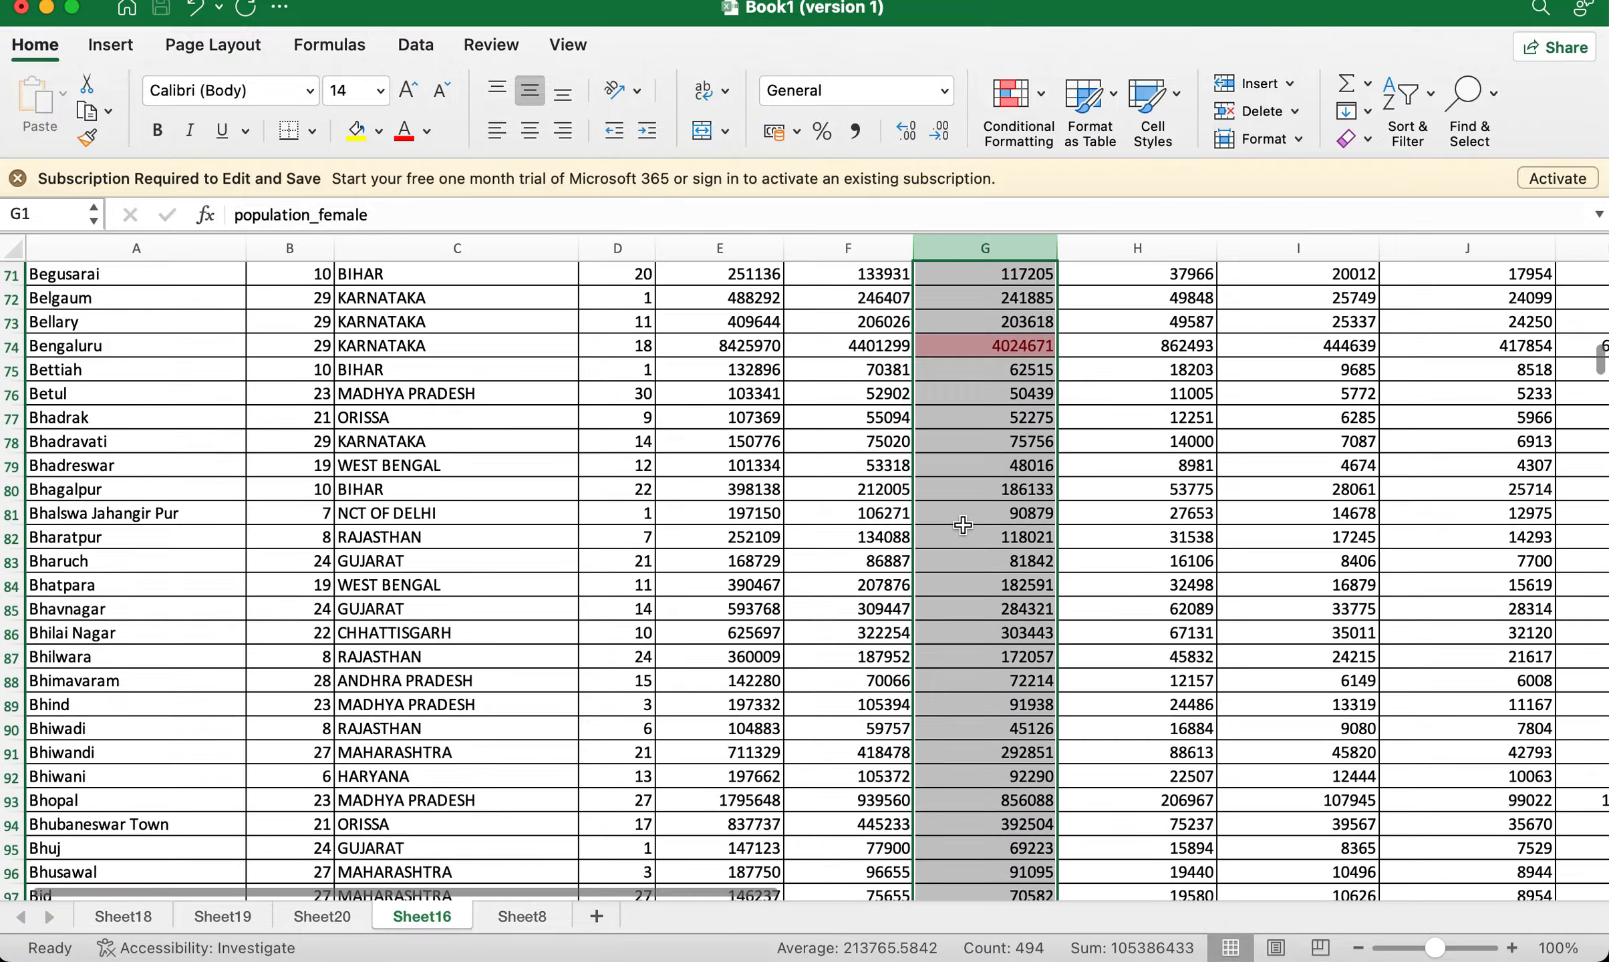
scroll(962, 526, down, 8)
scroll(962, 525, up, 20)
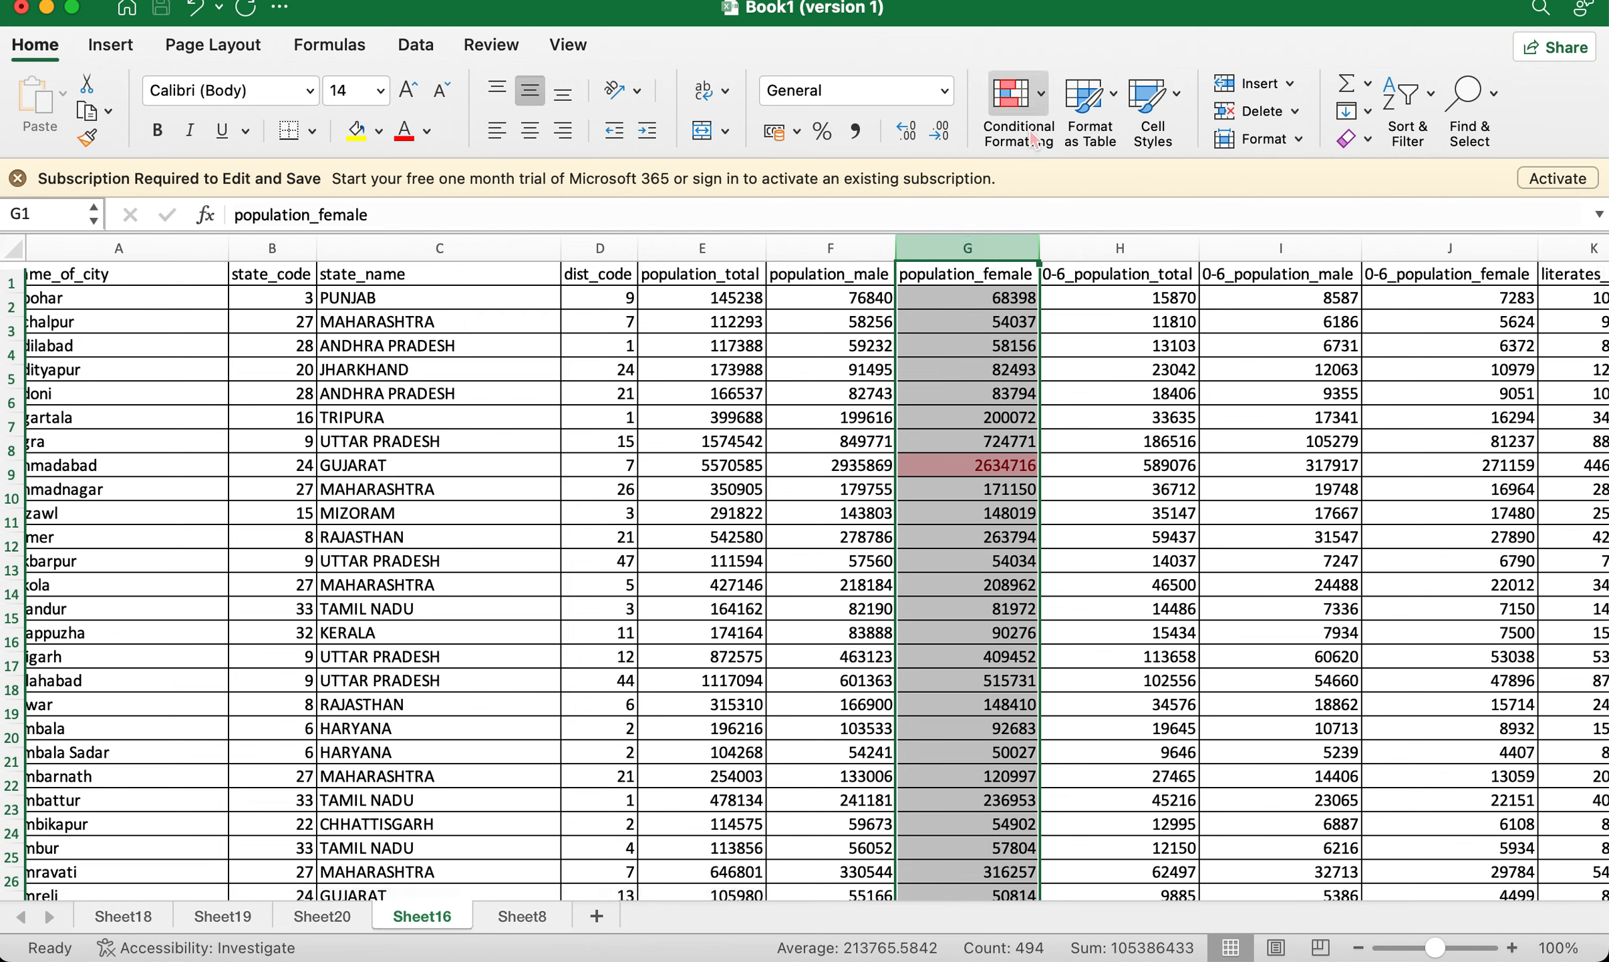
Clear the top 10 items rule from the selected population_female column cells.
click(1012, 94)
mouse_move(1089, 347)
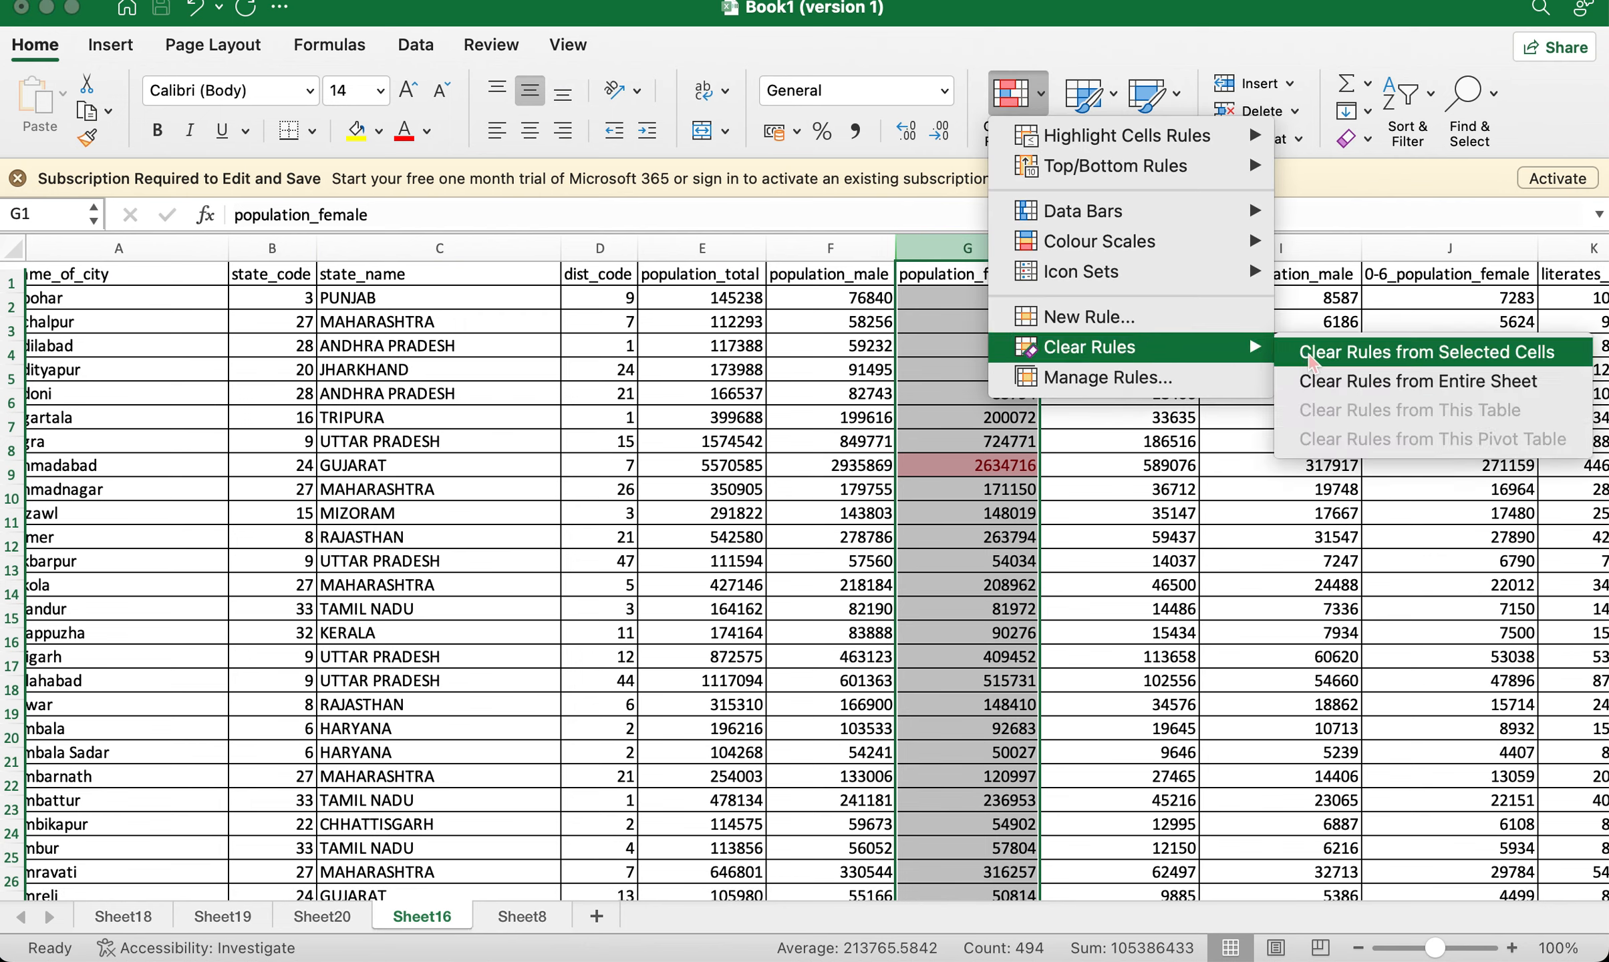
click(1313, 354)
click(1028, 143)
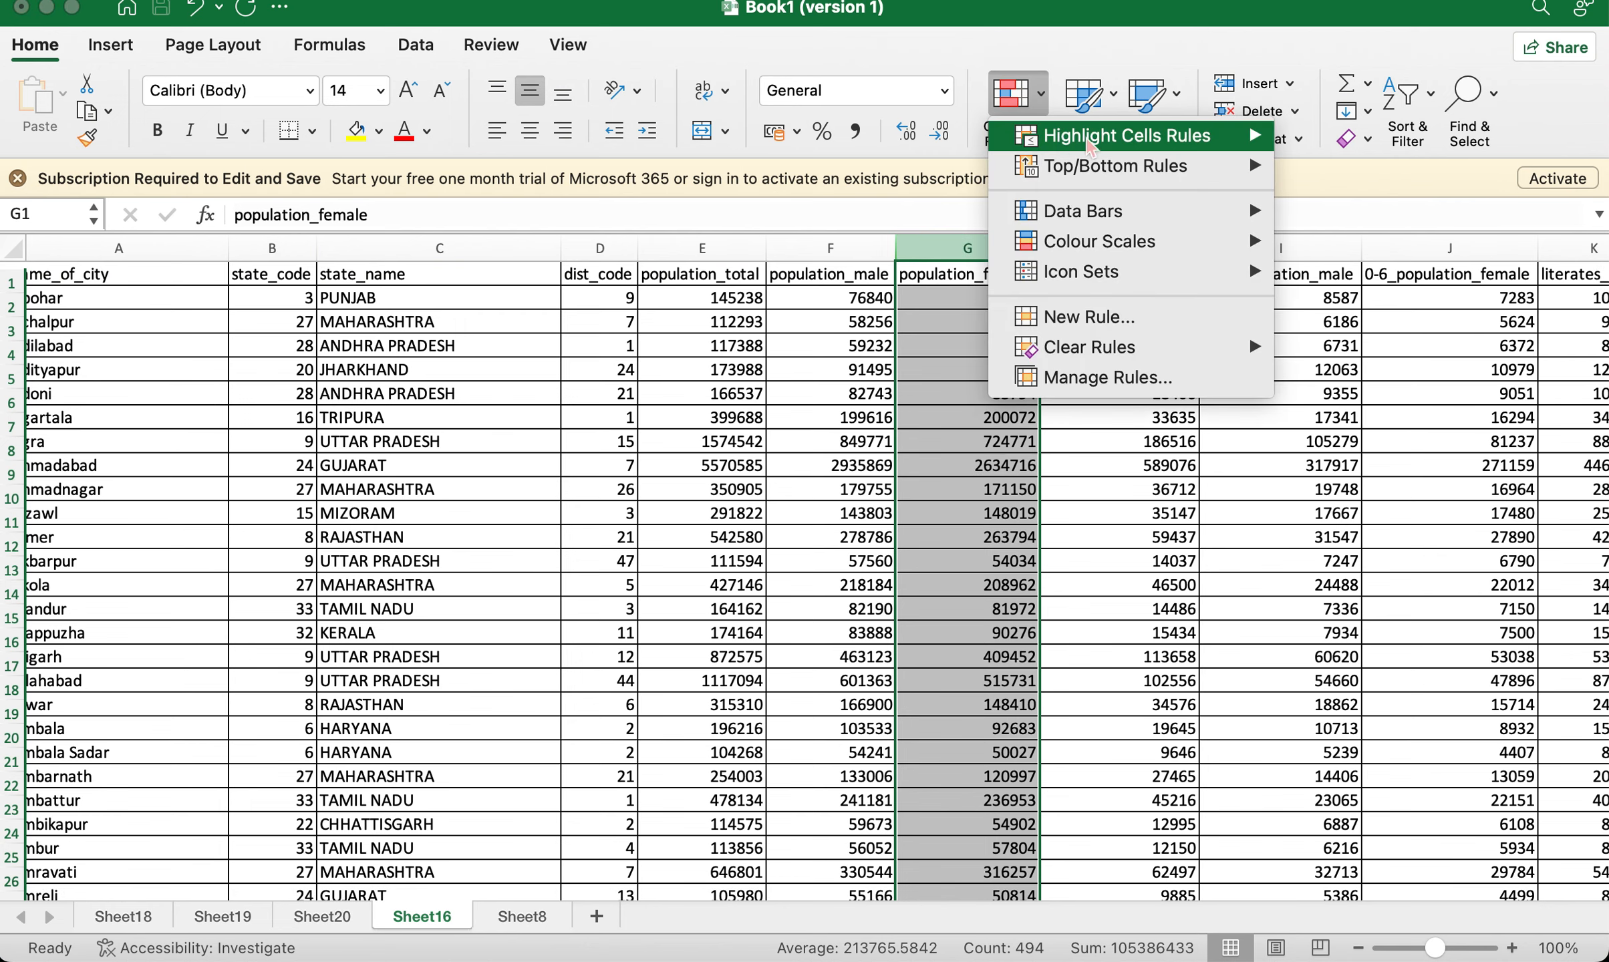
mouse_move(1243, 166)
click(1313, 172)
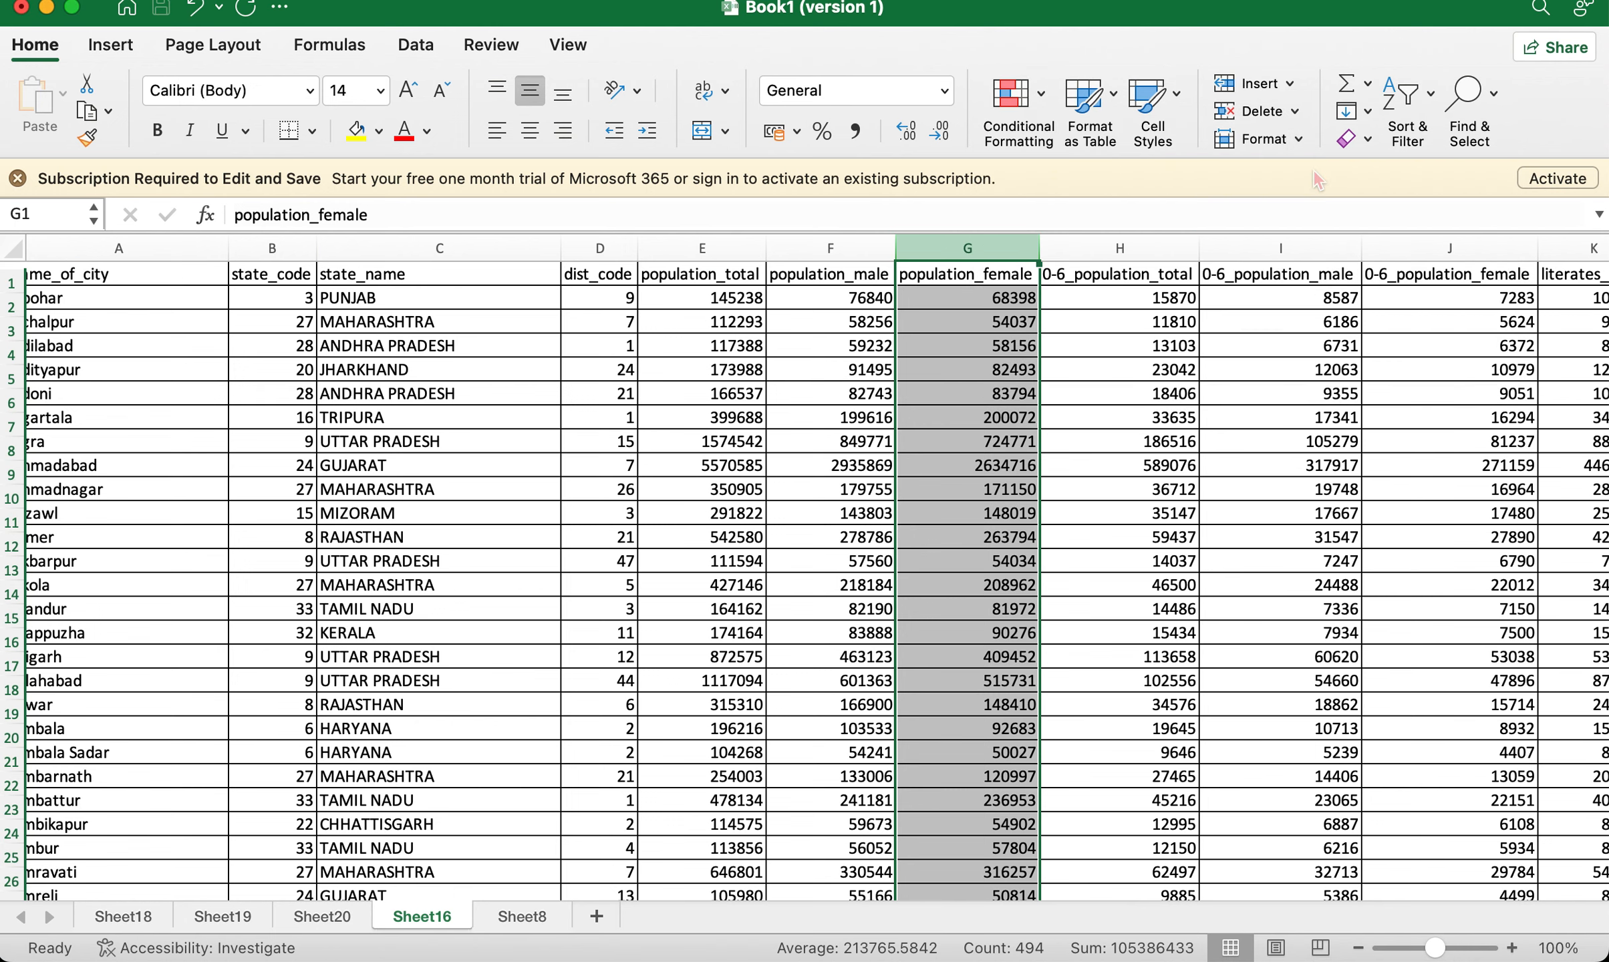
key(BackSpace)
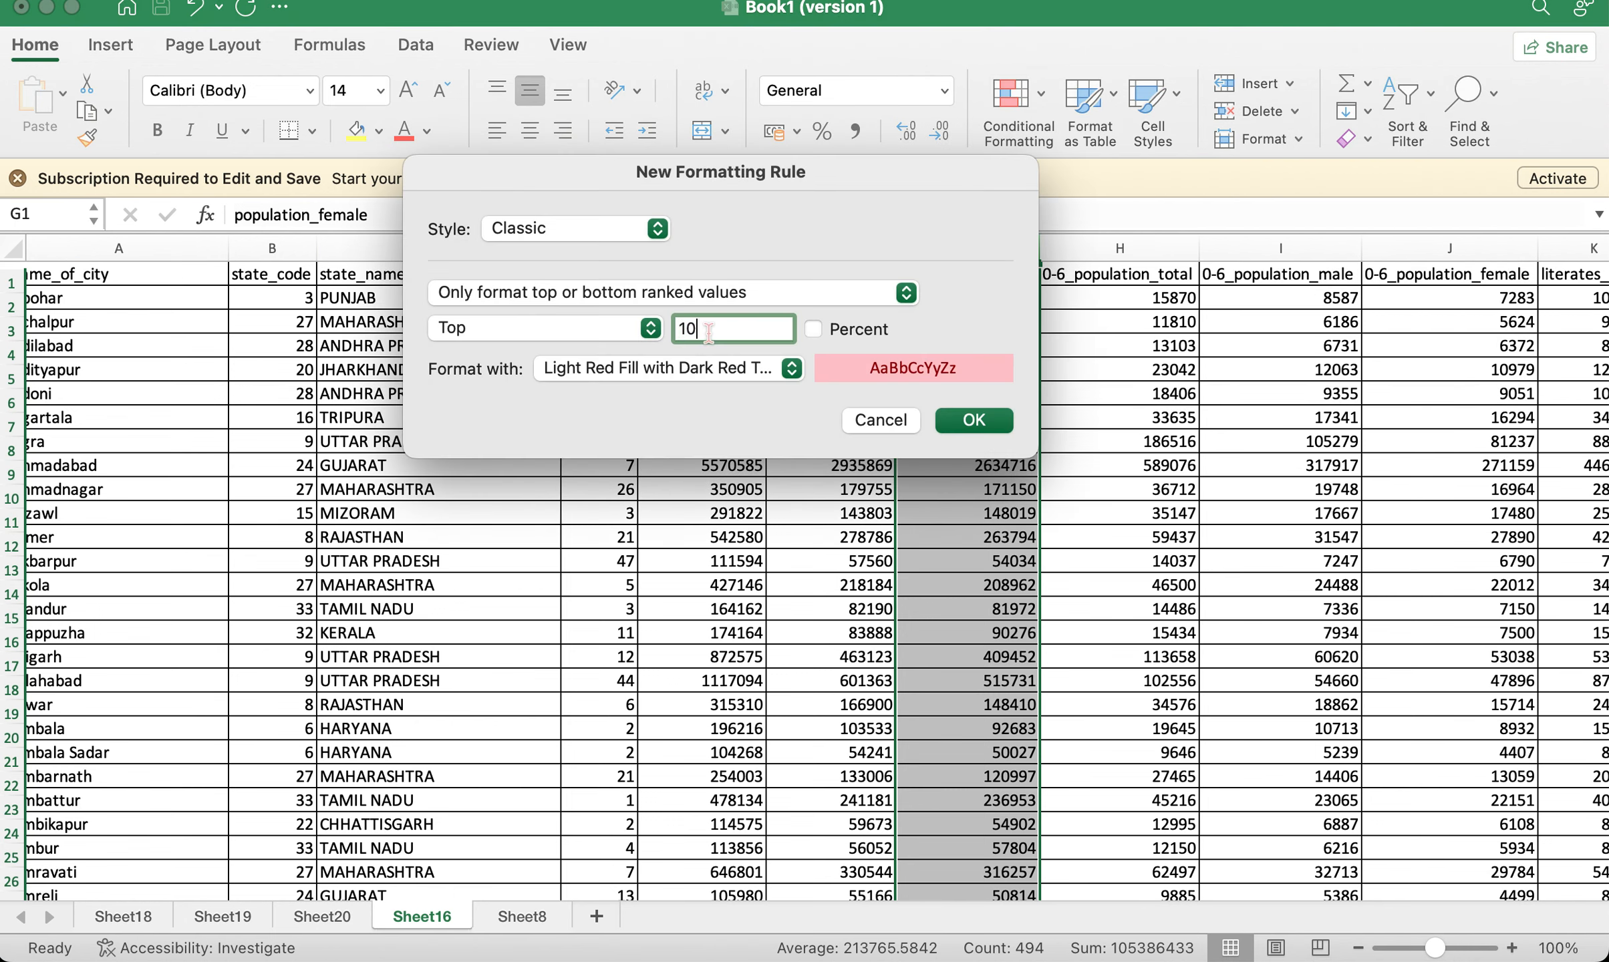
text(20)
key(BackSpace)
key(BackSpace)
text(30)
click(878, 421)
Apply blue gradient fill data bars to the population_female column and look through the bars down the sheet.
click(1010, 93)
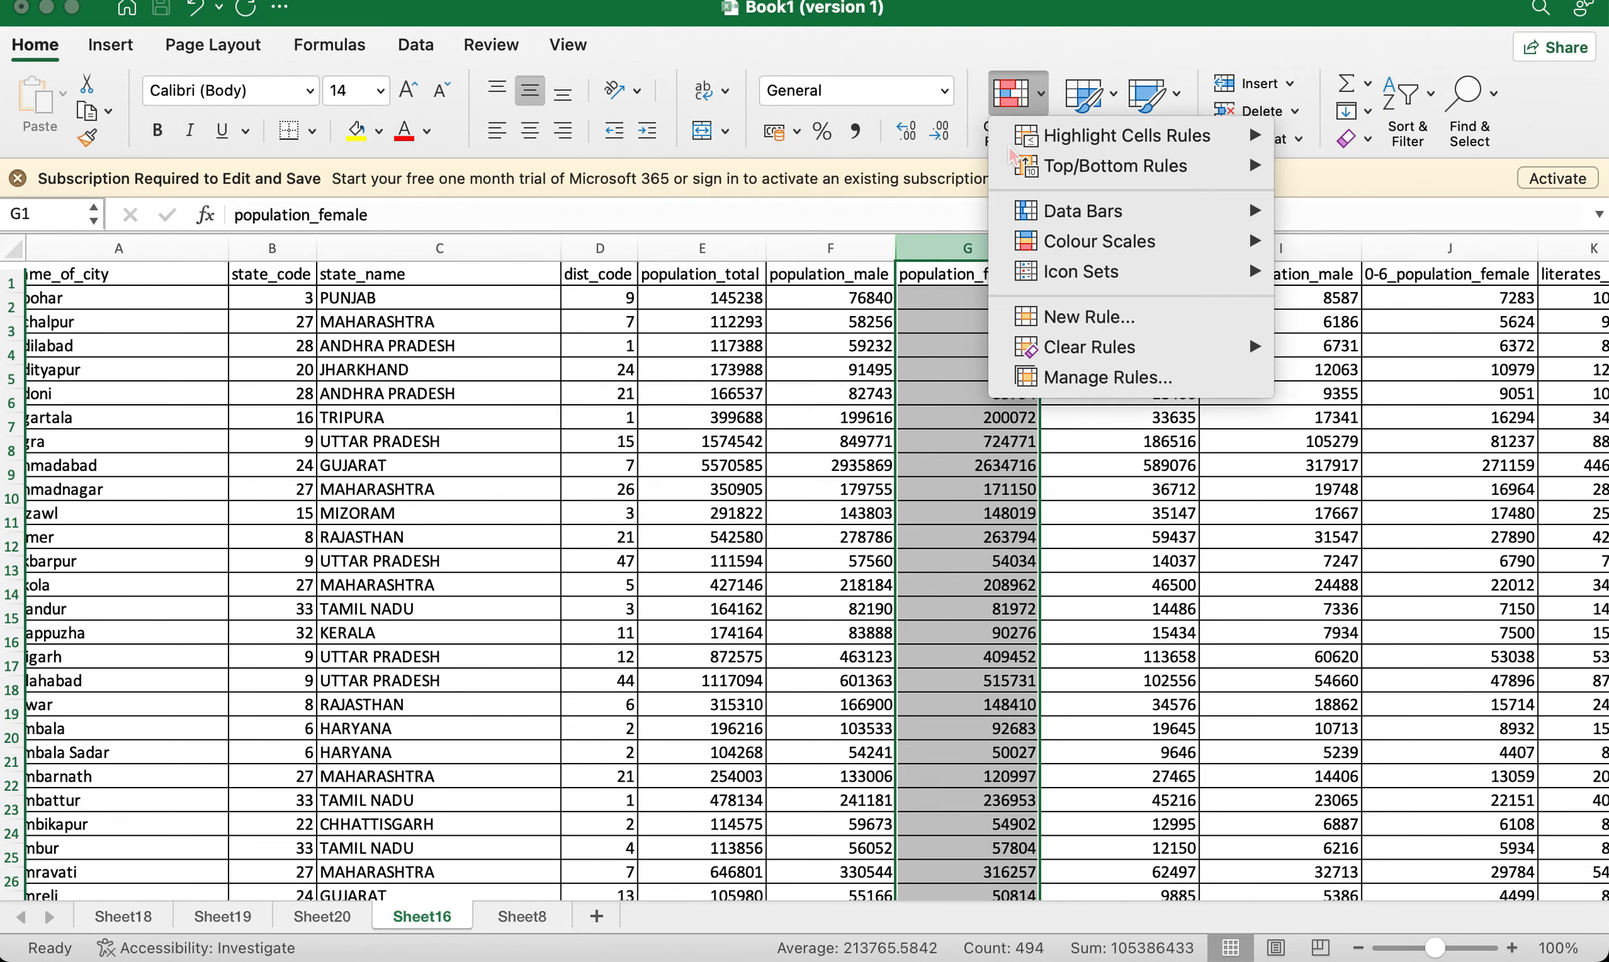
mouse_move(1046, 166)
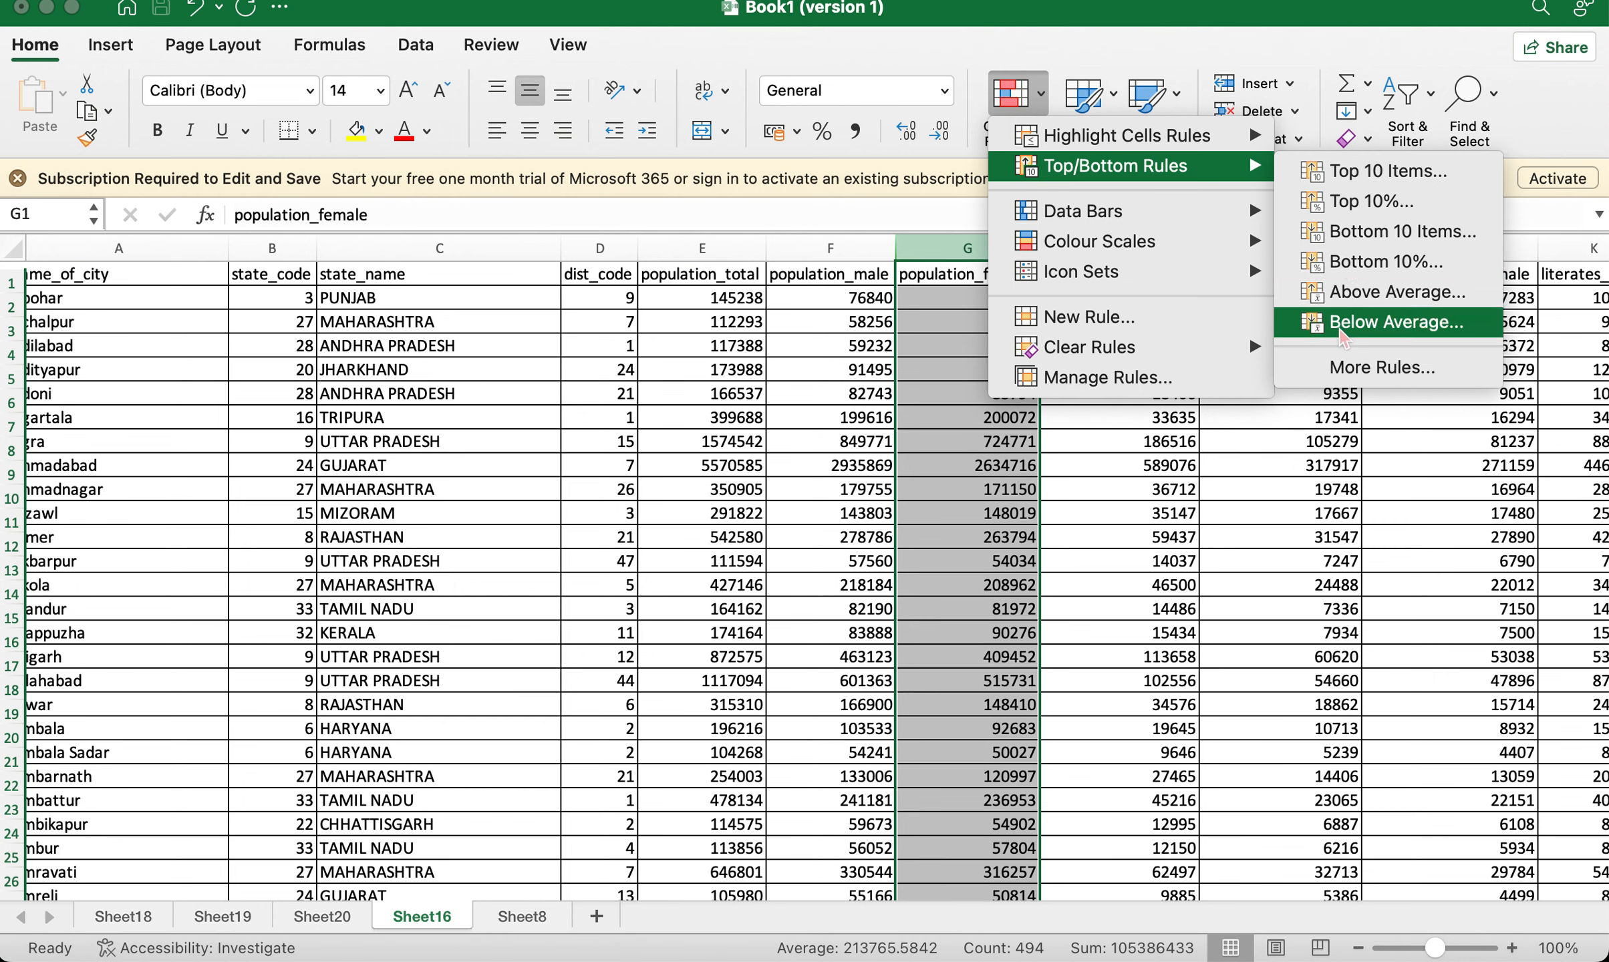
mouse_move(1168, 213)
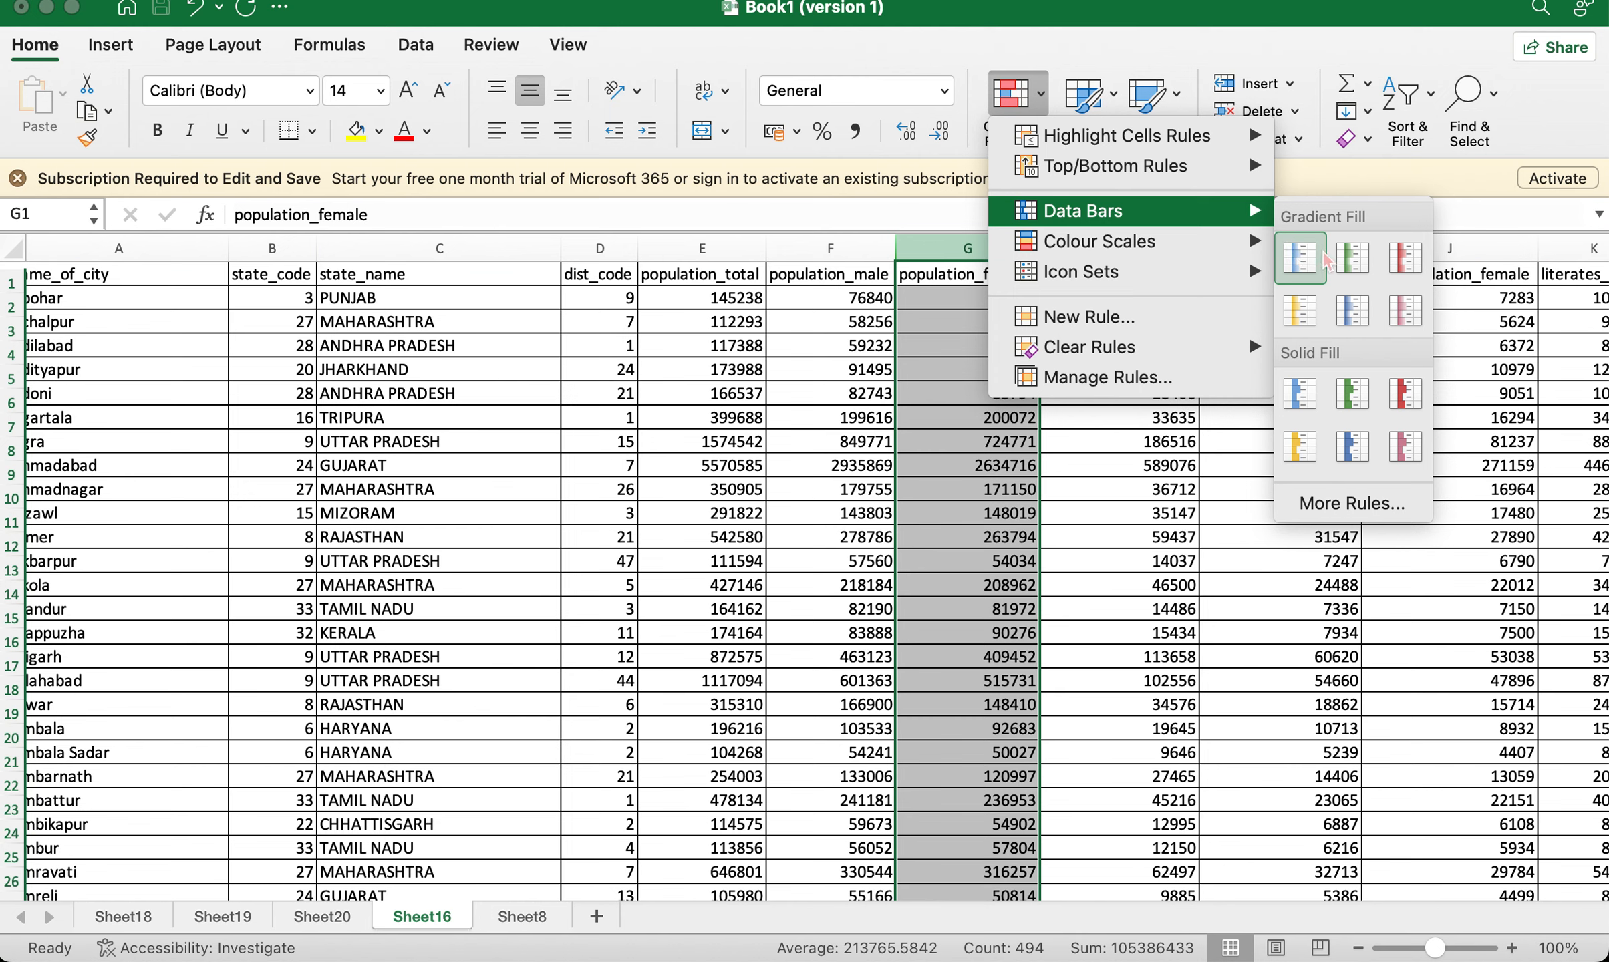
click(1305, 259)
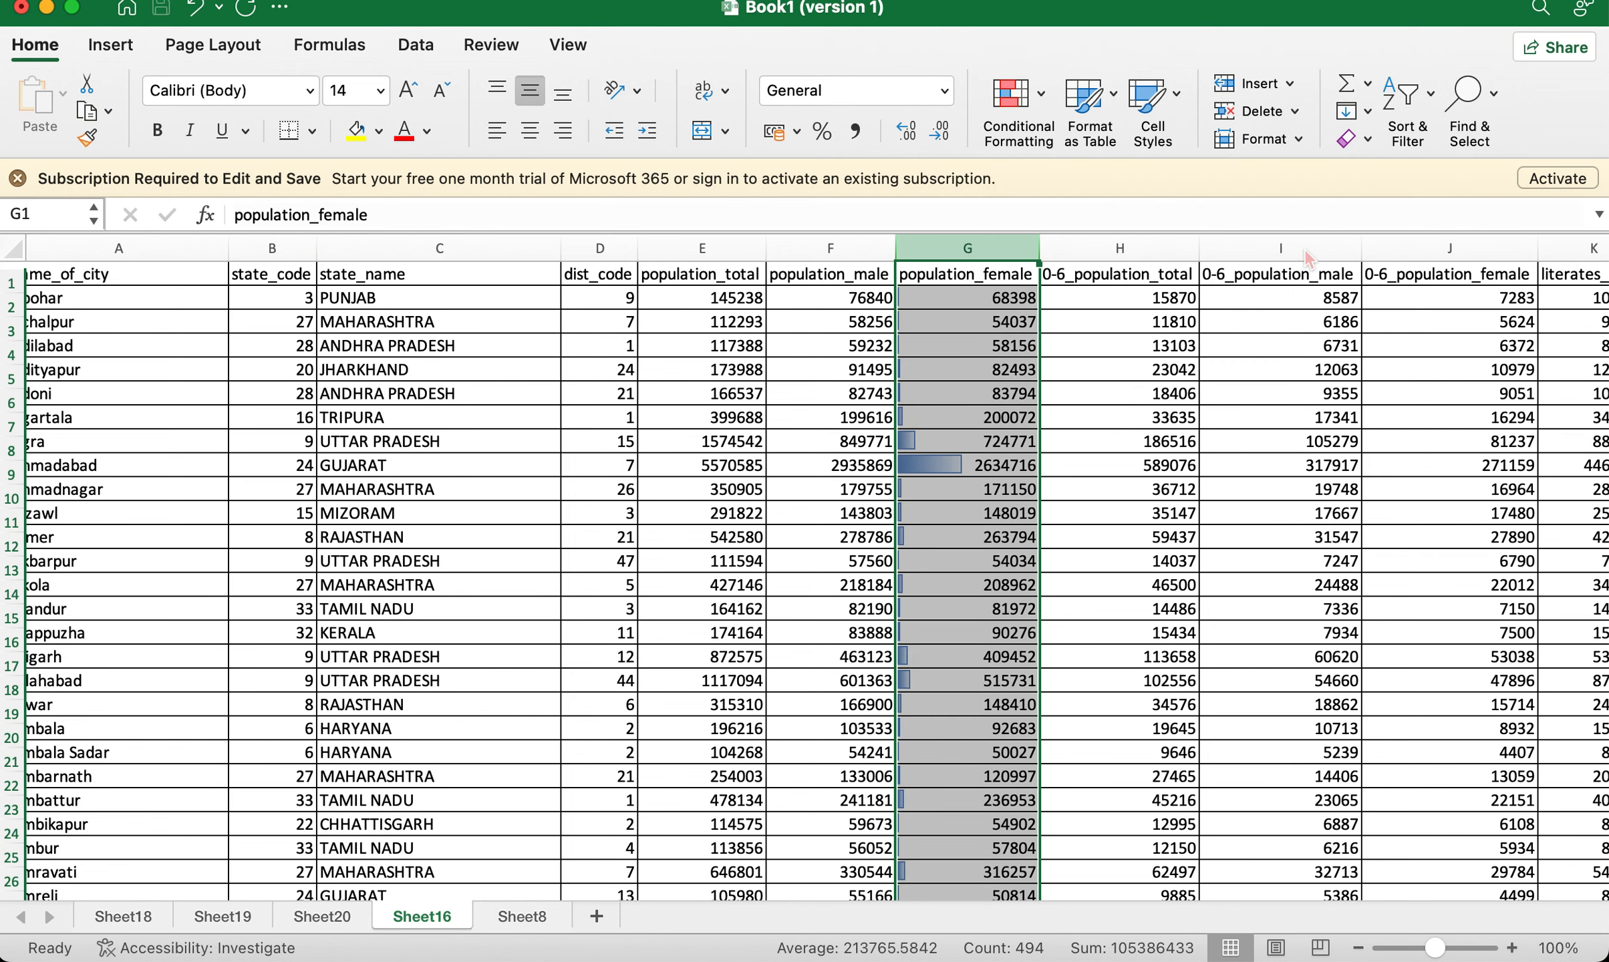
click(979, 515)
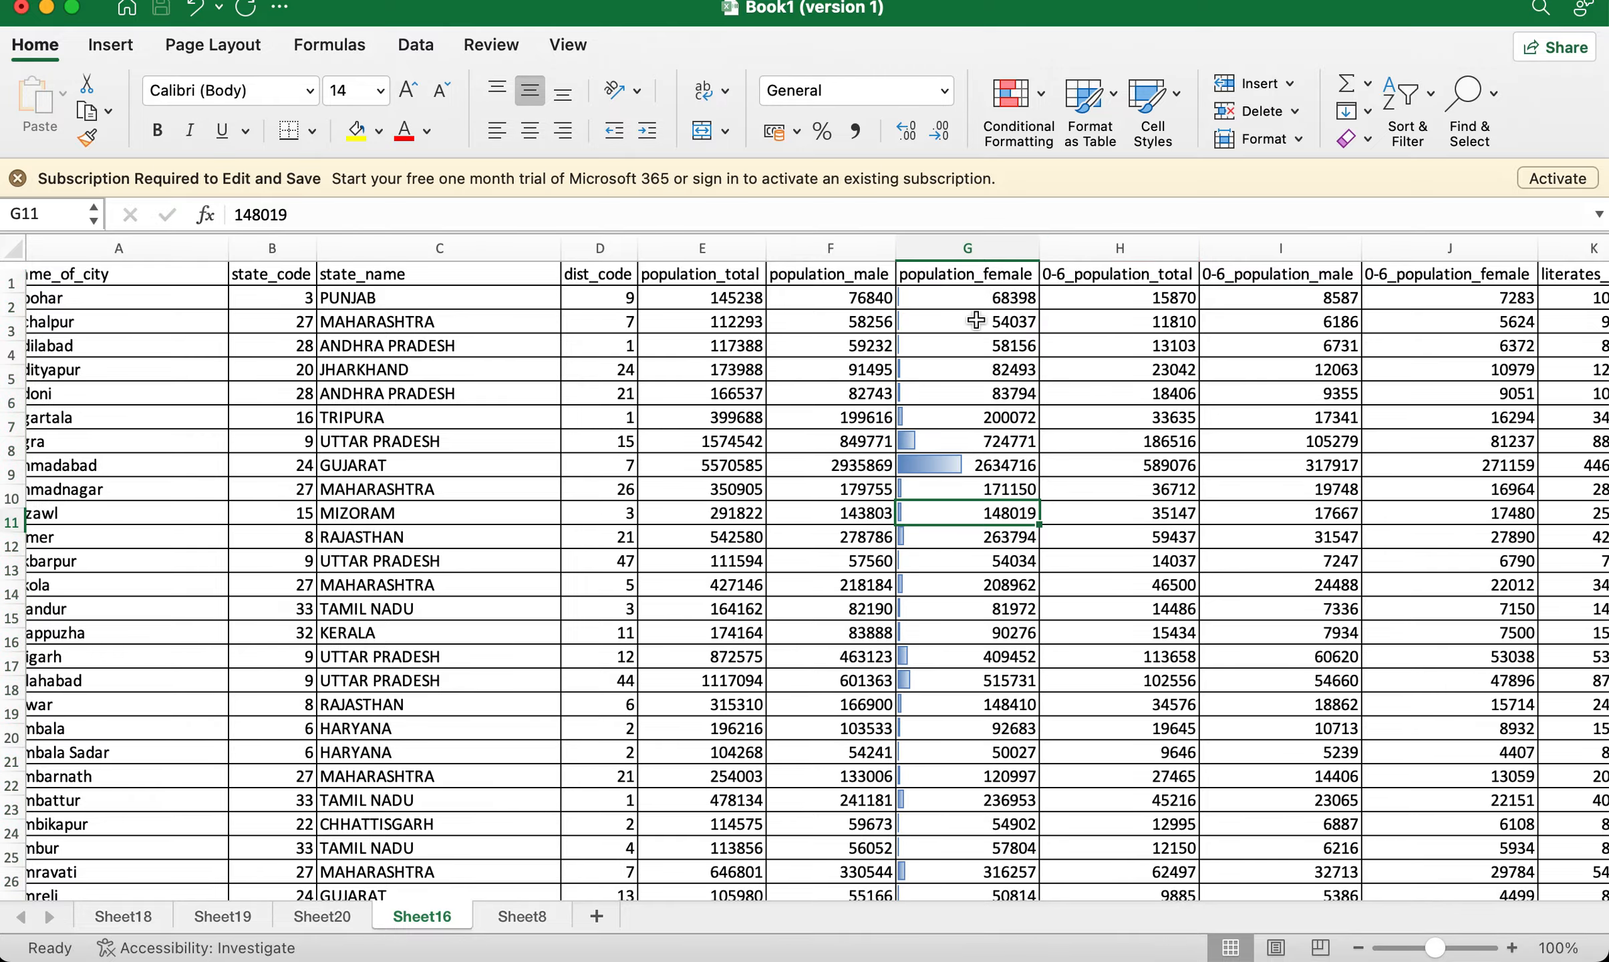
scroll(951, 732, down, 20)
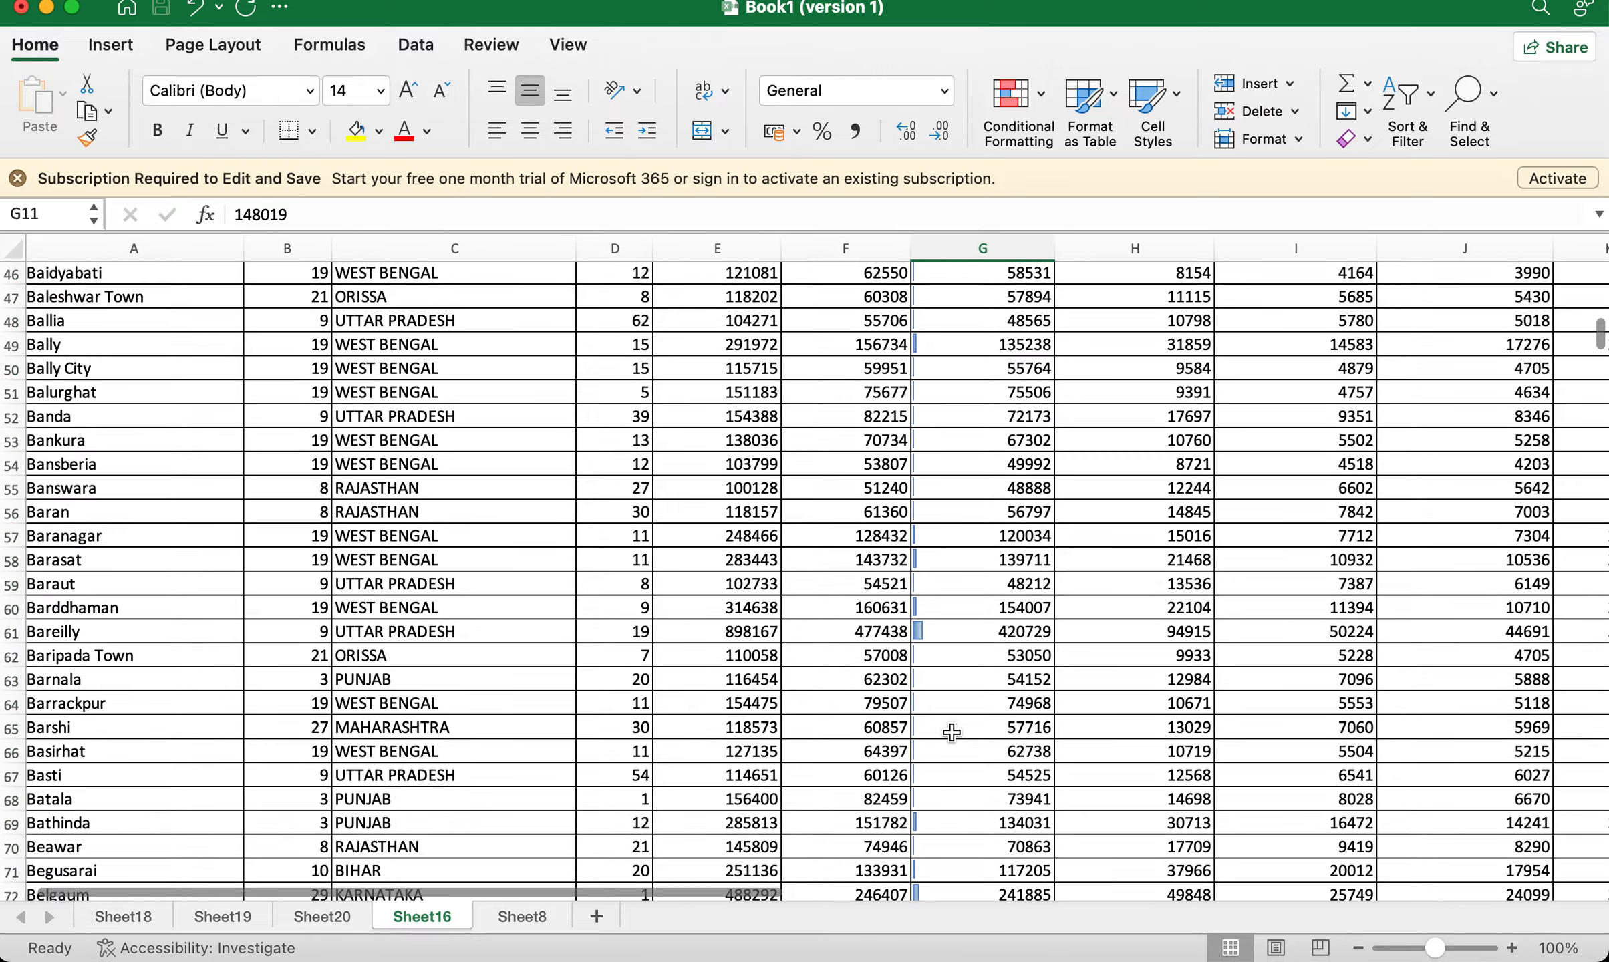
scroll(951, 732, up, 20)
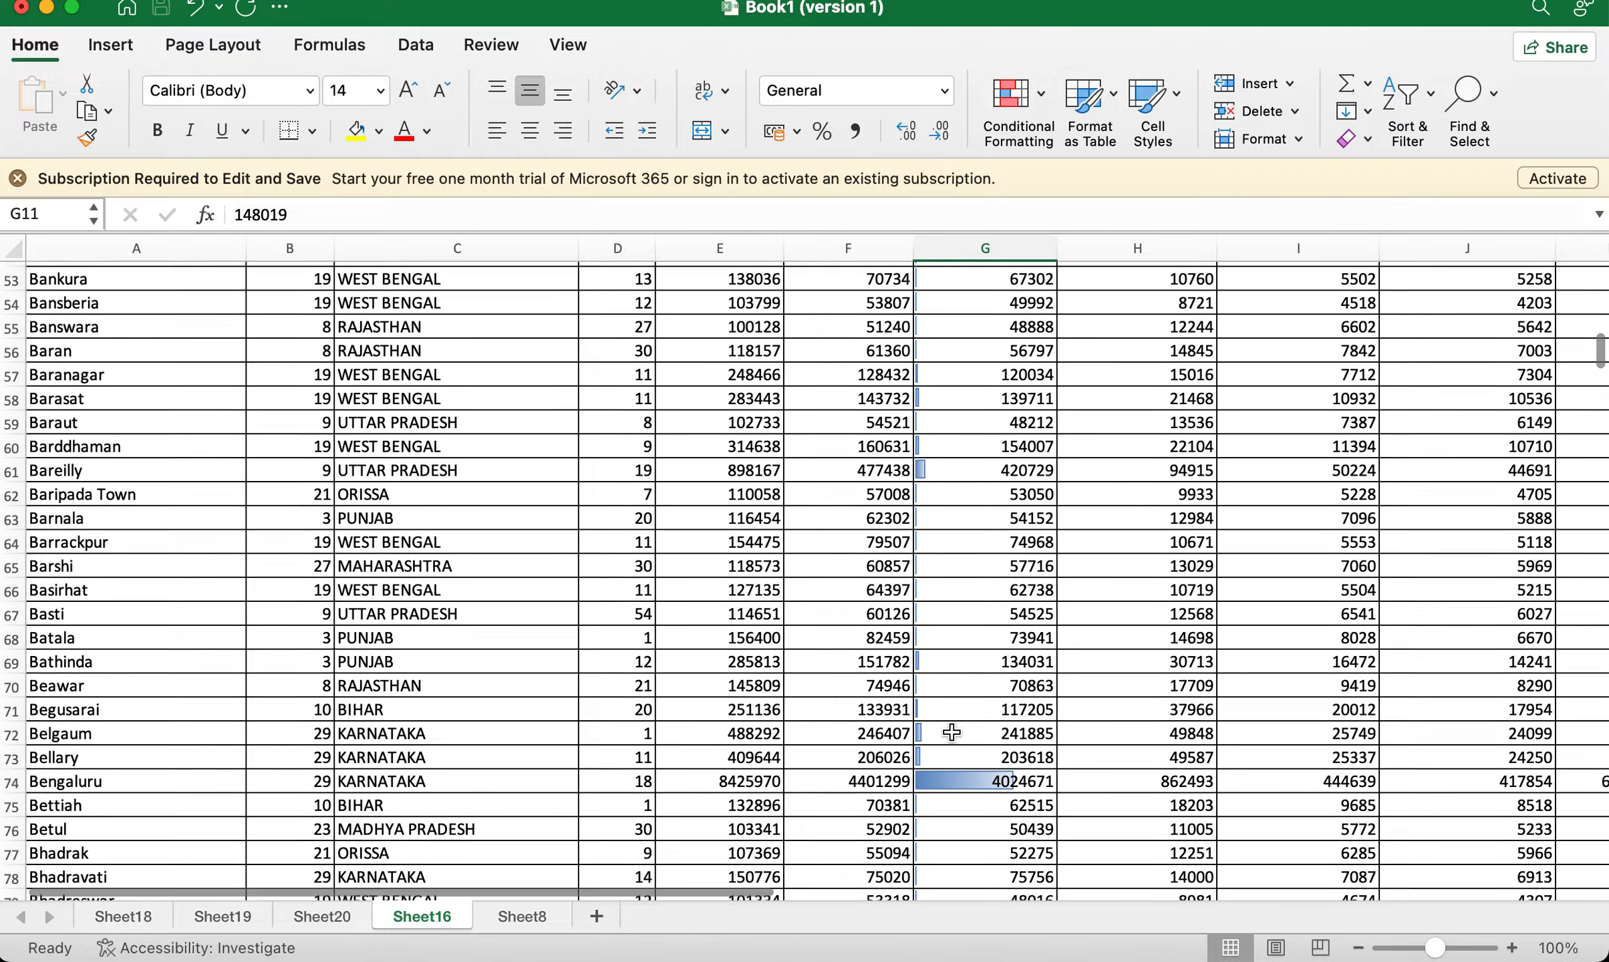
scroll(951, 732, up, 10)
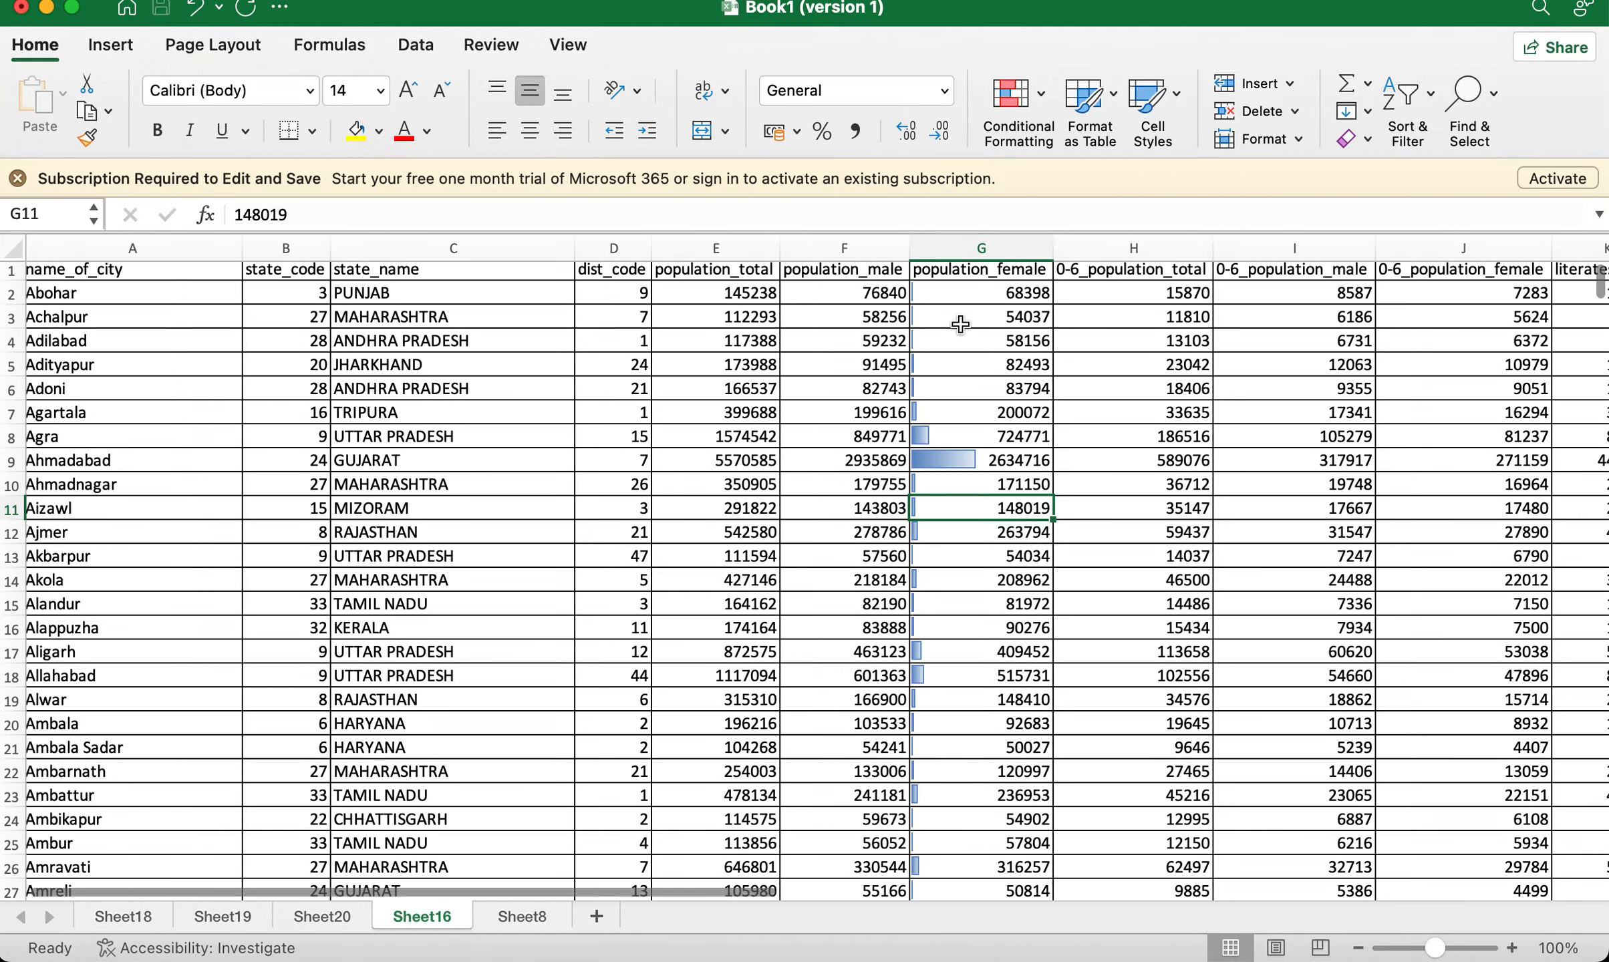
Edit the data bar rule on the population_female column to use a gradient fill and show the data bar only.
click(1002, 245)
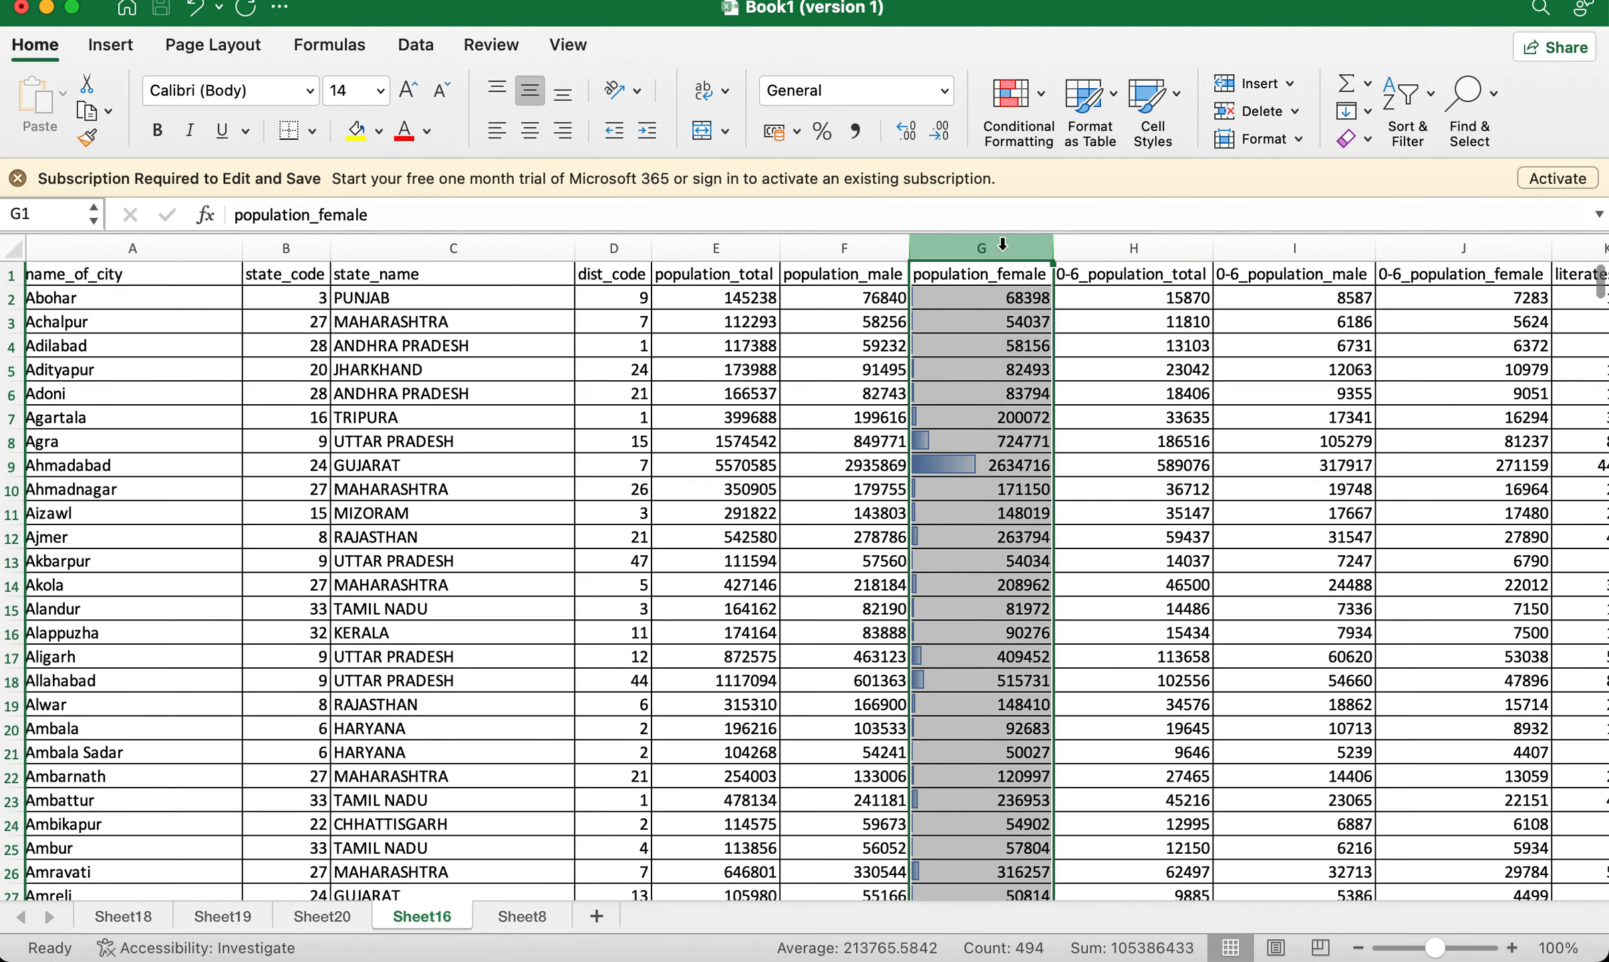
click(1038, 120)
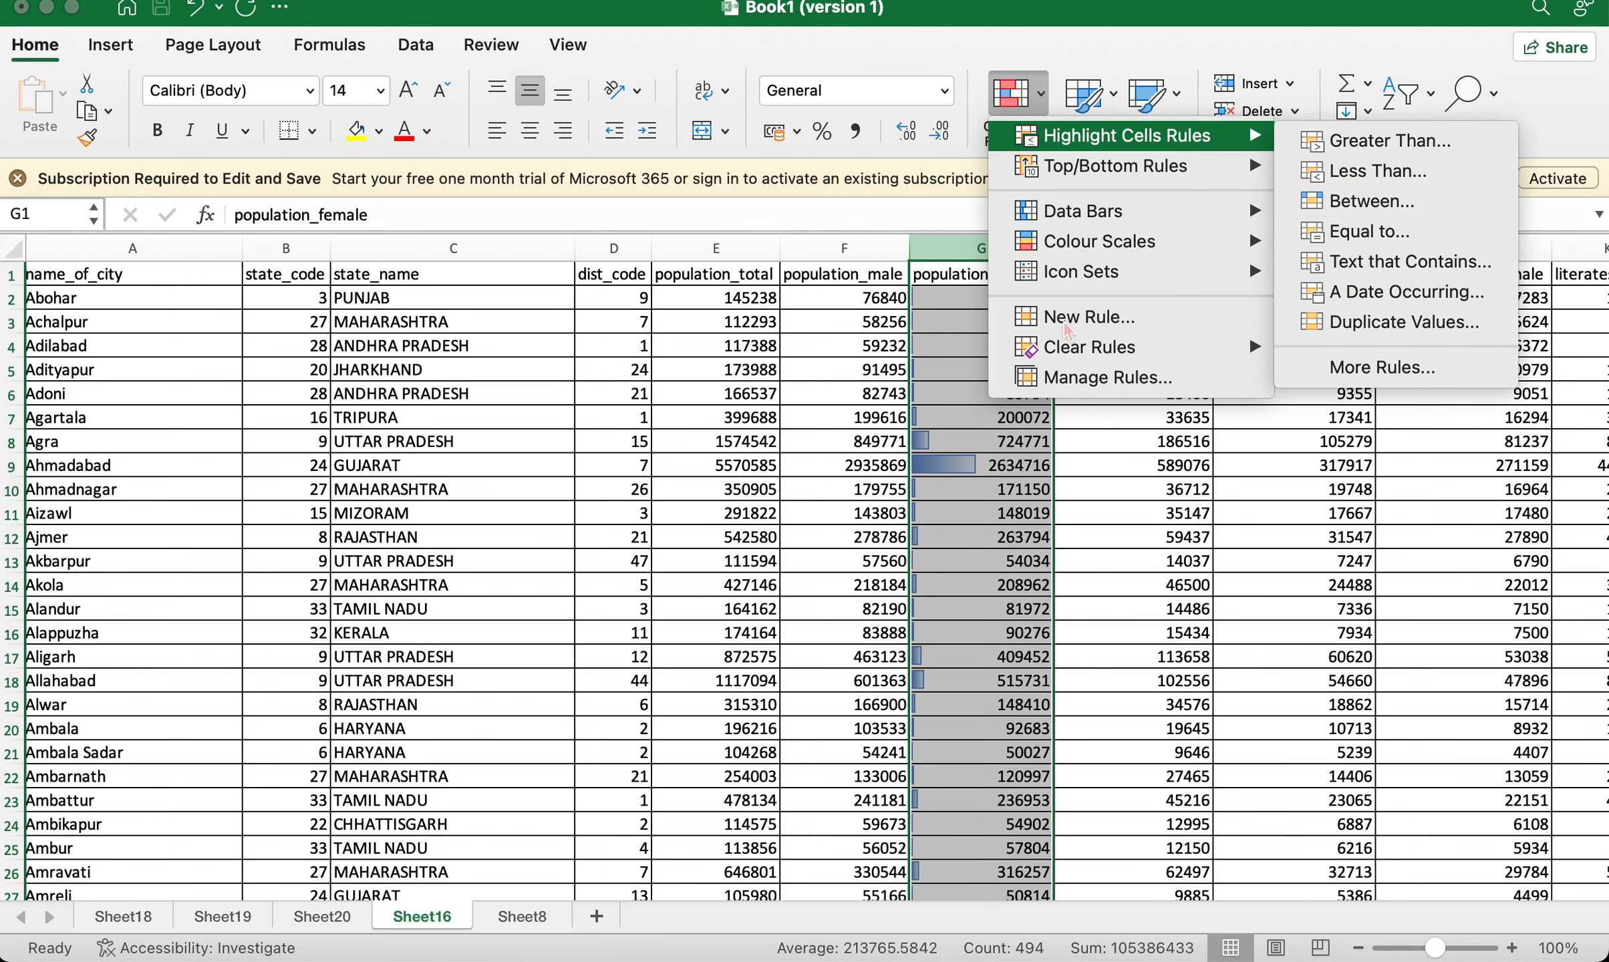
click(1083, 378)
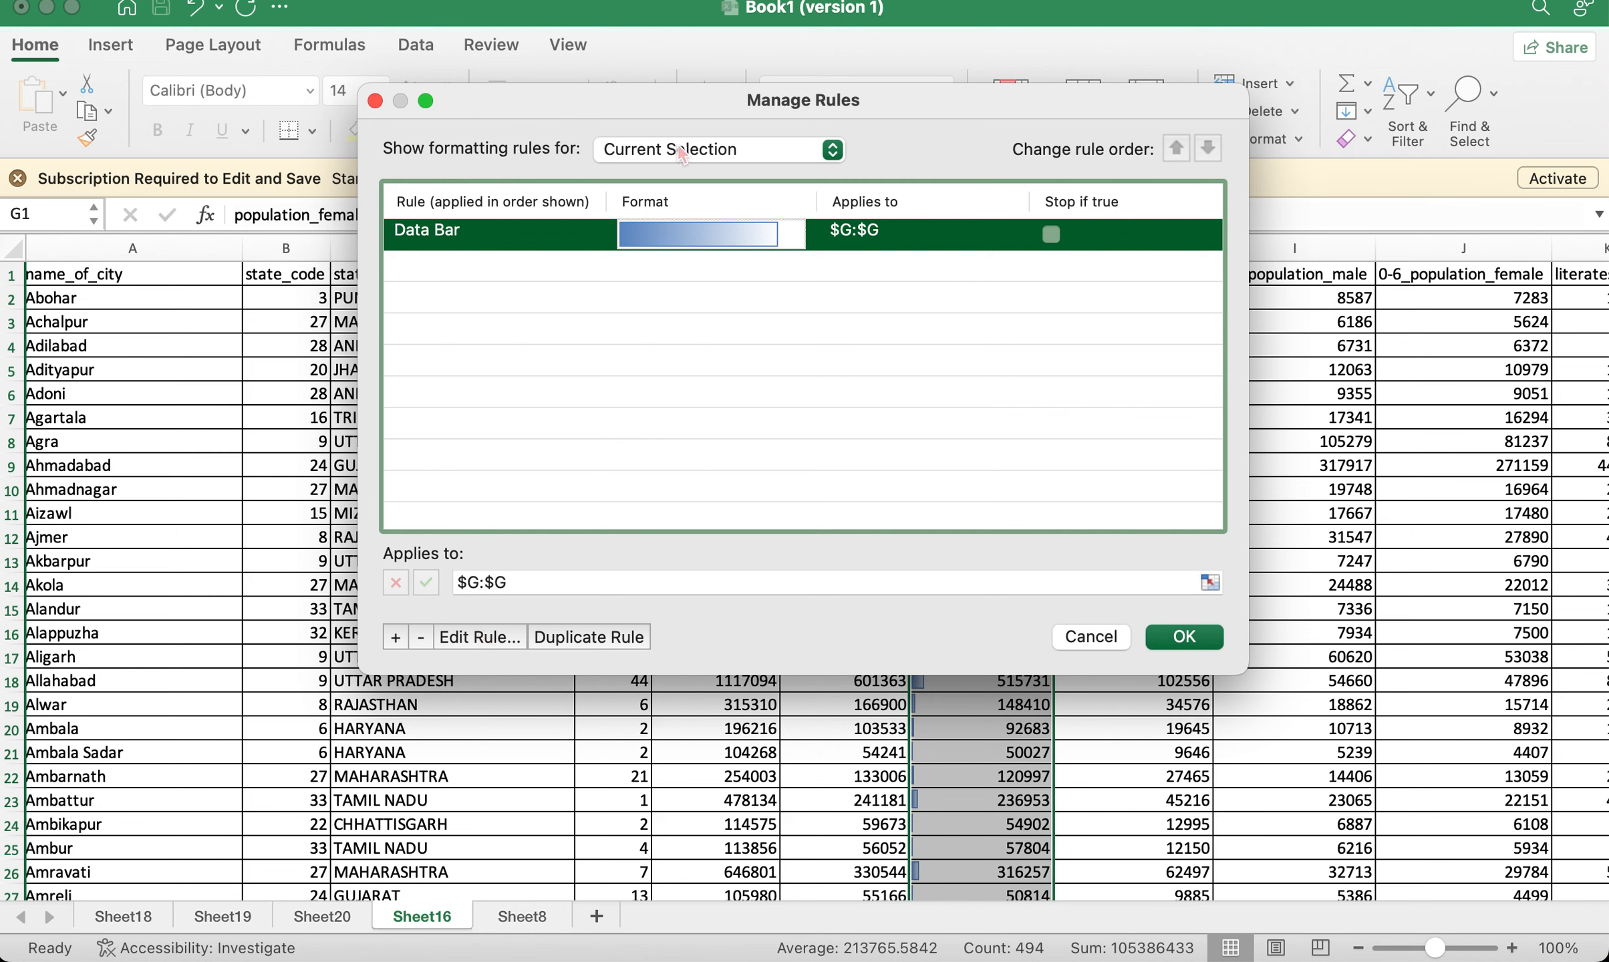
click(479, 637)
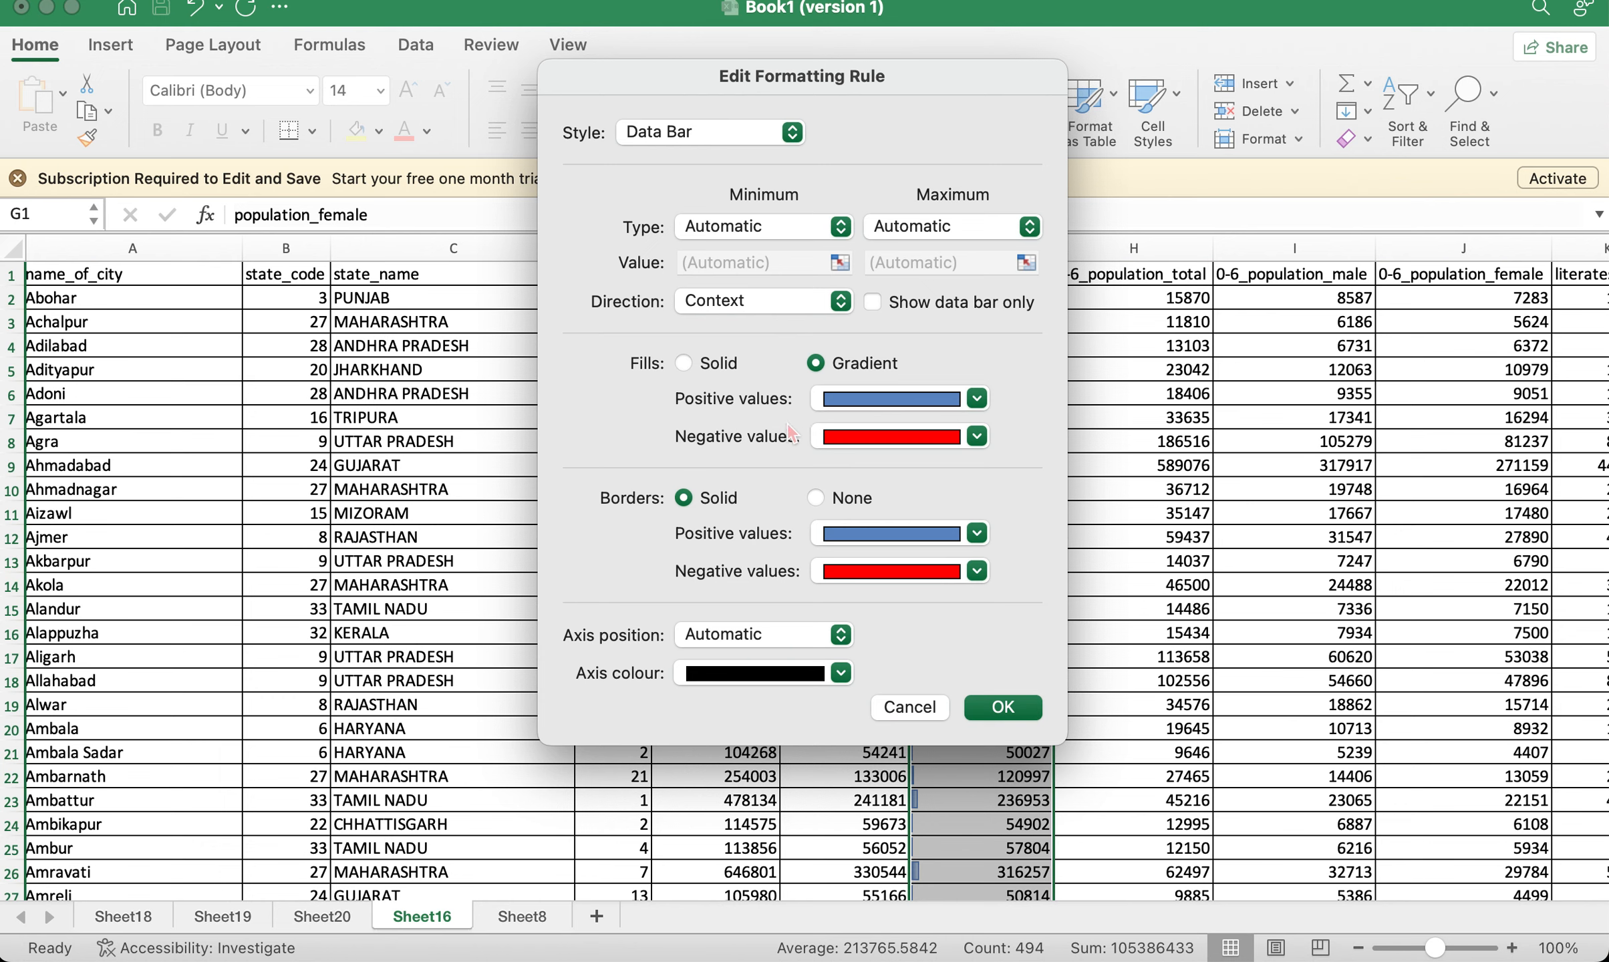
click(683, 363)
click(817, 364)
click(871, 302)
click(1003, 709)
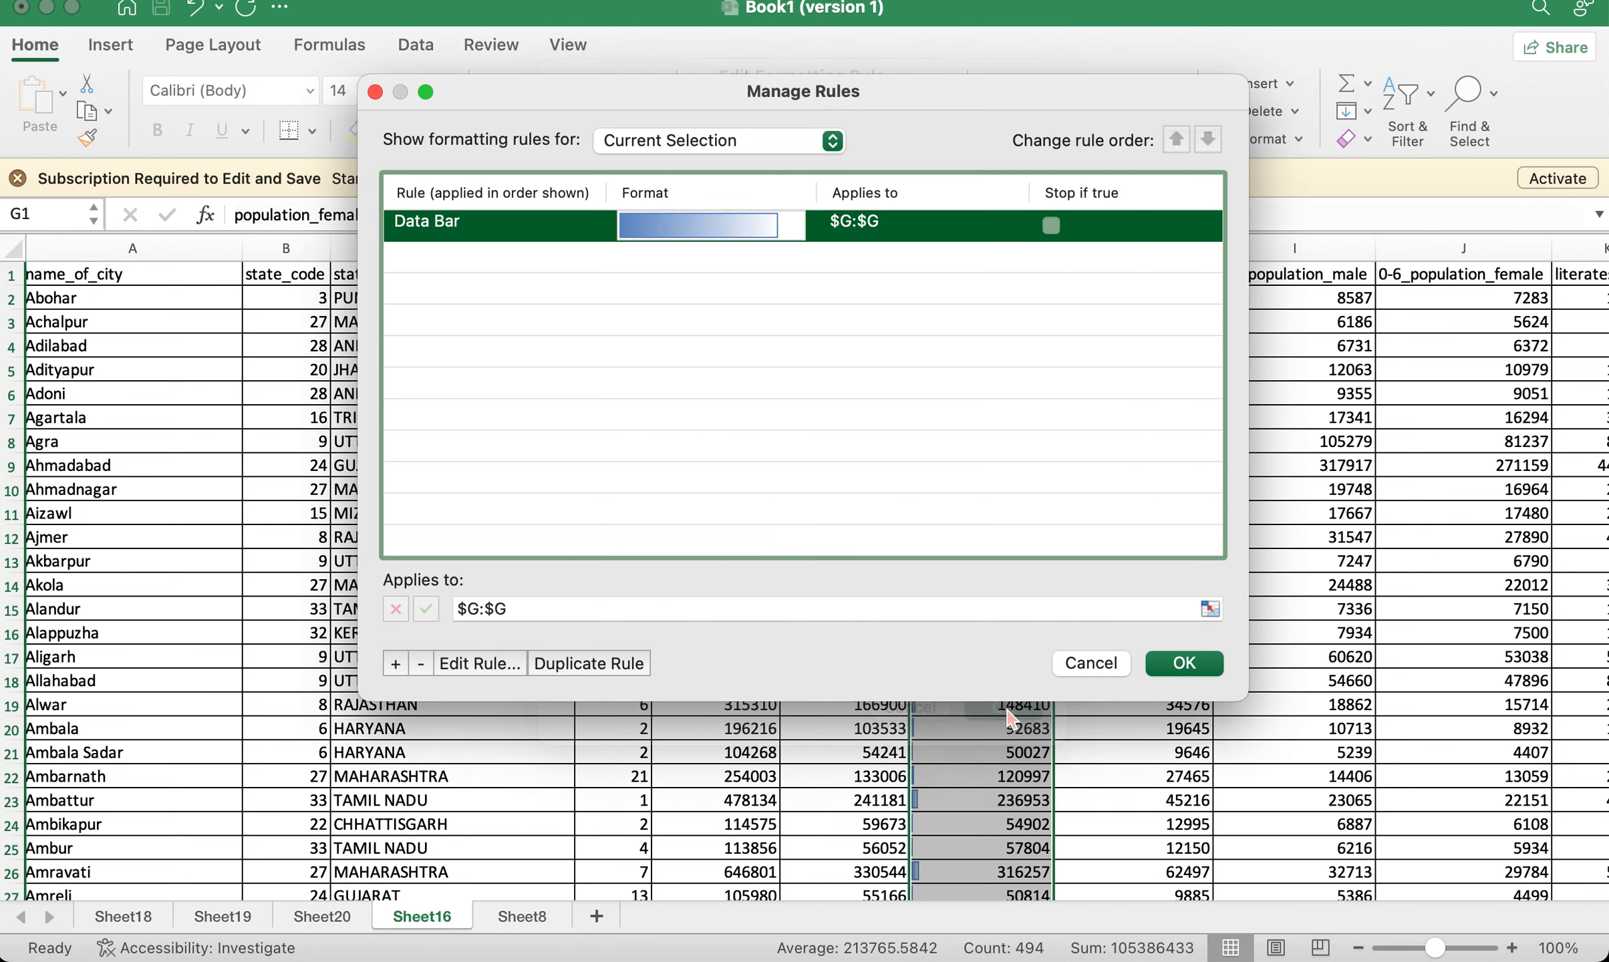
click(1184, 664)
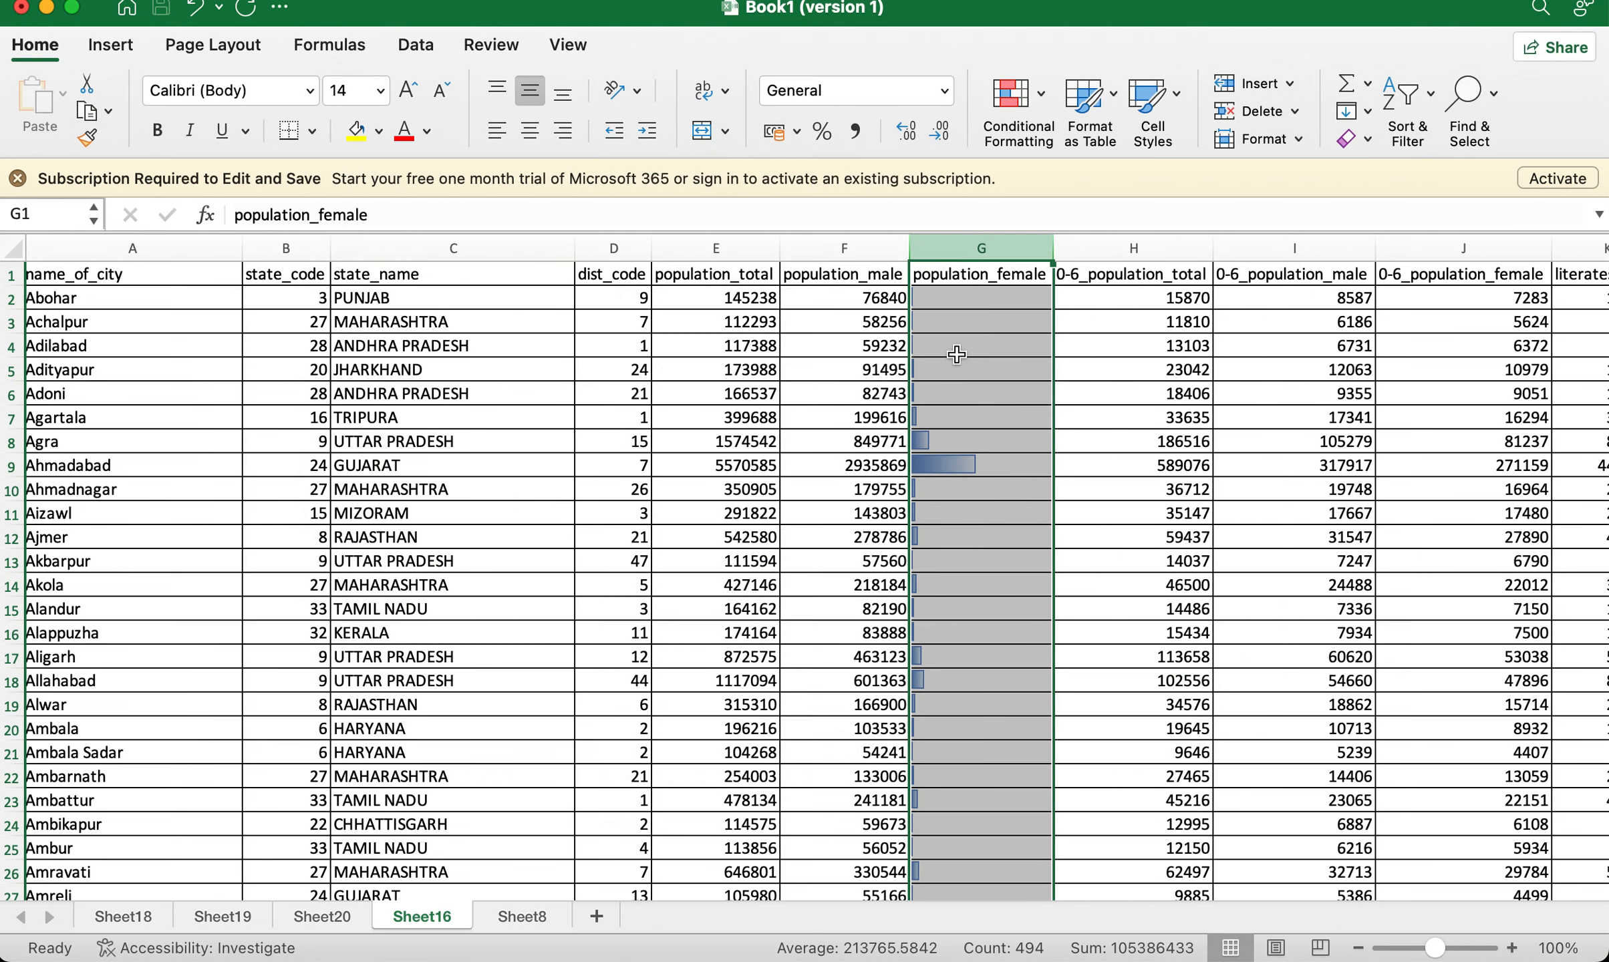
Edit the population_female data bar rule again to turn off the option to show the data bar only.
click(957, 355)
click(941, 254)
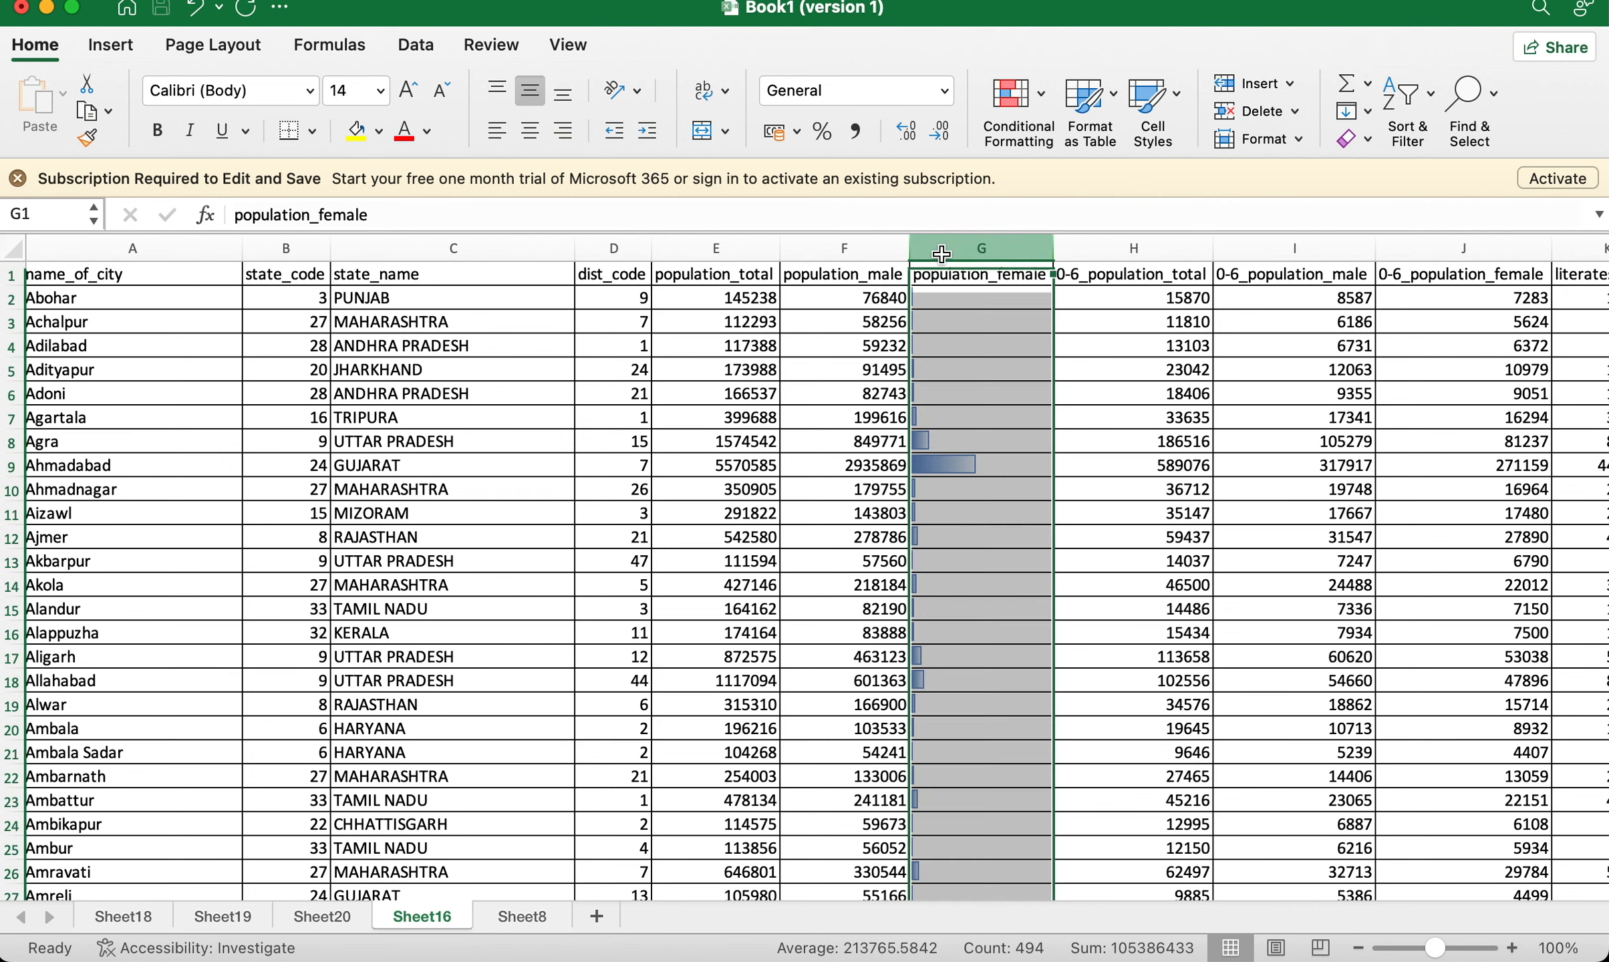
click(1027, 122)
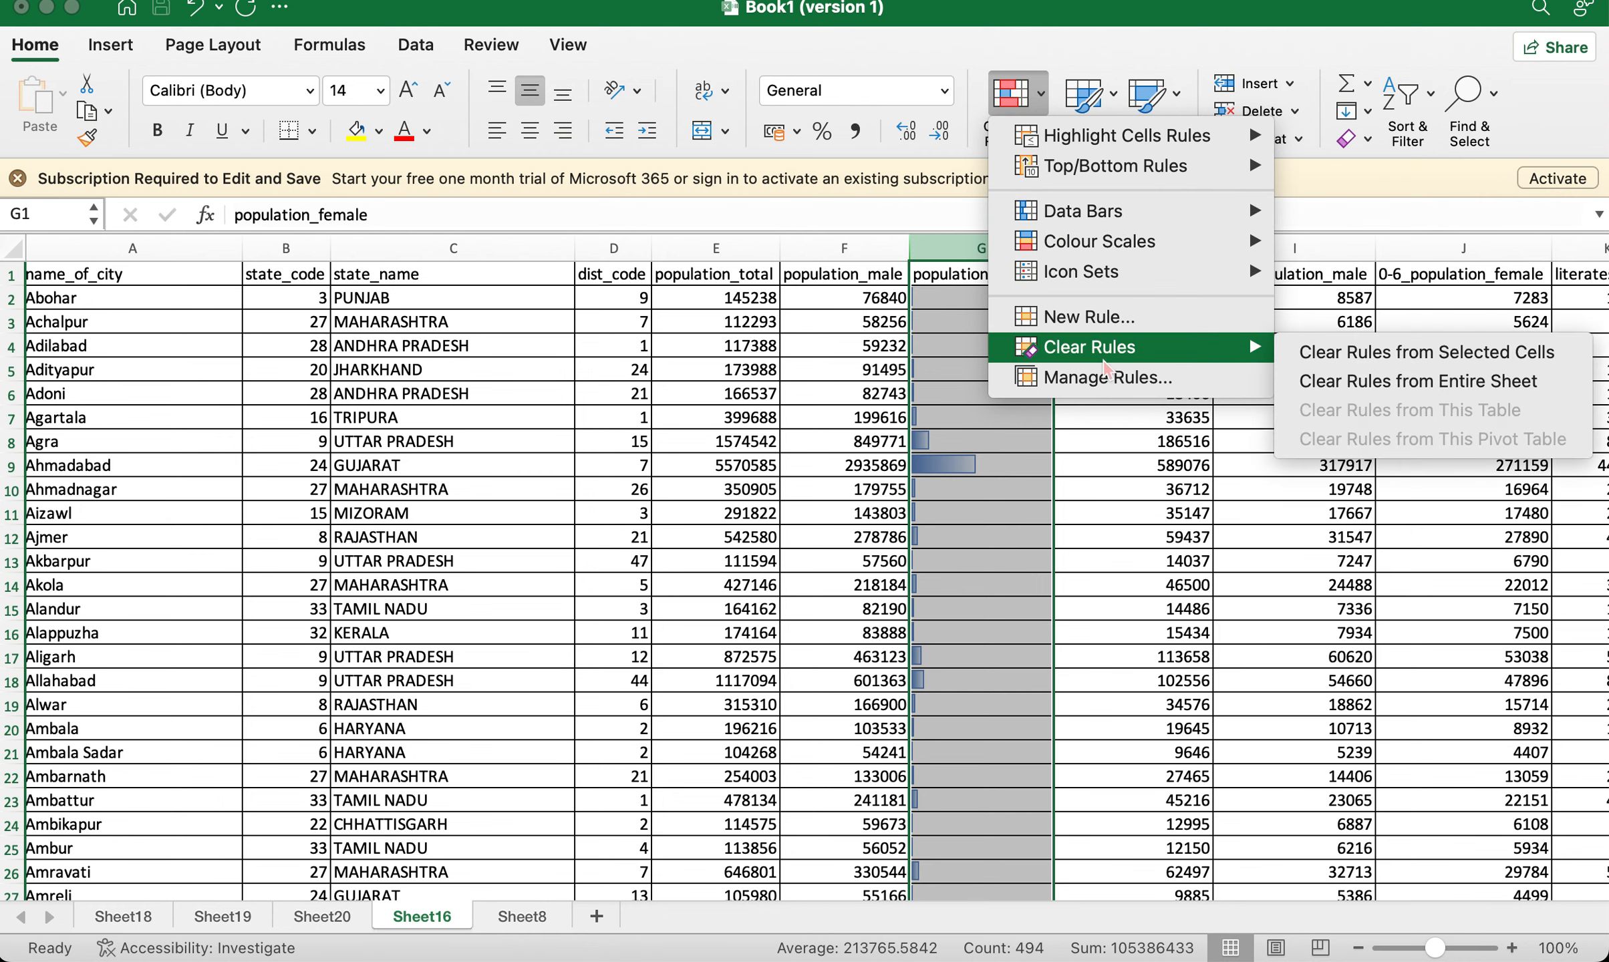
click(1108, 378)
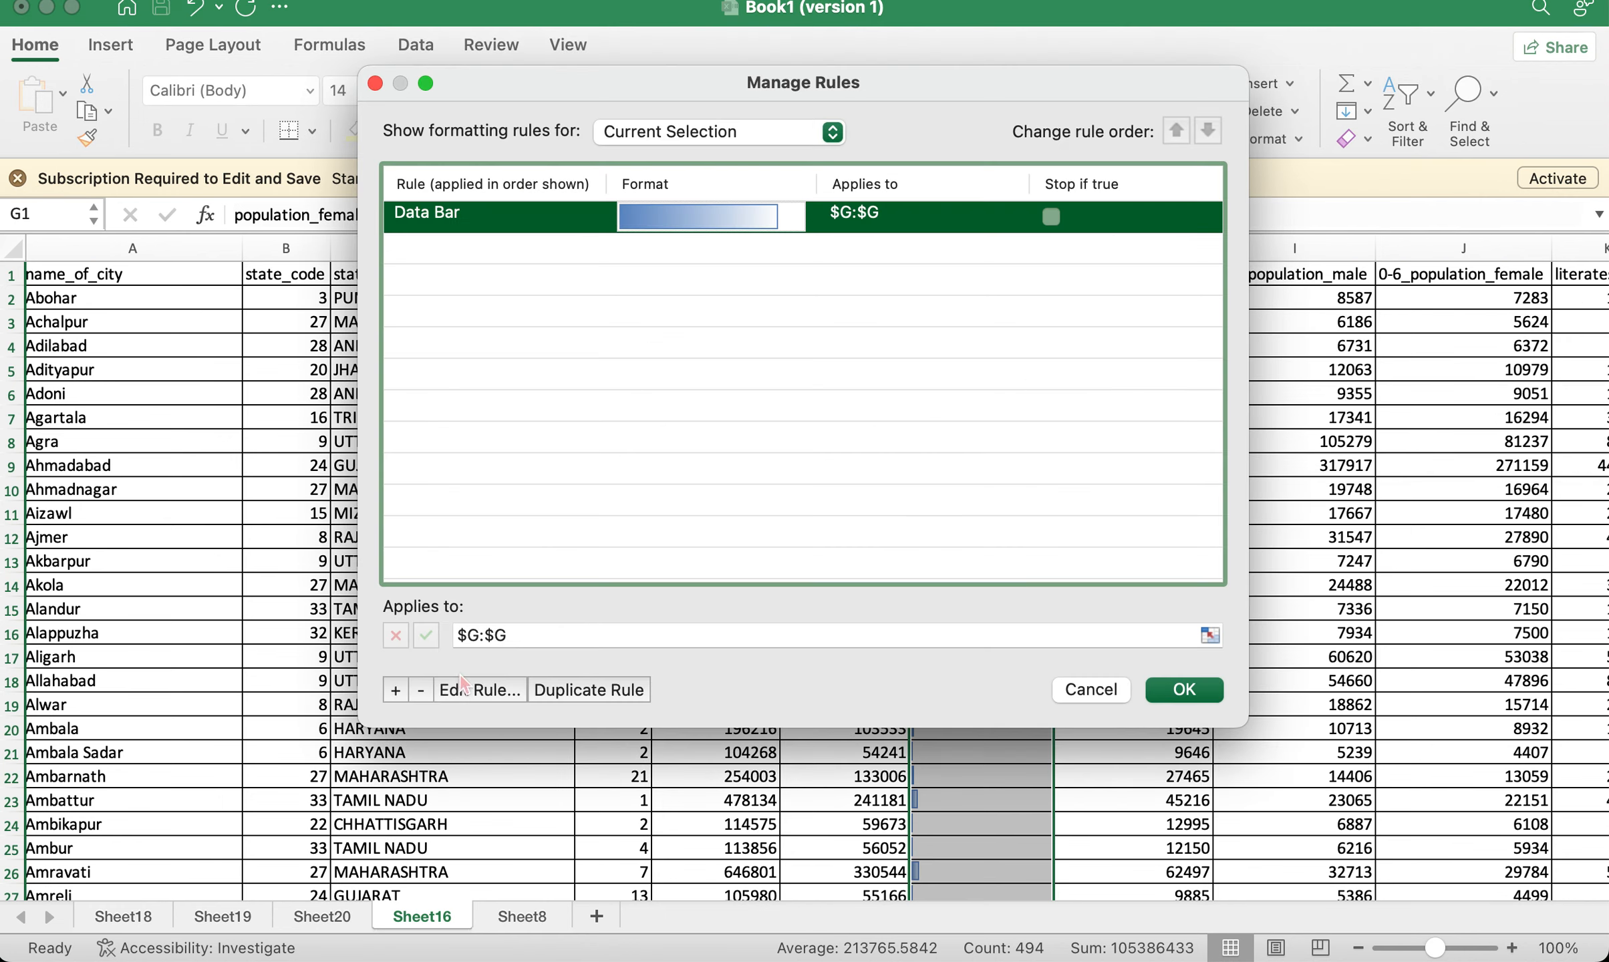
click(472, 689)
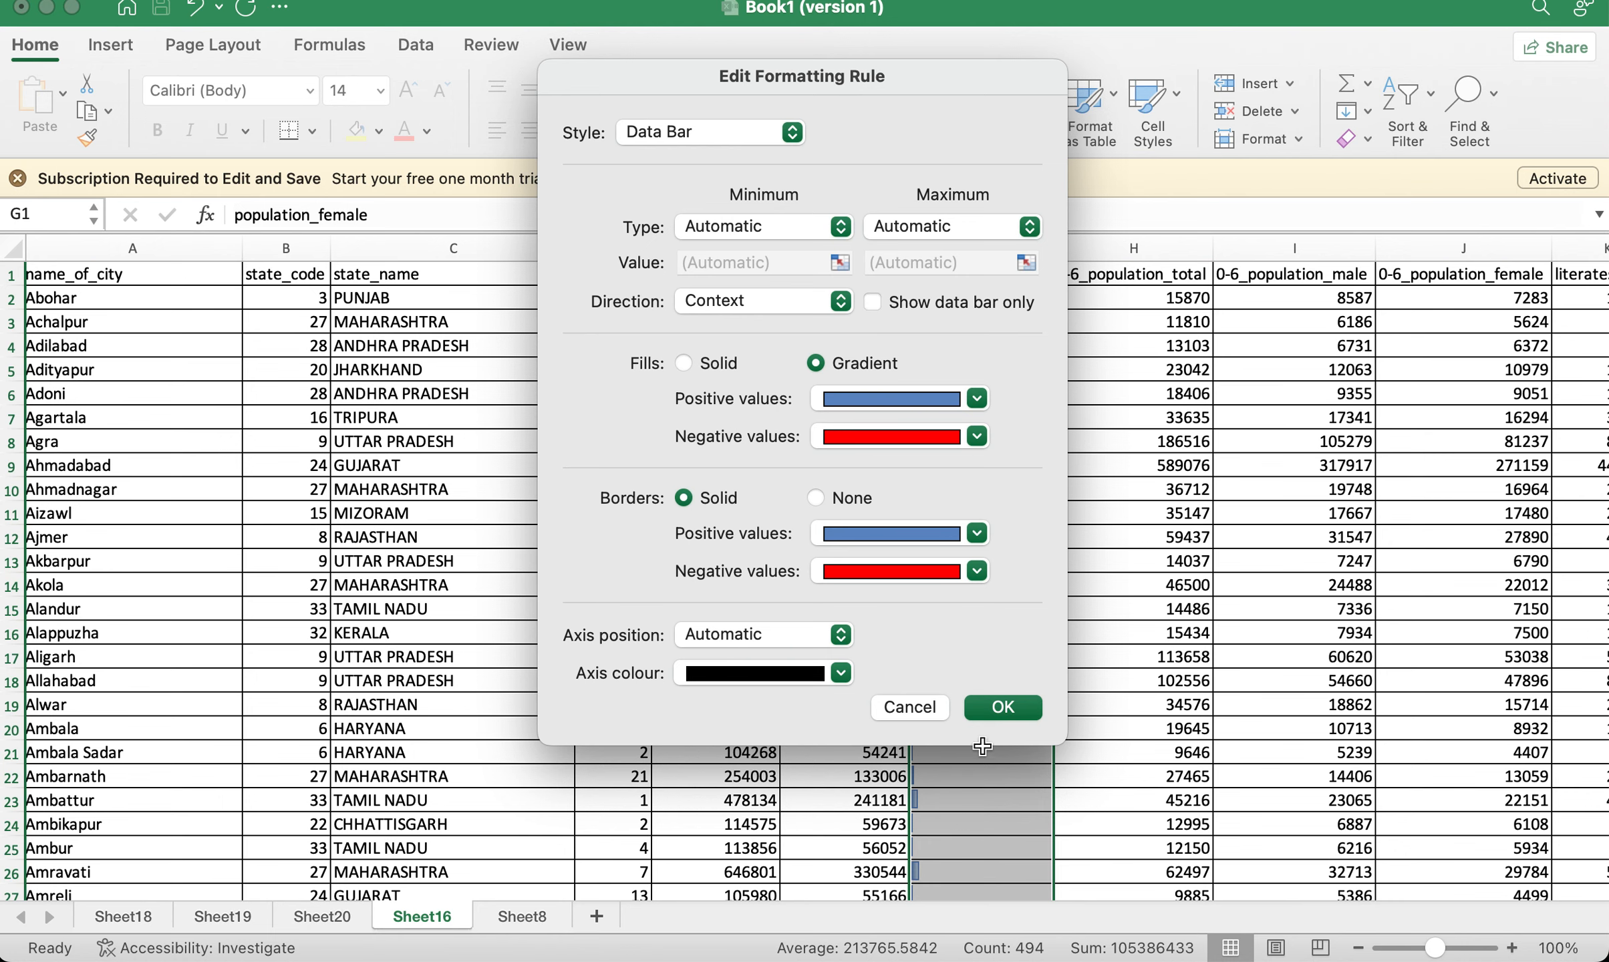
click(1014, 719)
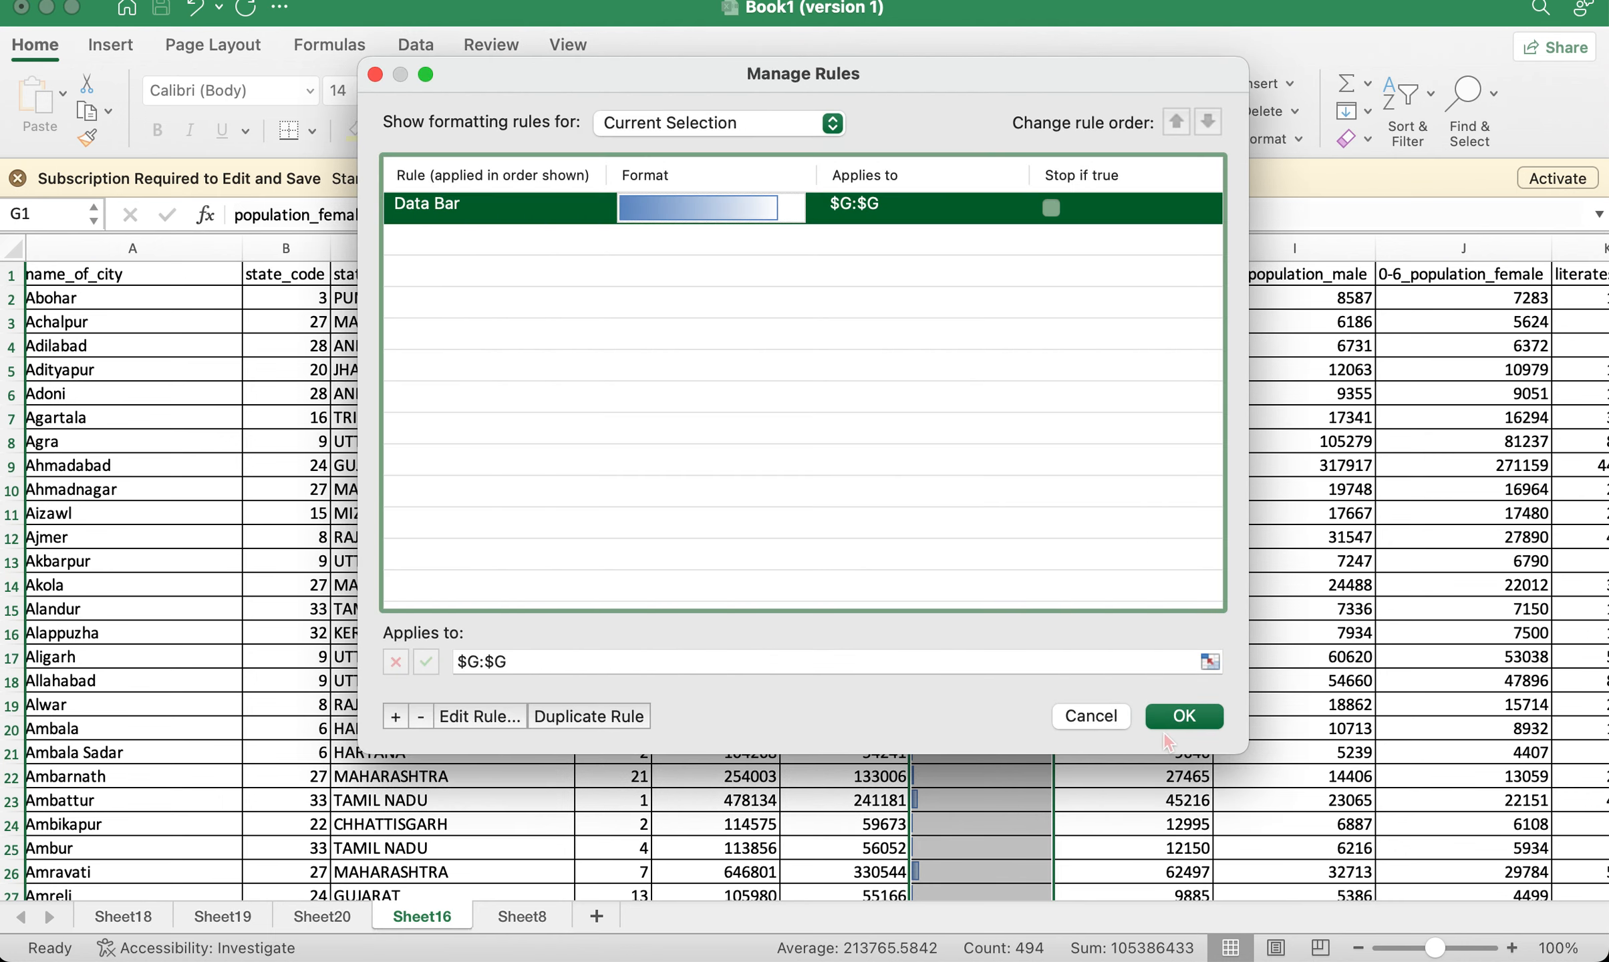
click(1196, 723)
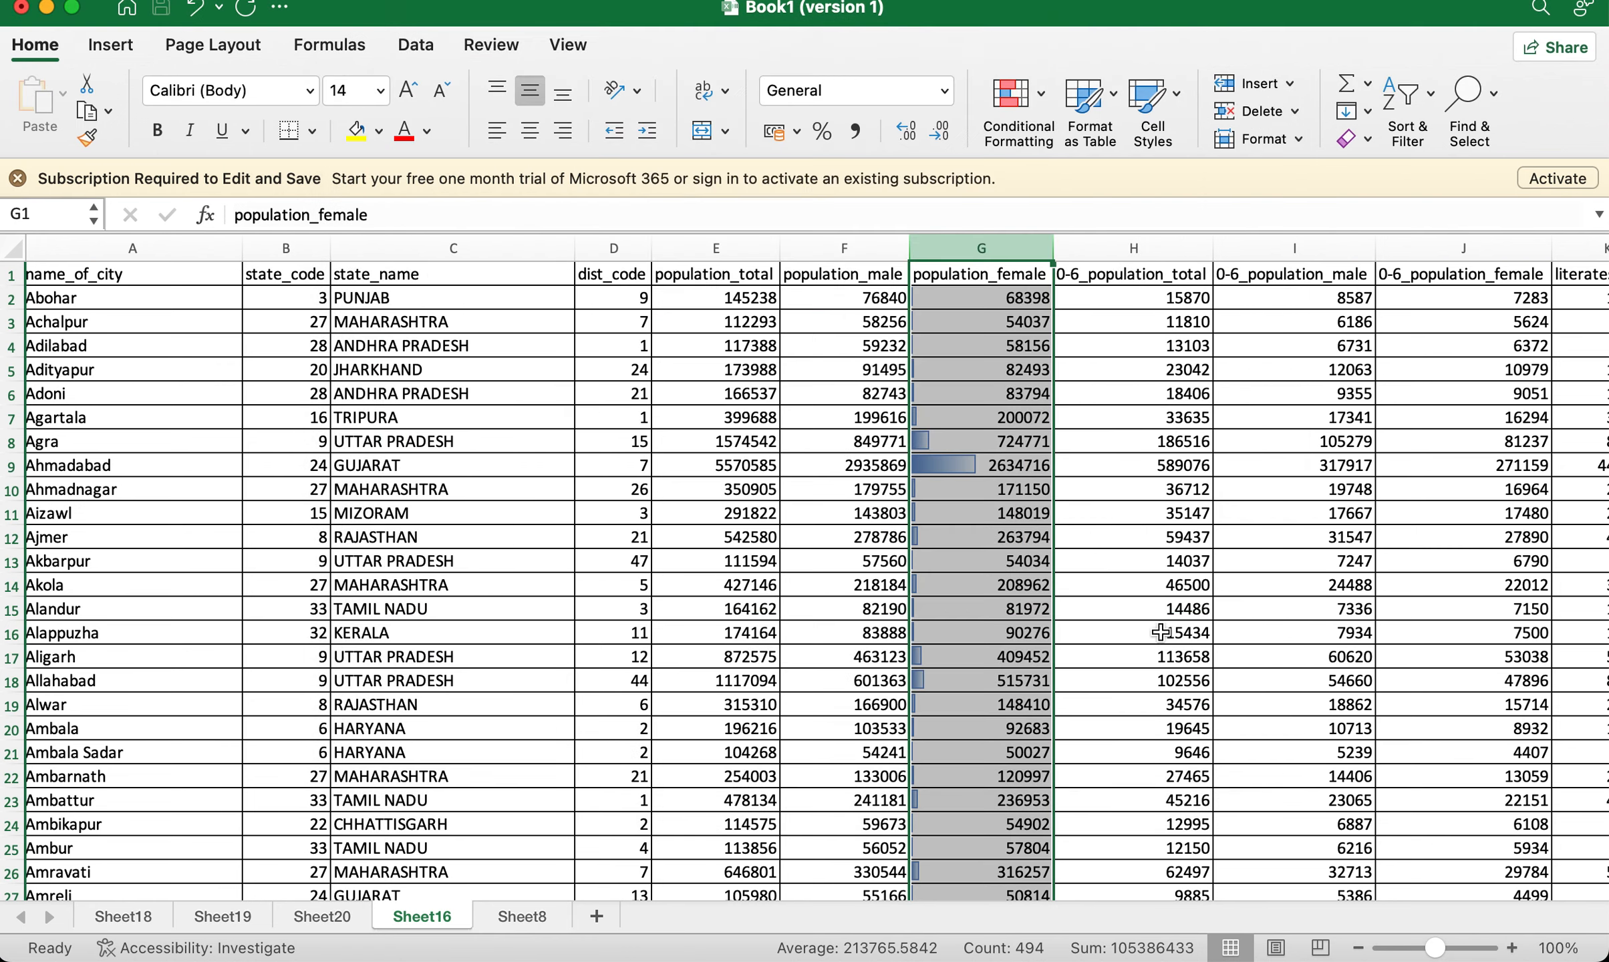
Clear the conditional formatting rules from the entire sheet.
click(1029, 151)
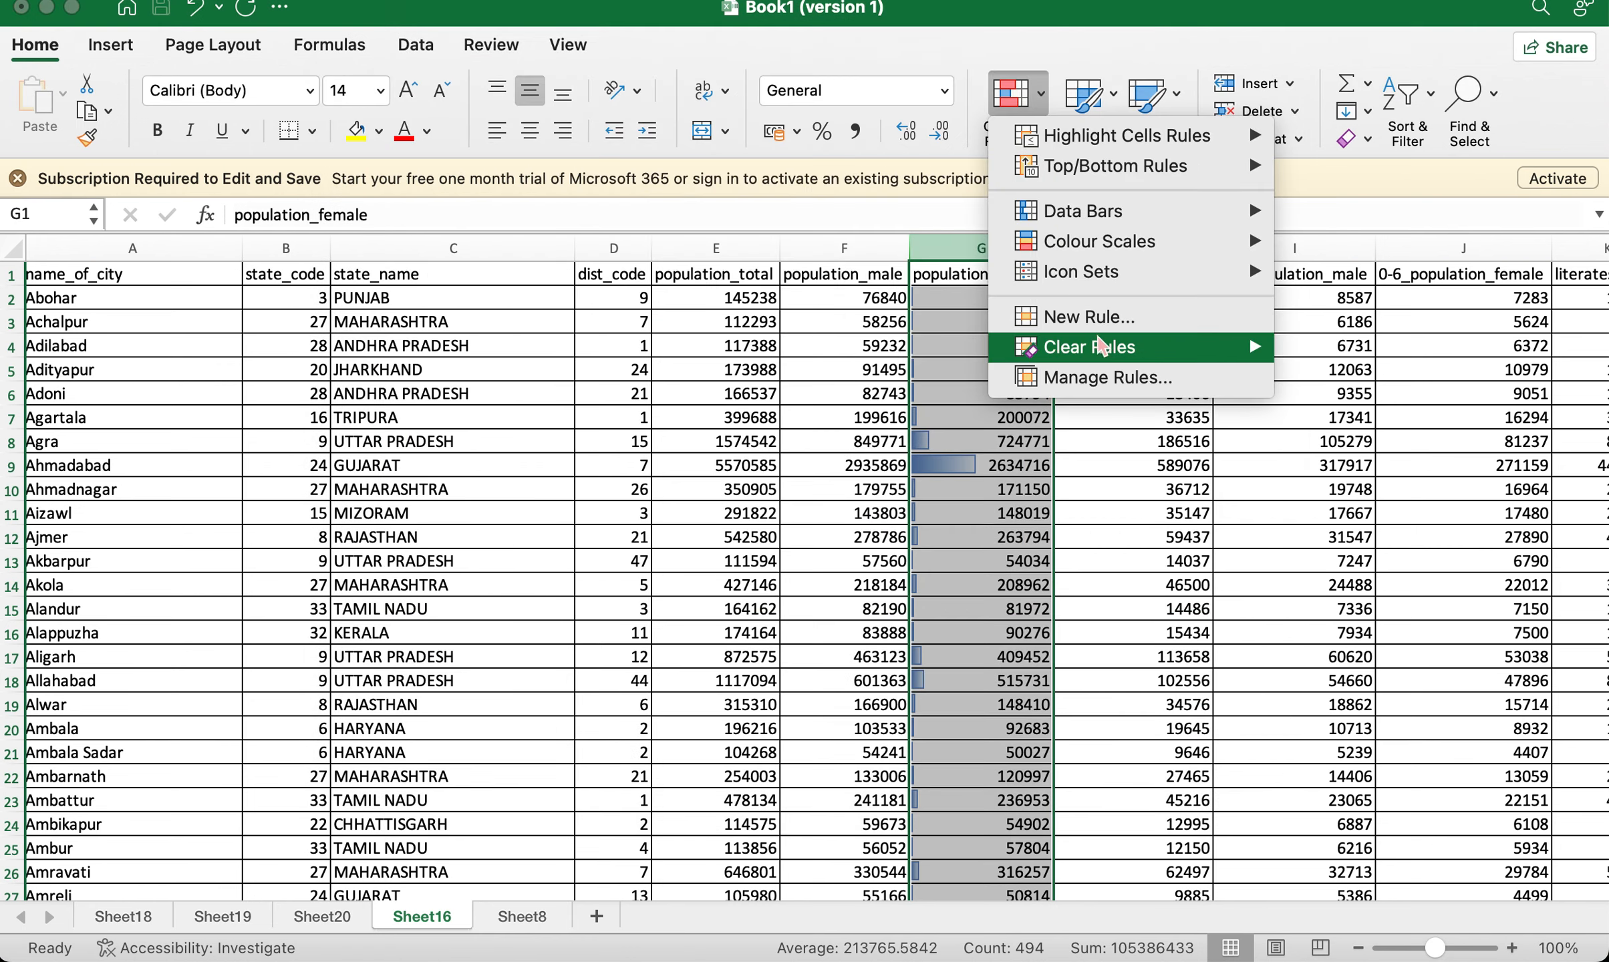
mouse_move(1102, 346)
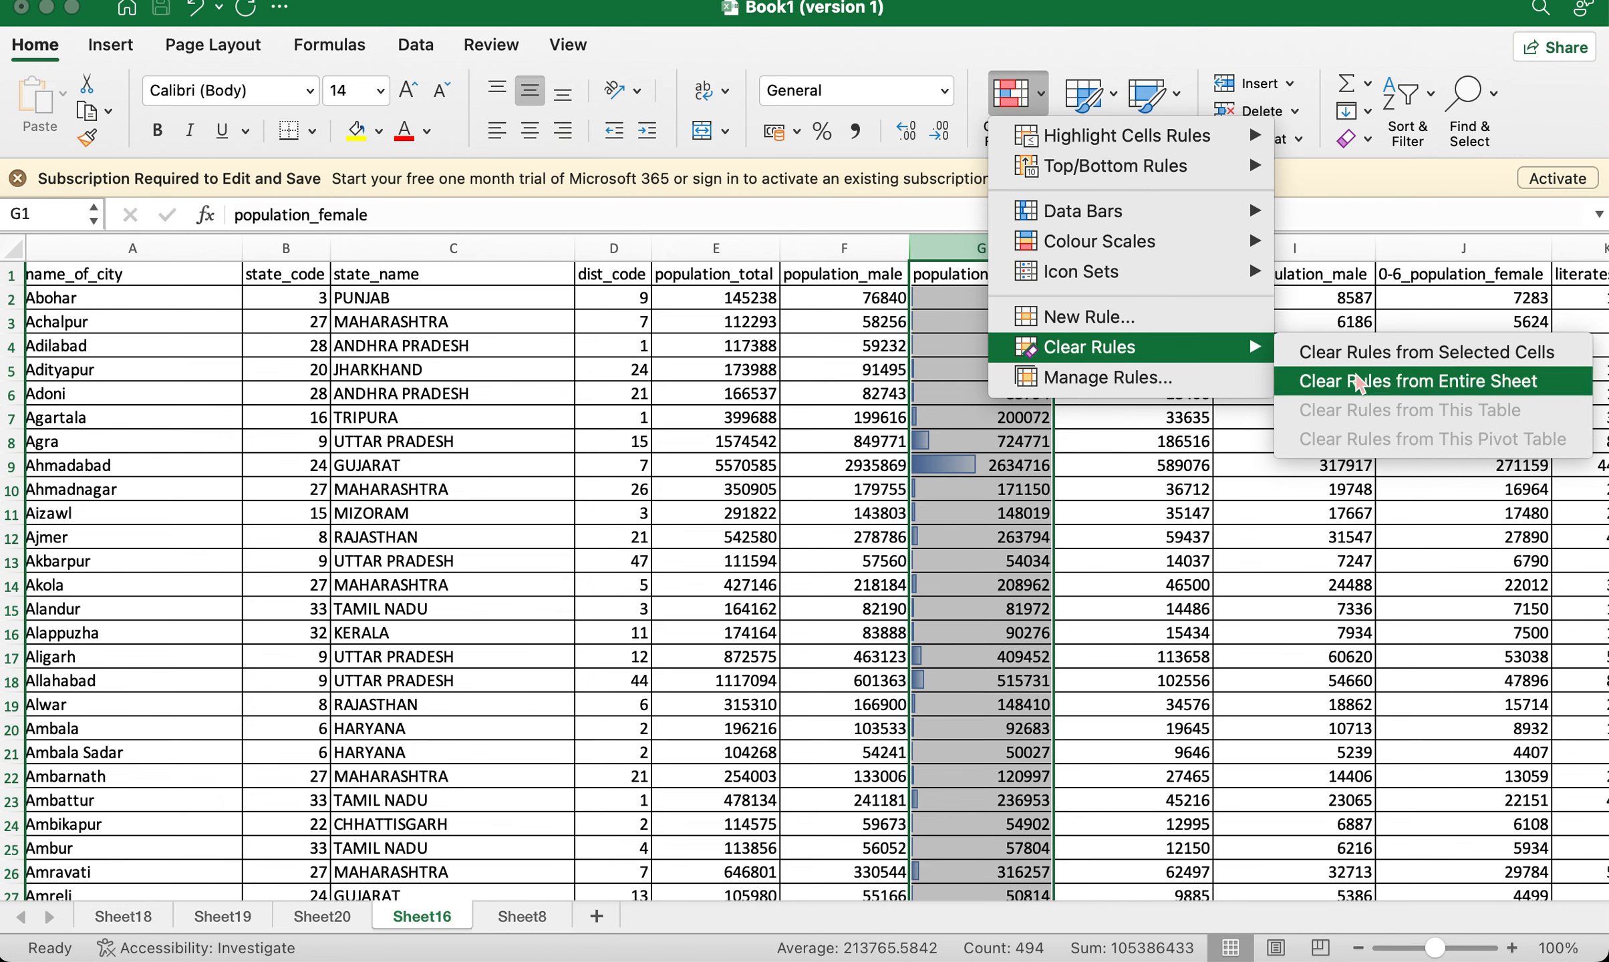
click(1359, 382)
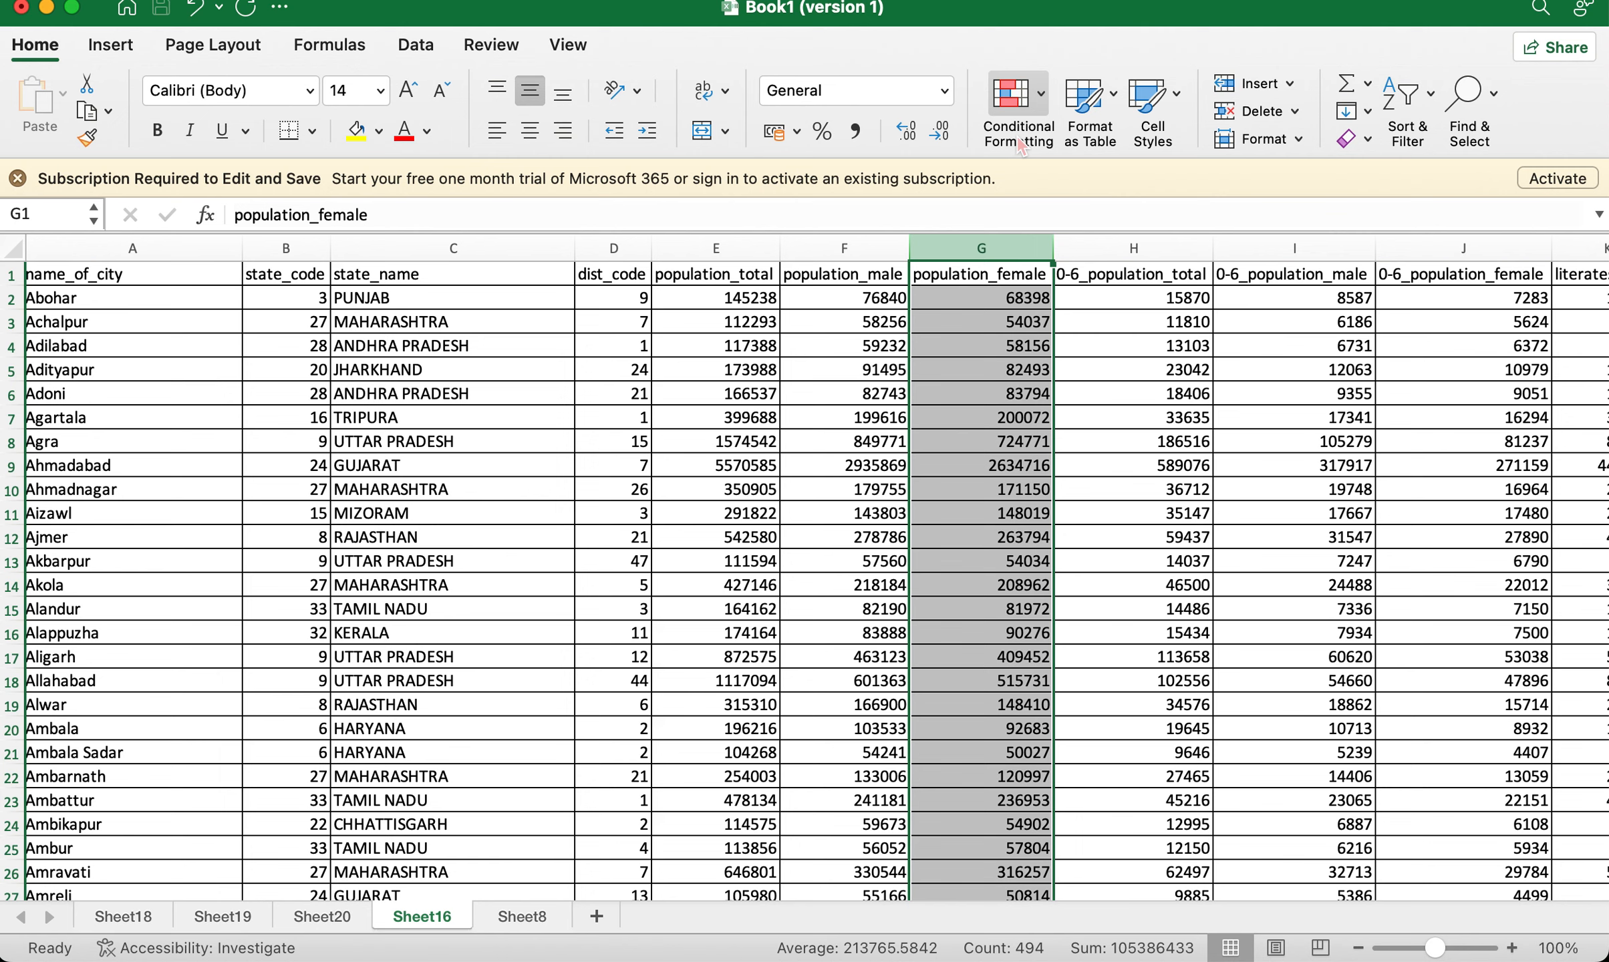
Apply the Green - Yellow - Red Colour Scale to the population_female column.
click(1011, 94)
mouse_move(1136, 210)
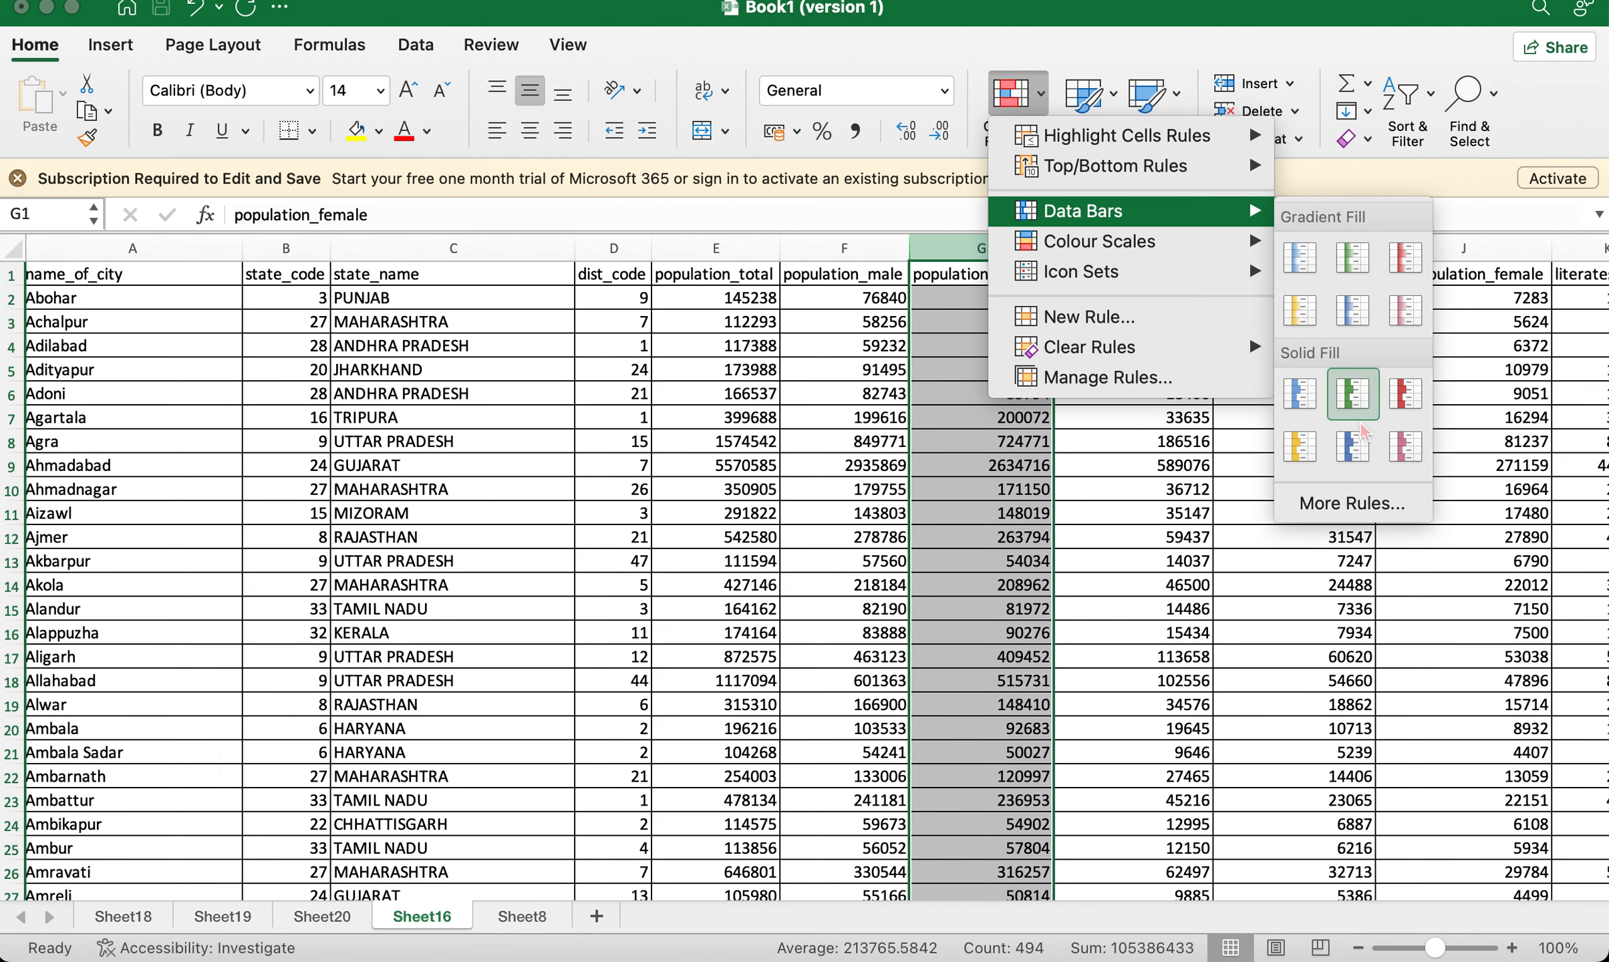
mouse_move(1184, 219)
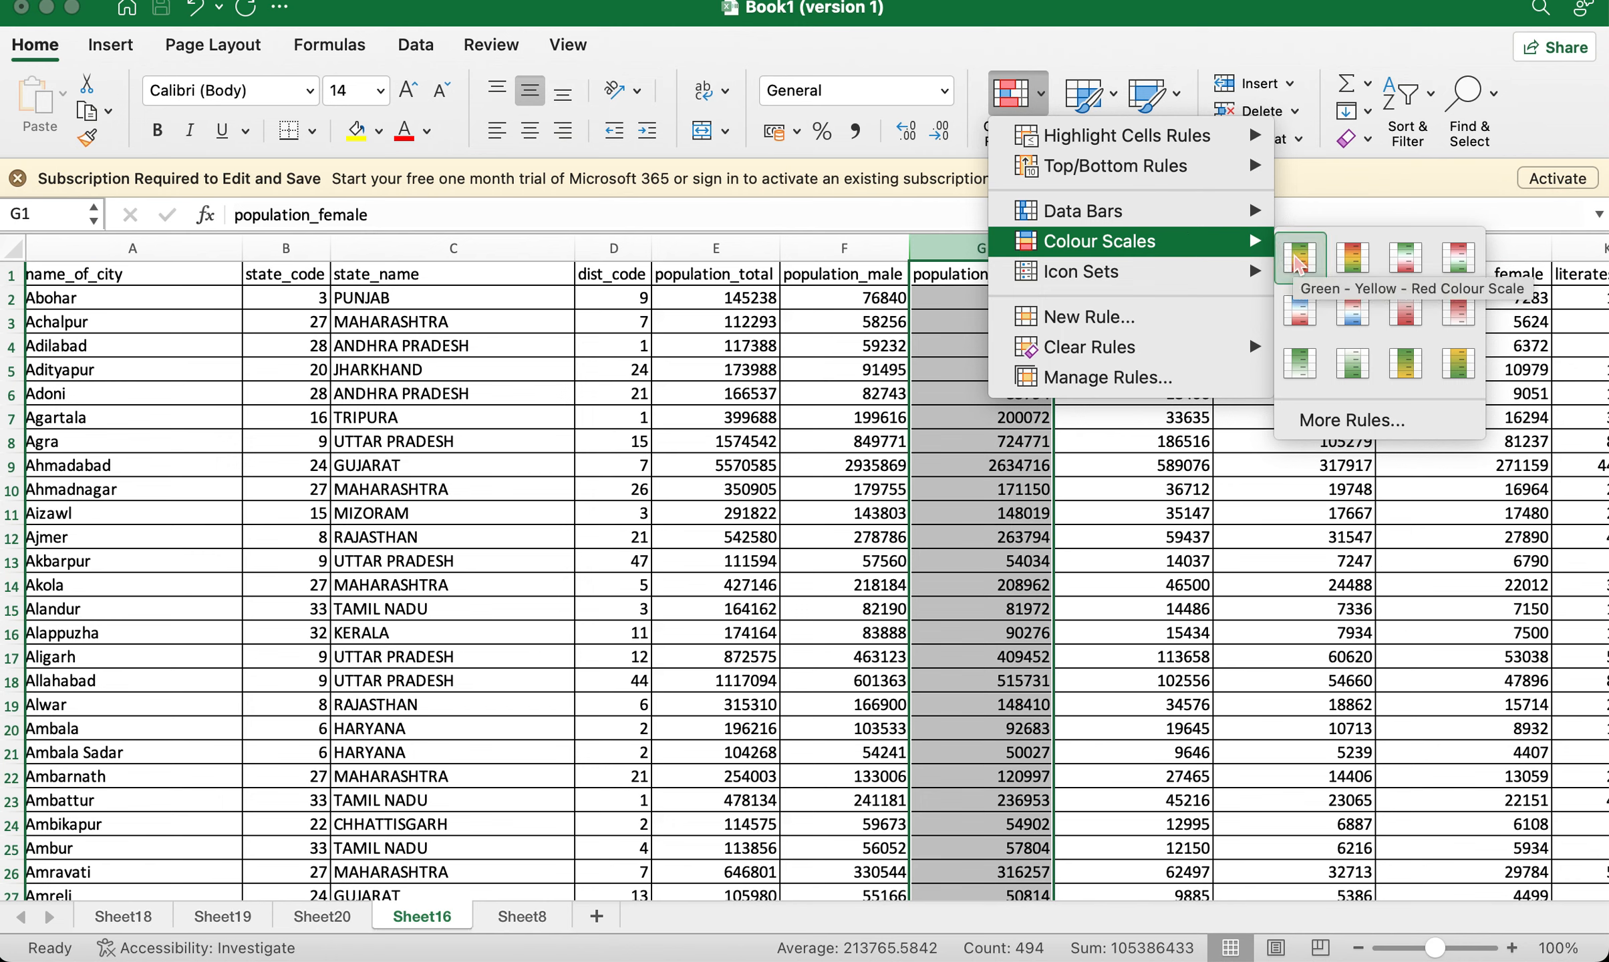
click(1296, 264)
click(1018, 409)
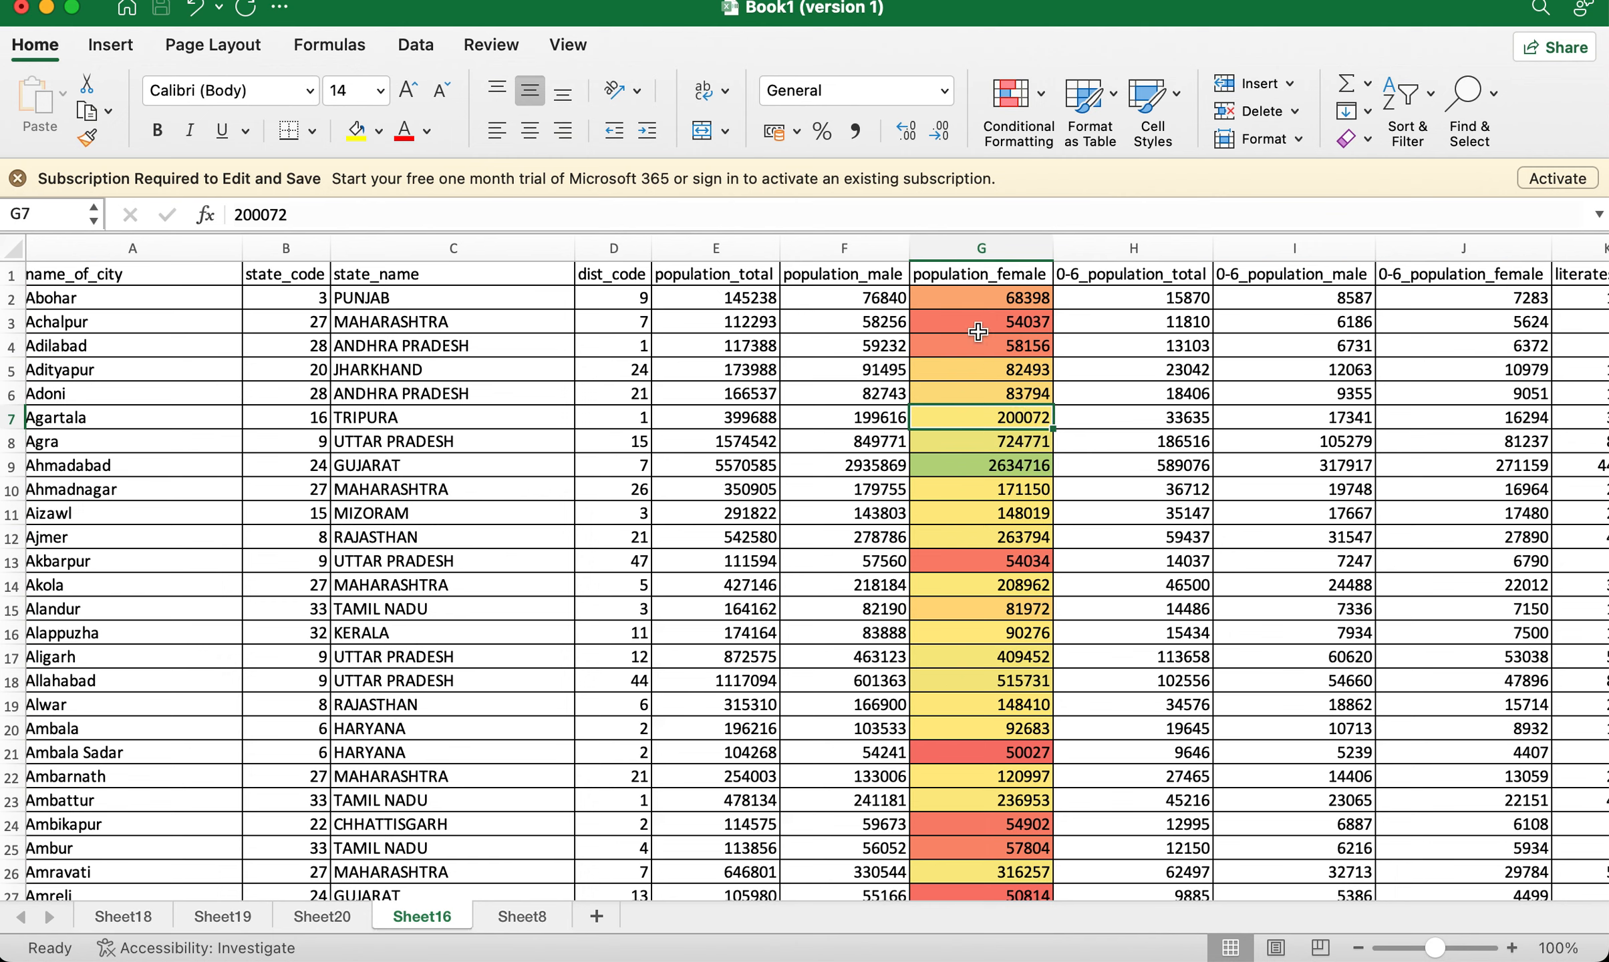
Sort the sheet by the population_female column from smallest to largest, expanding the selection to the adjoining data.
click(977, 247)
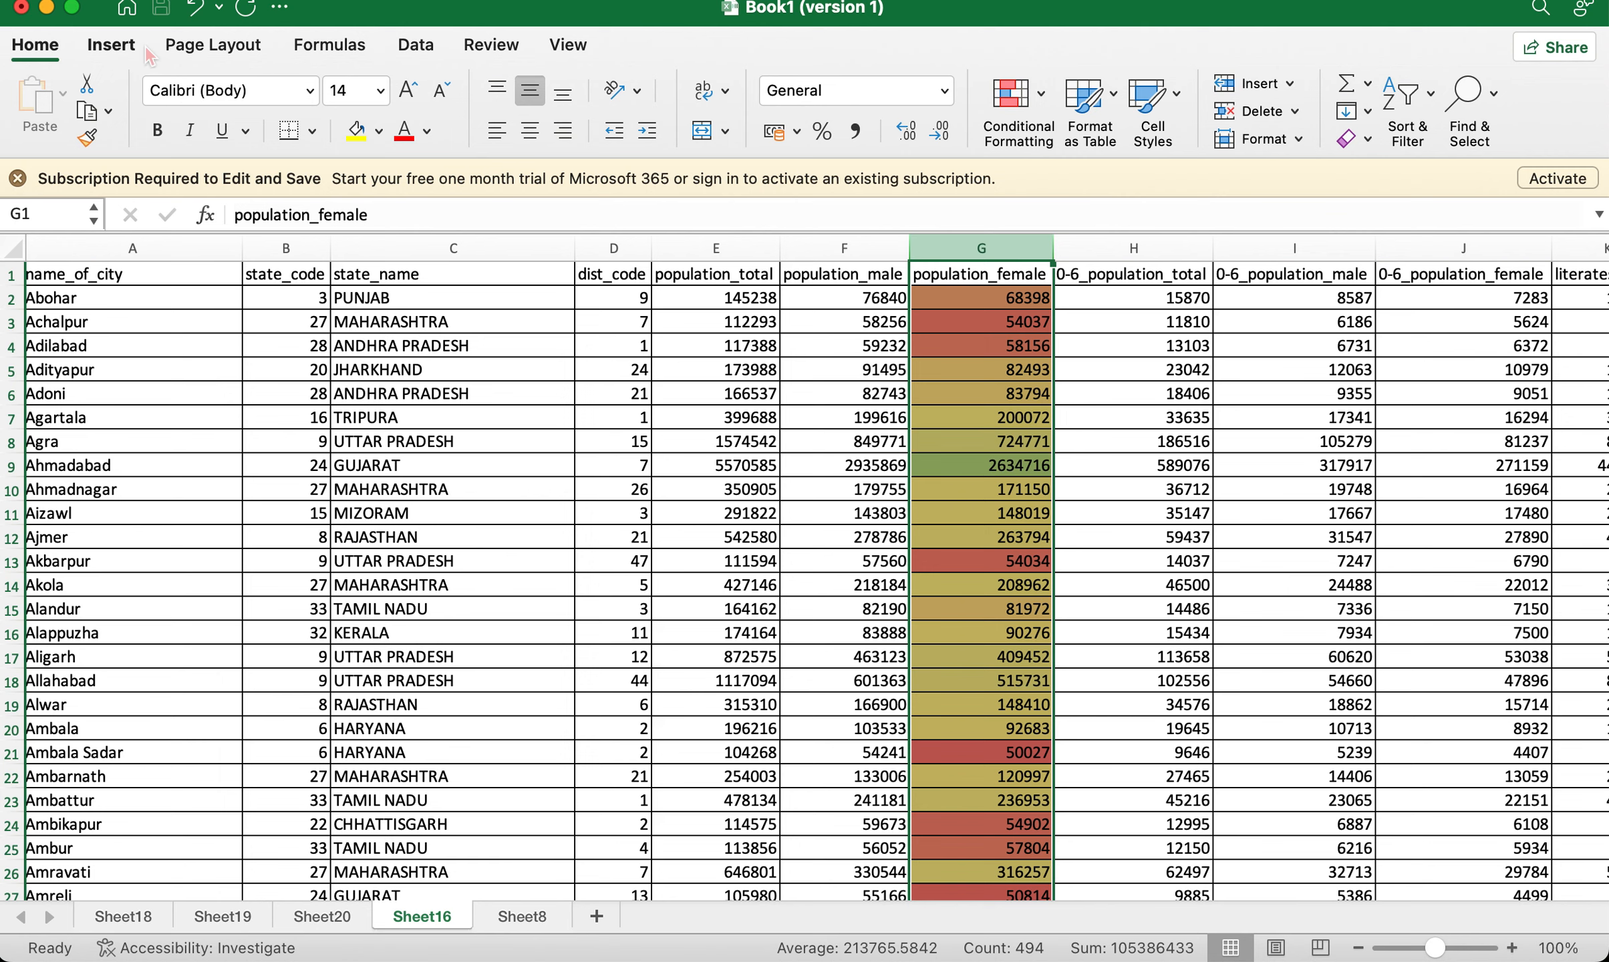
click(1400, 101)
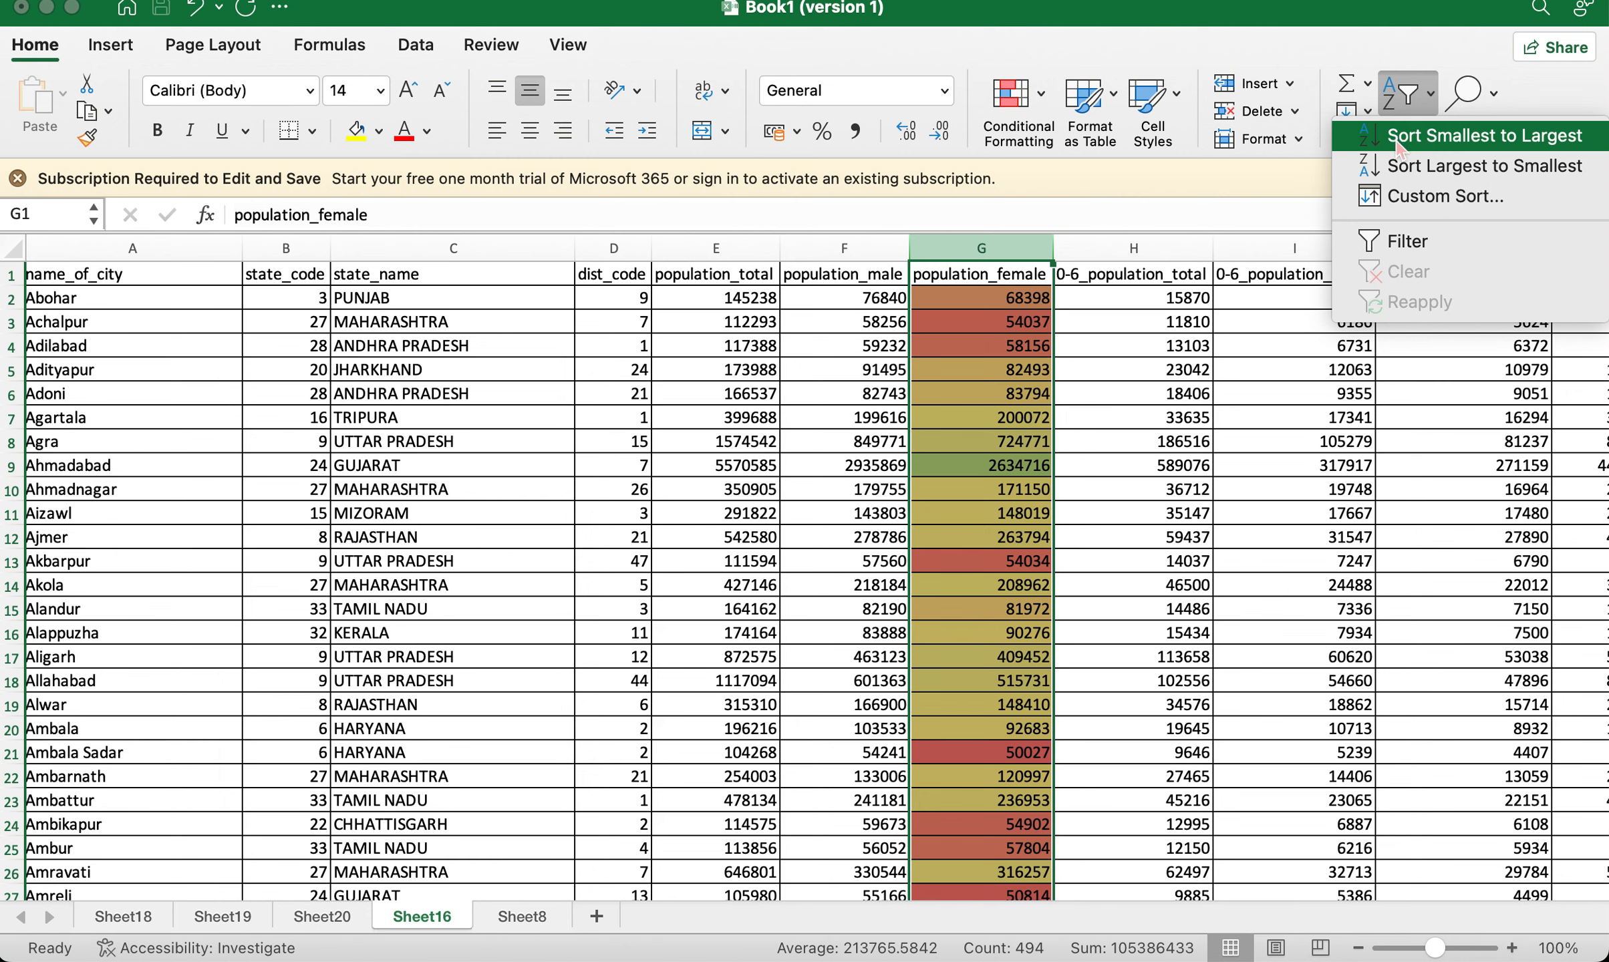
click(1400, 137)
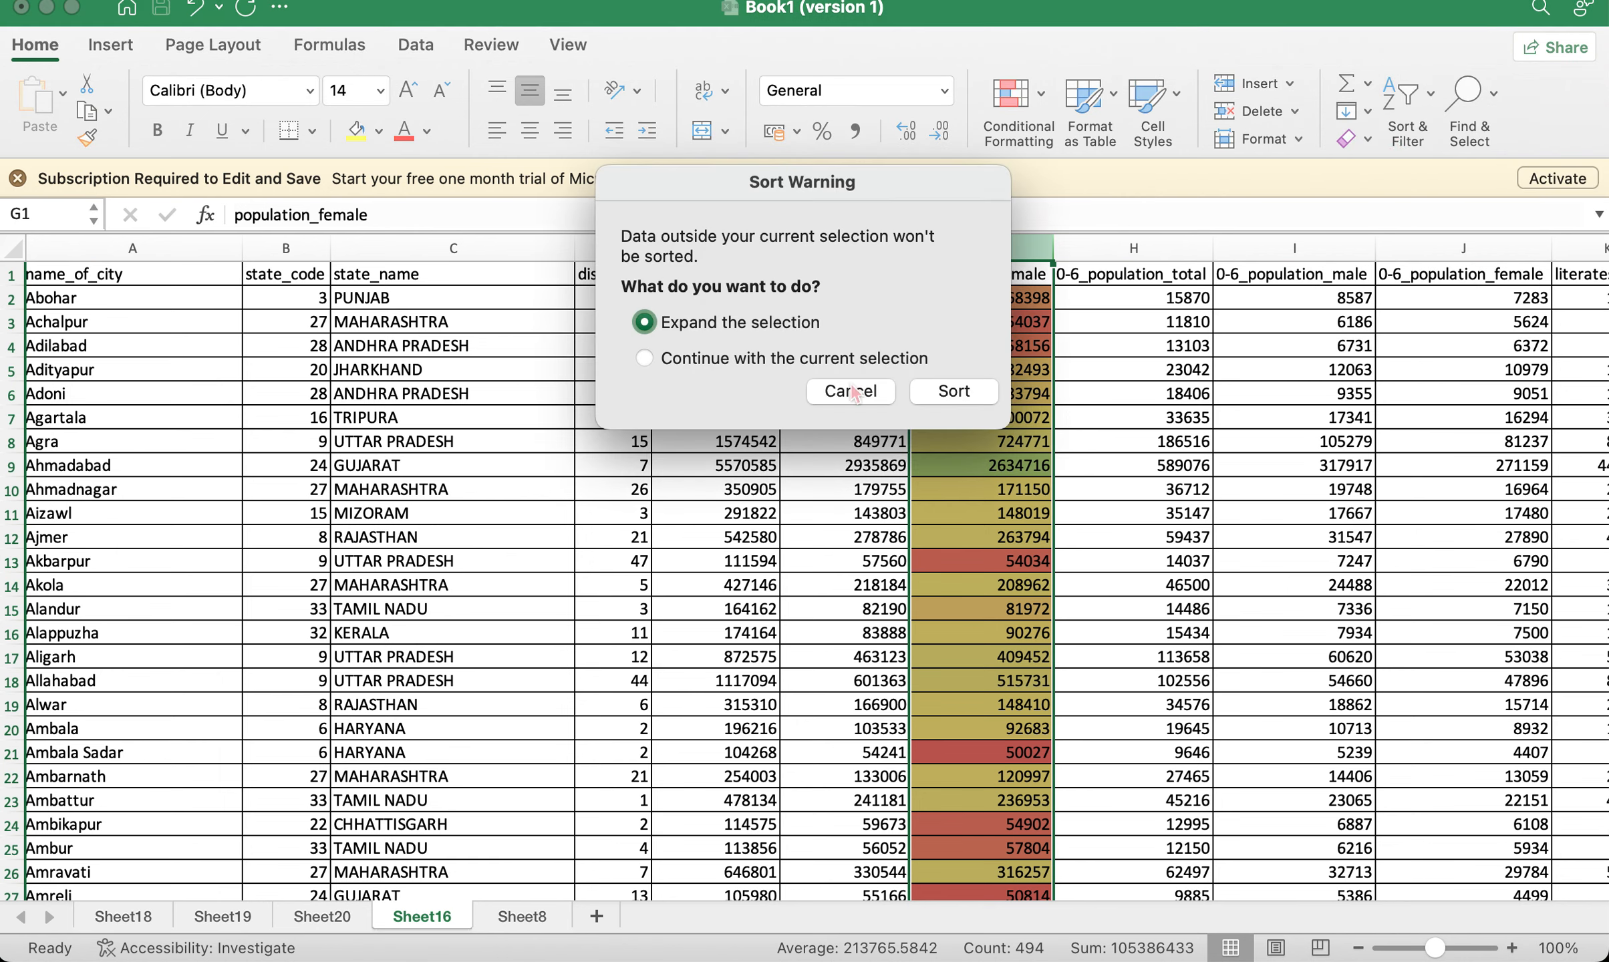
click(951, 393)
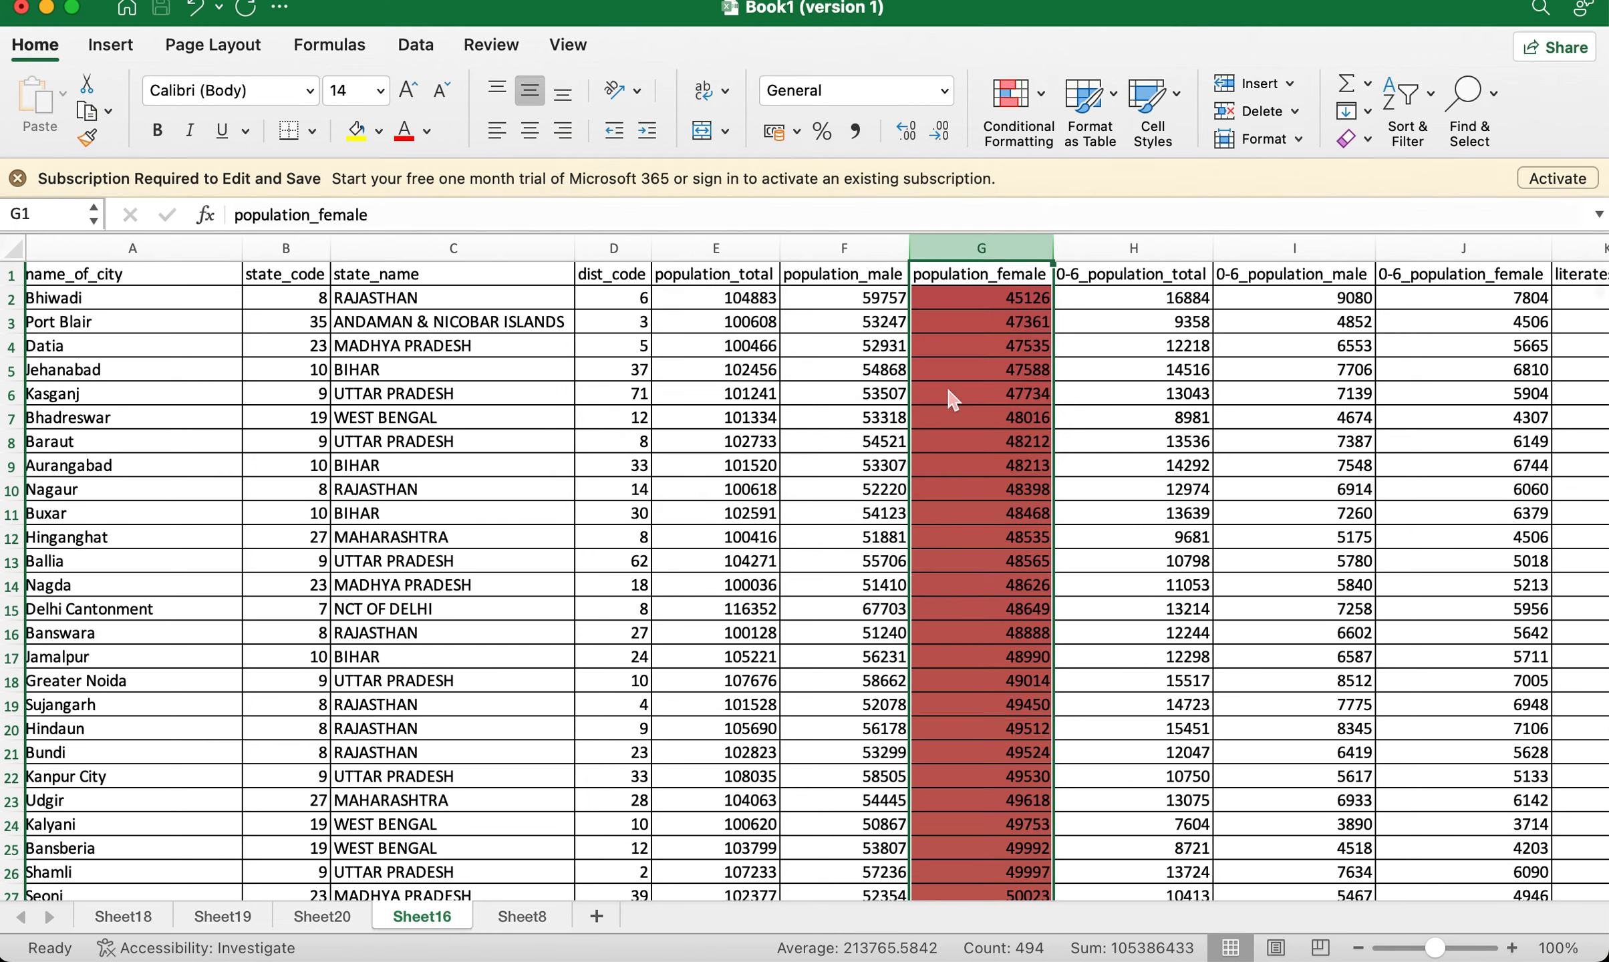
click(987, 472)
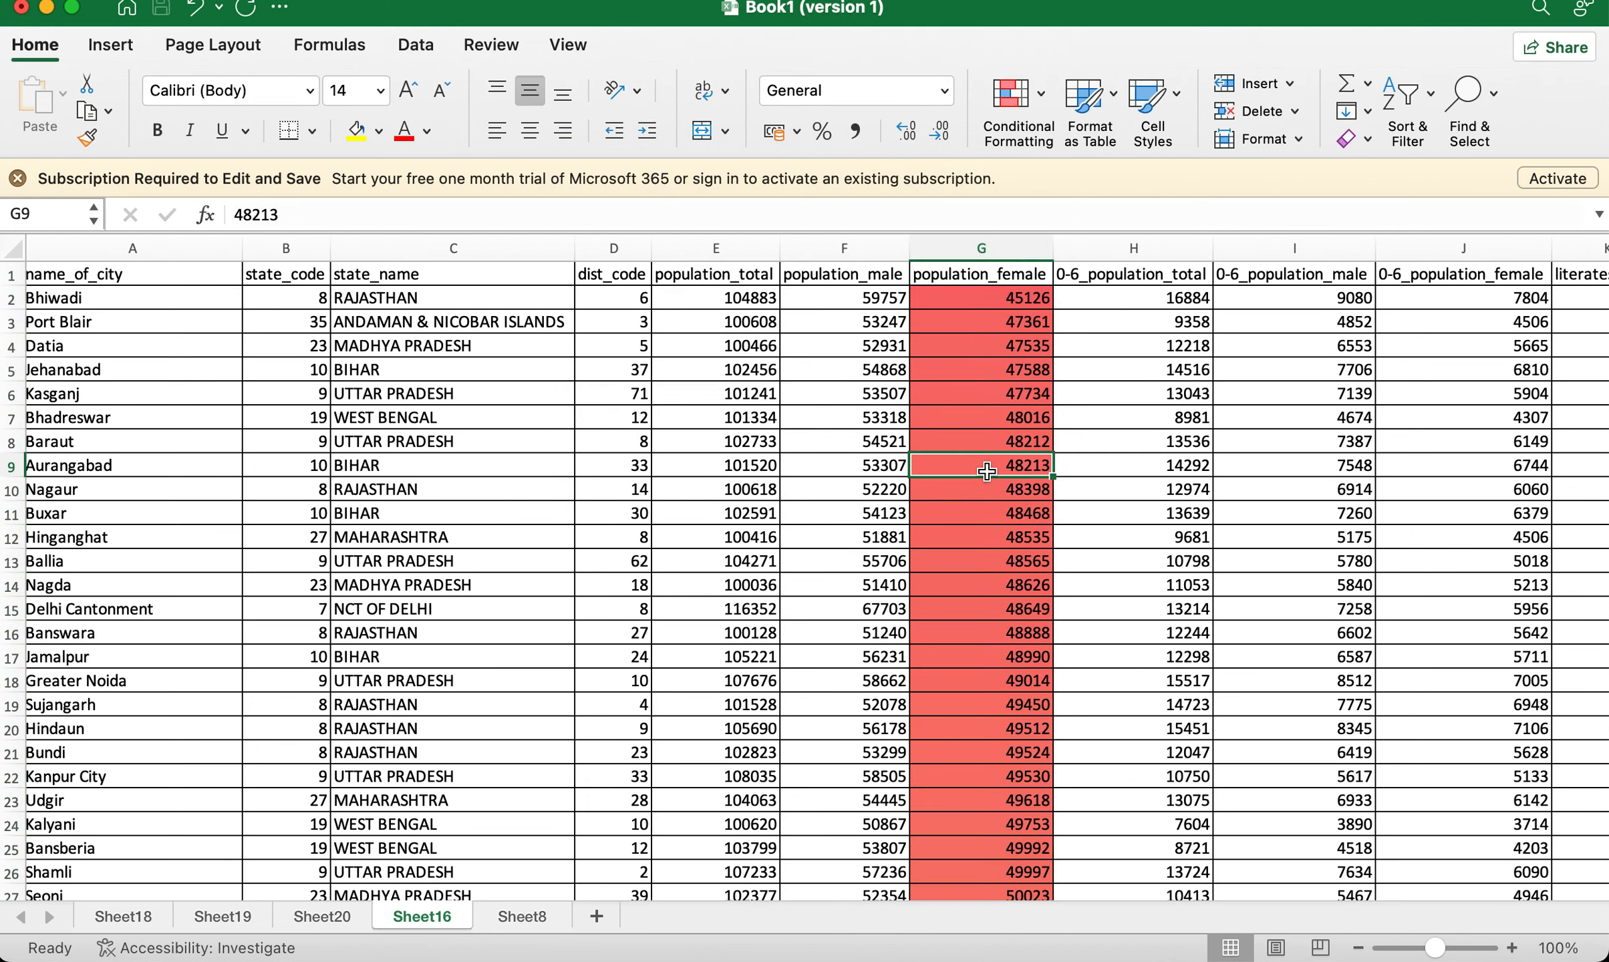
Examine how the colour scale shades the sorted population_female values from the first city down to the last.
drag(1001, 304, 993, 775)
scroll(993, 775, down, 15)
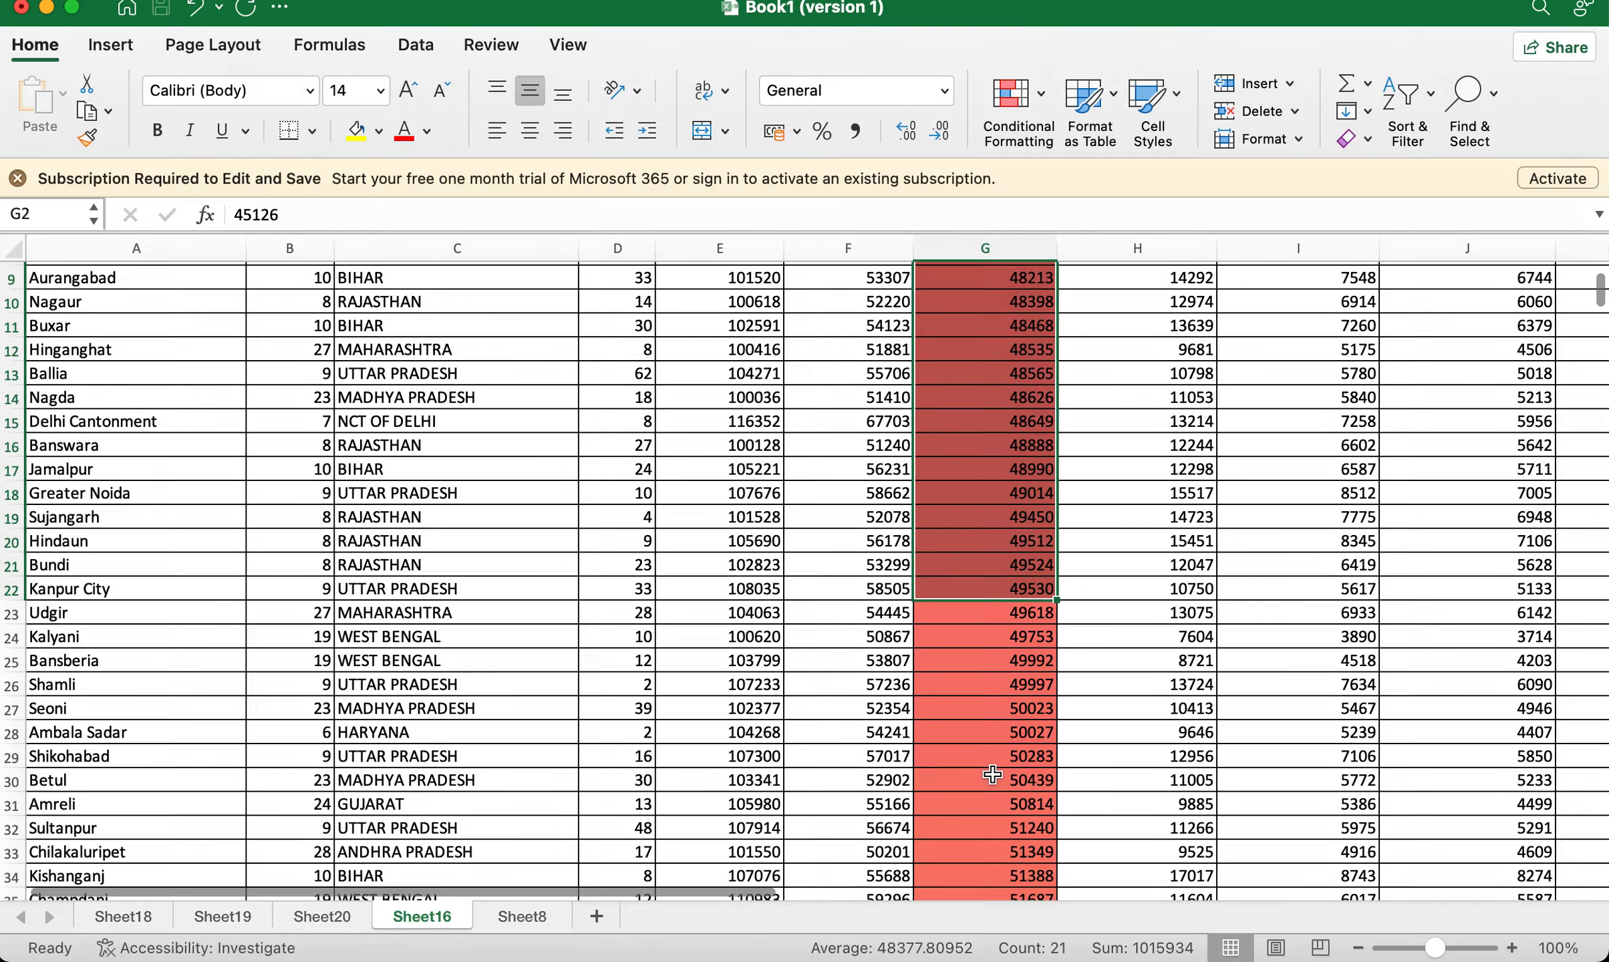
scroll(992, 775, down, 12)
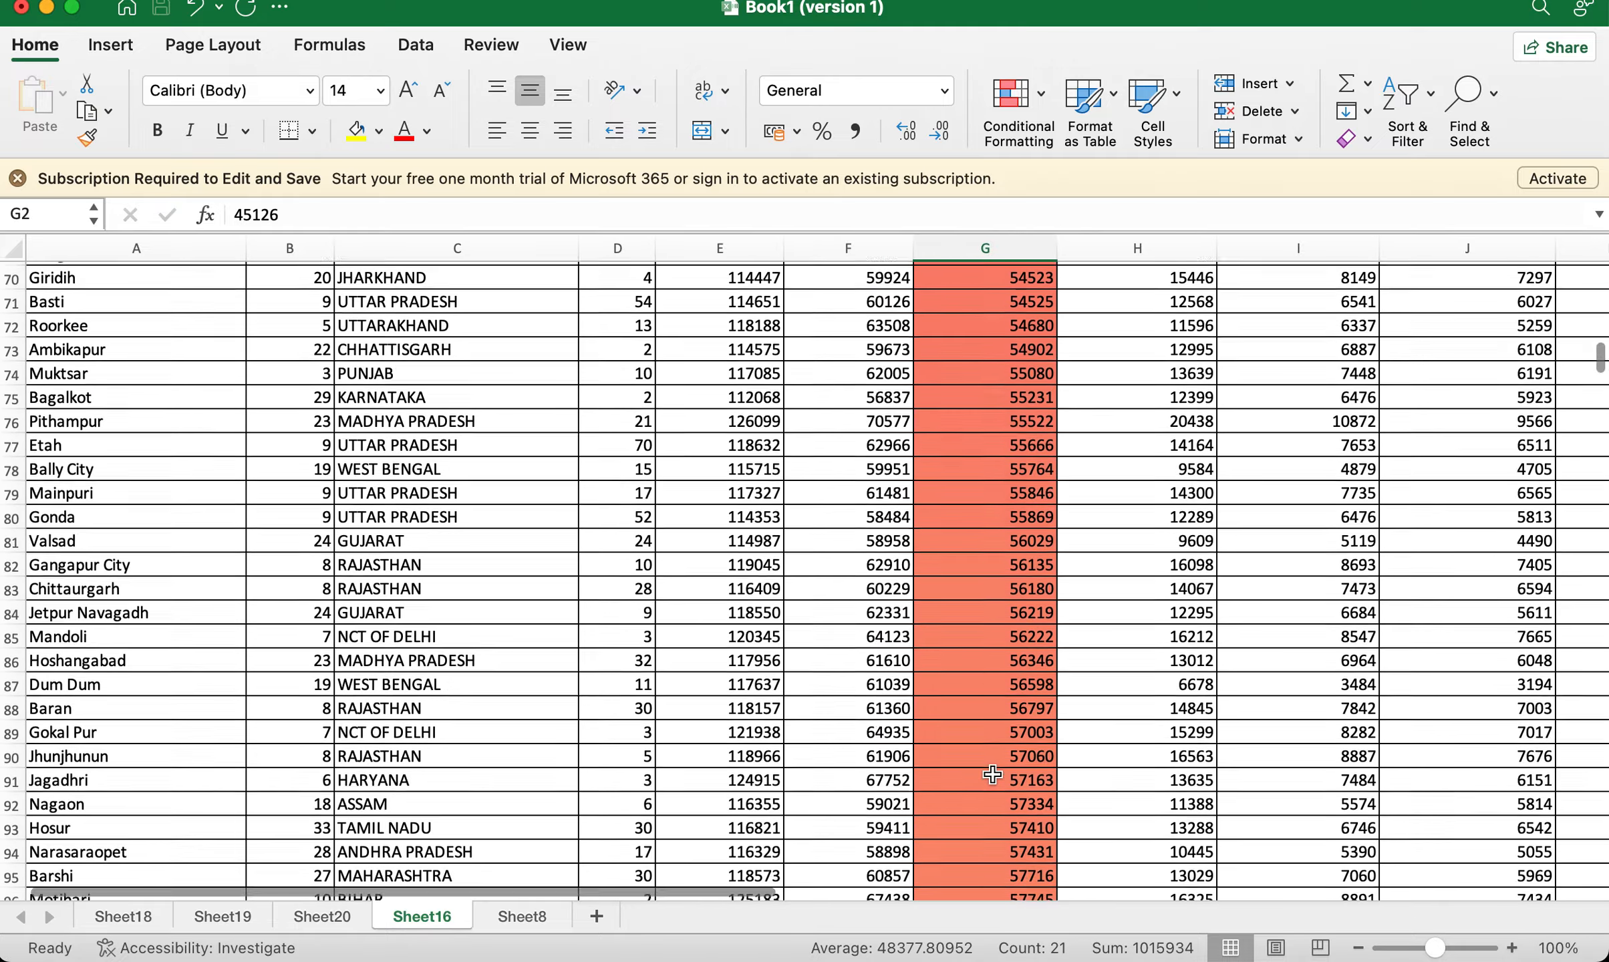
scroll(992, 775, down, 18)
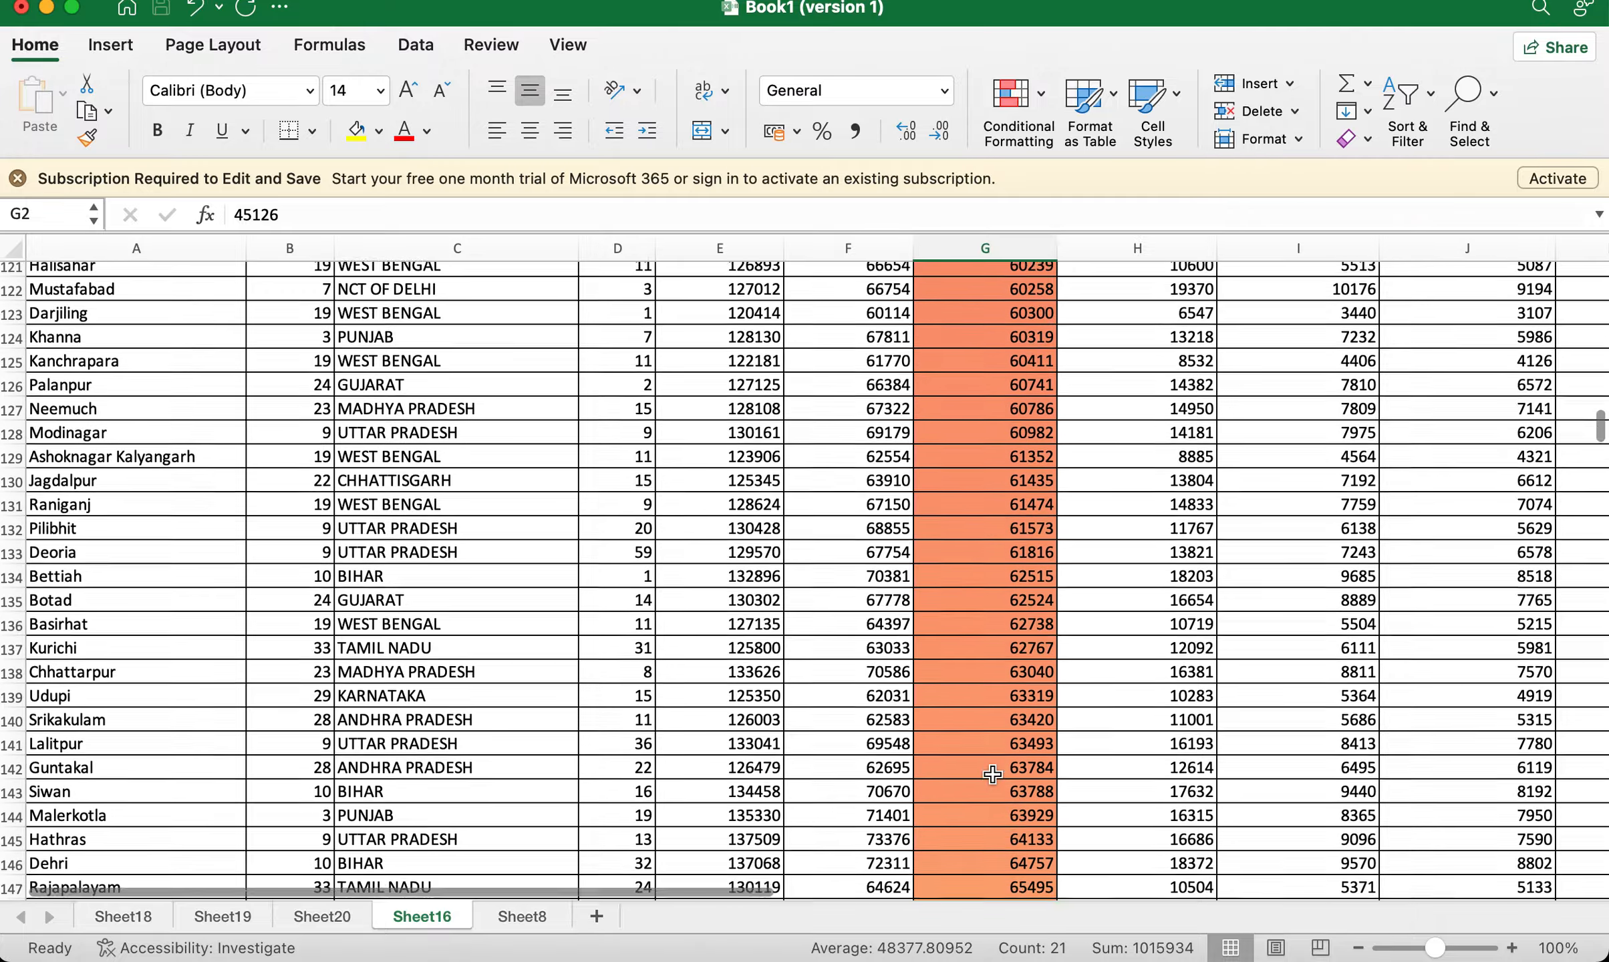
scroll(993, 775, down, 20)
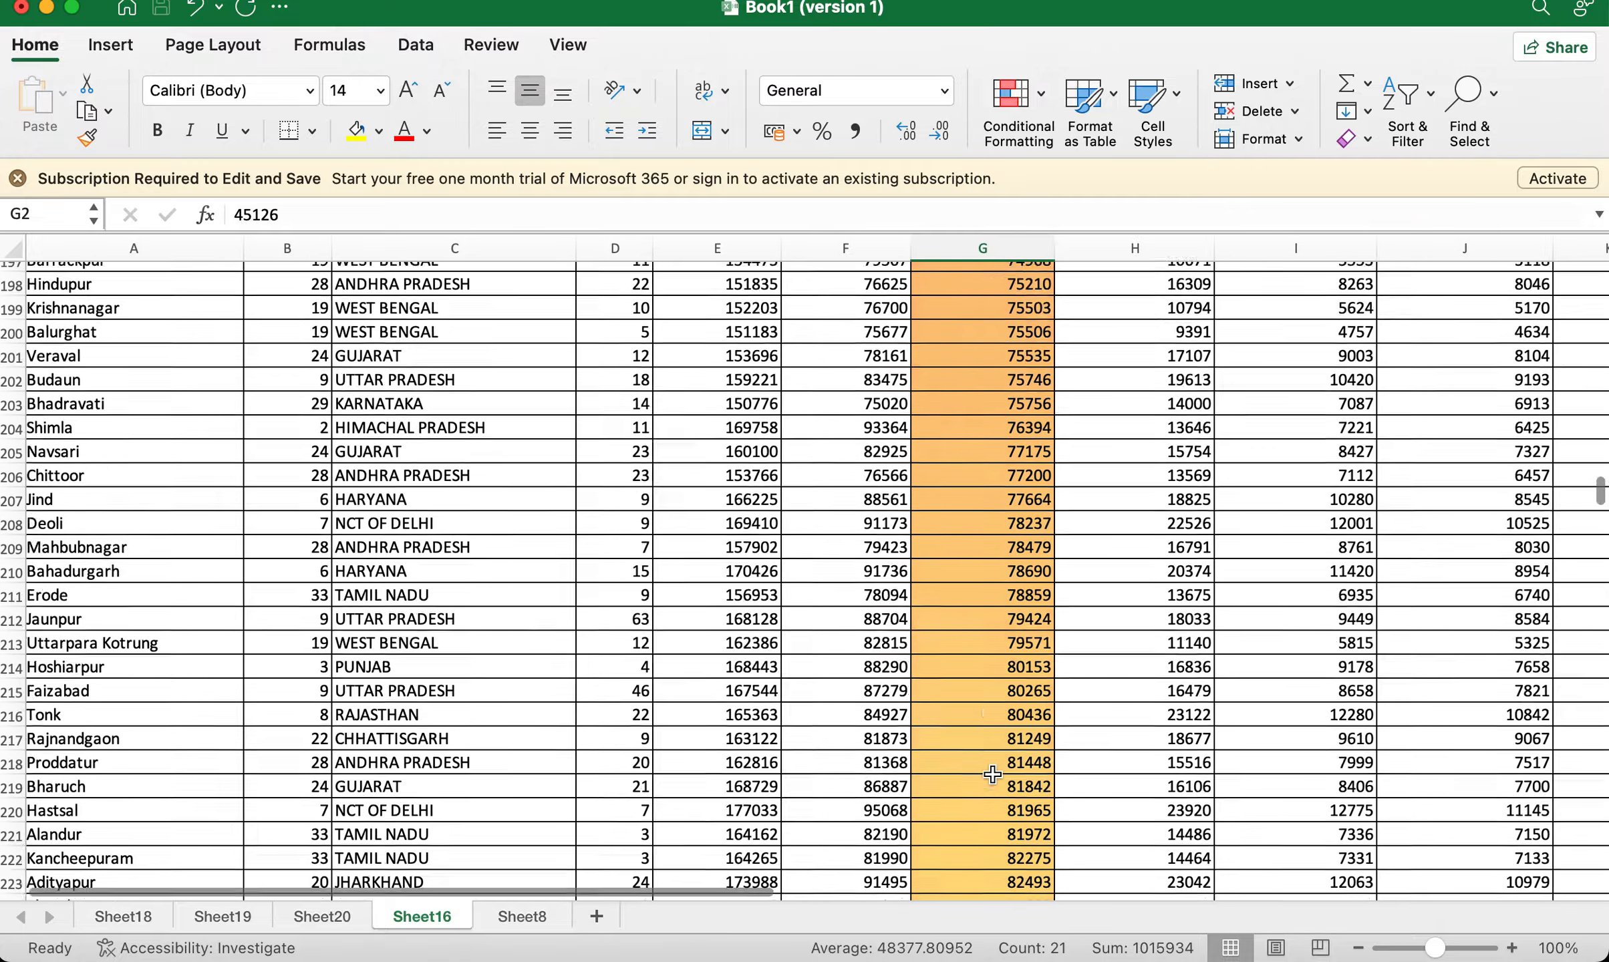
scroll(992, 775, down, 20)
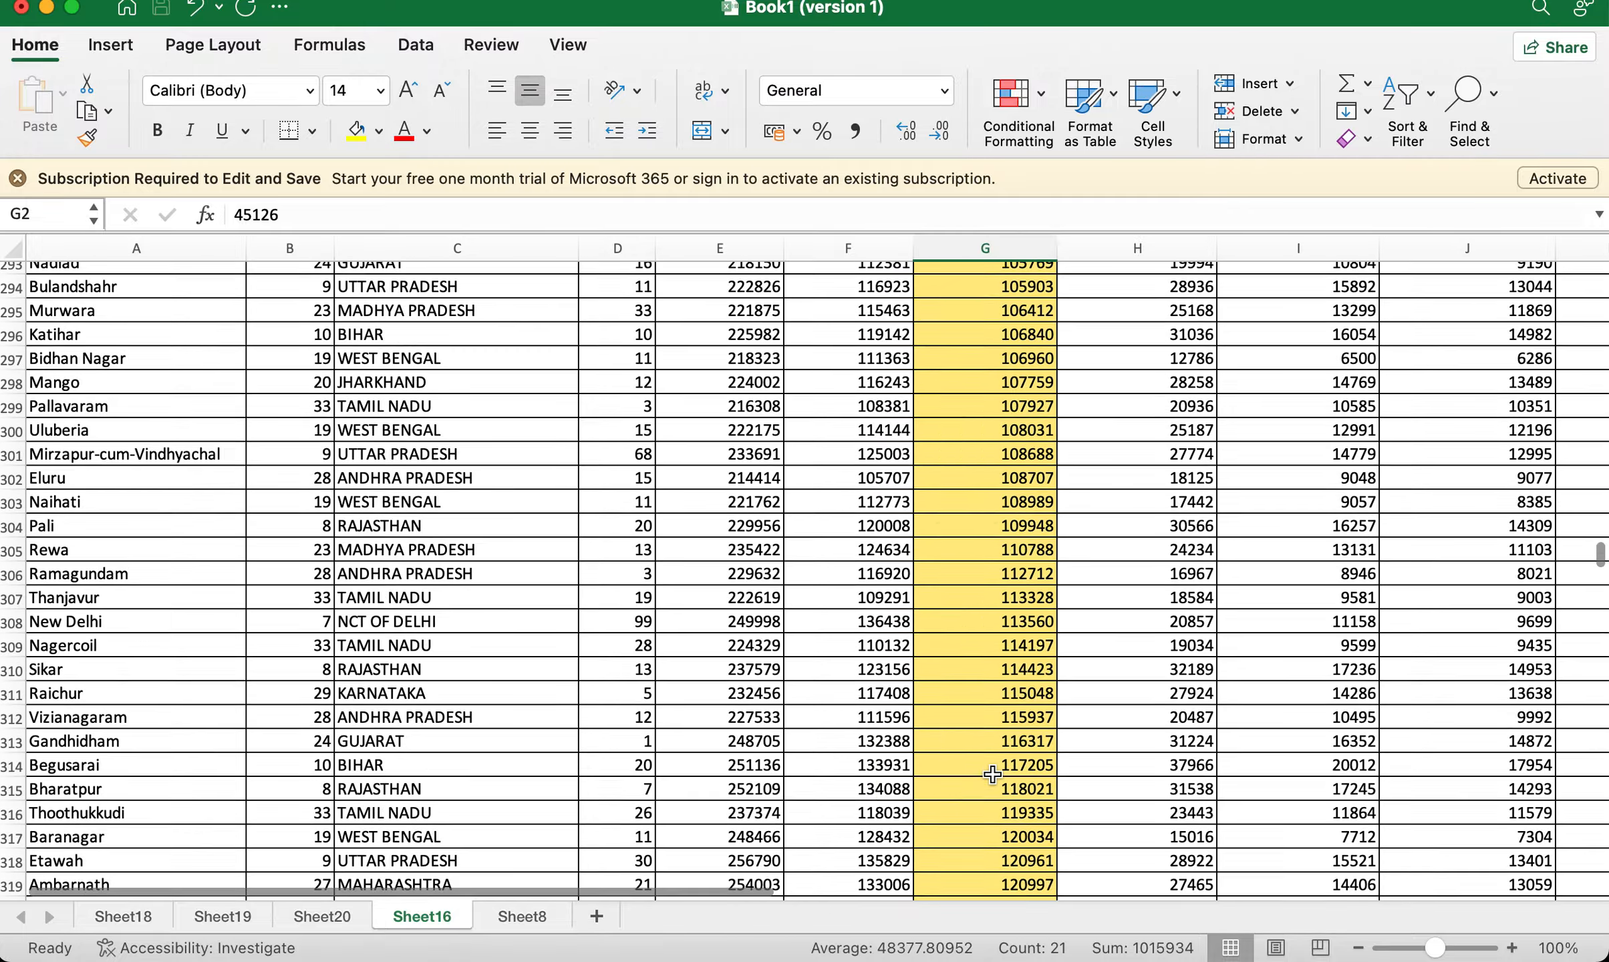
scroll(992, 775, down, 20)
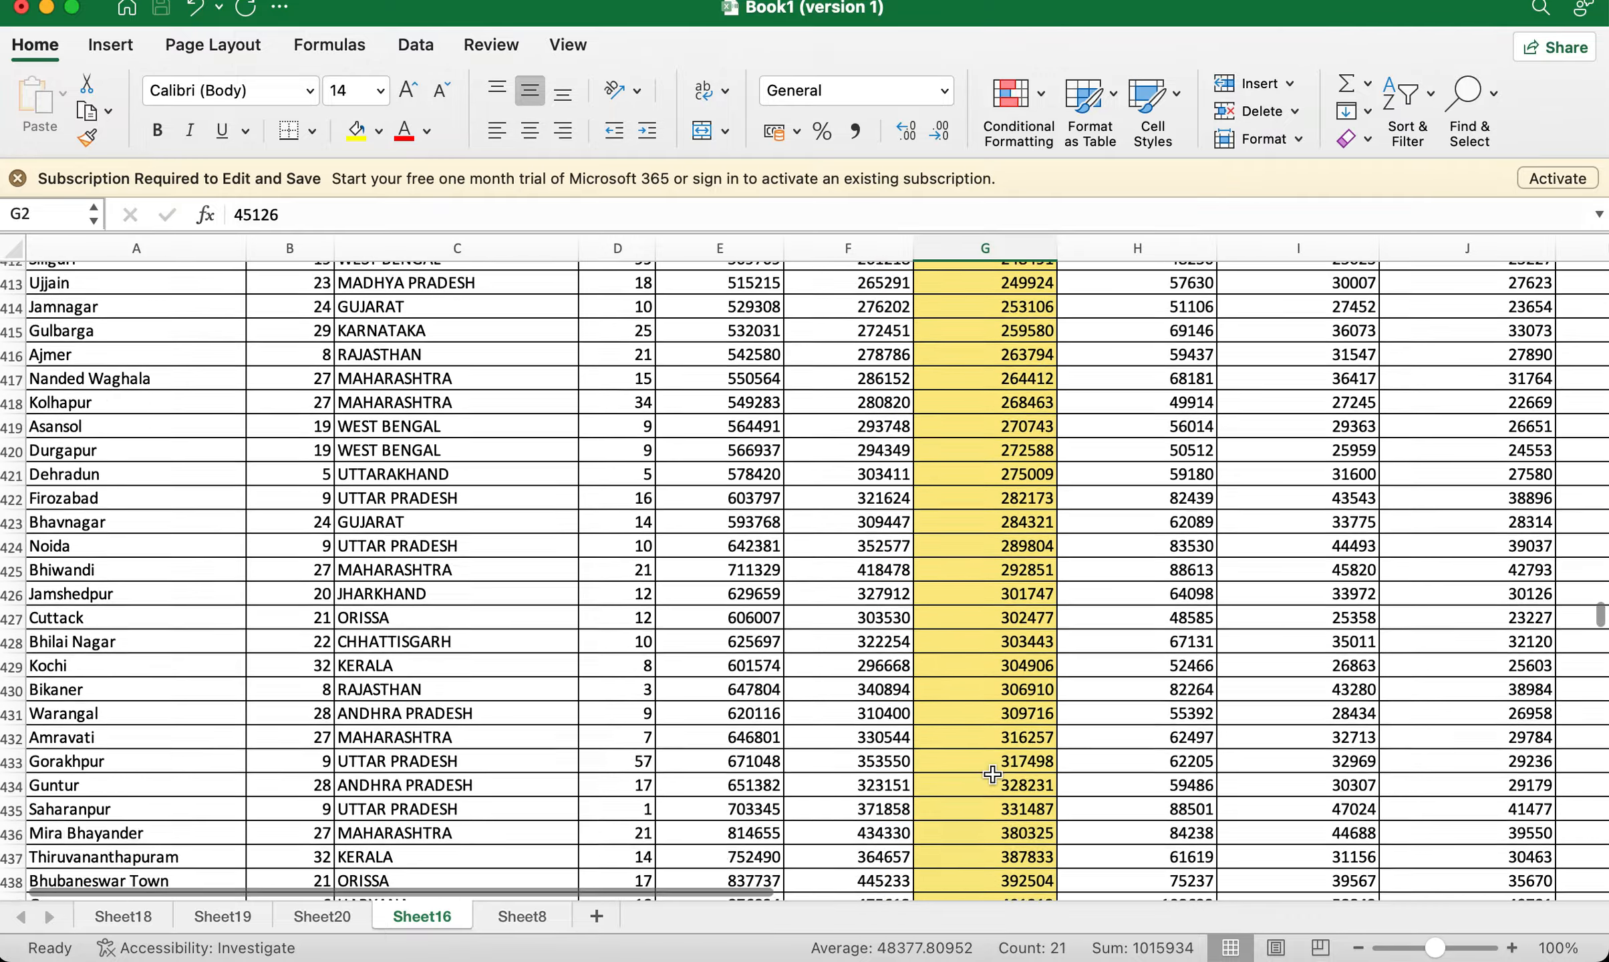
scroll(992, 775, up, 2)
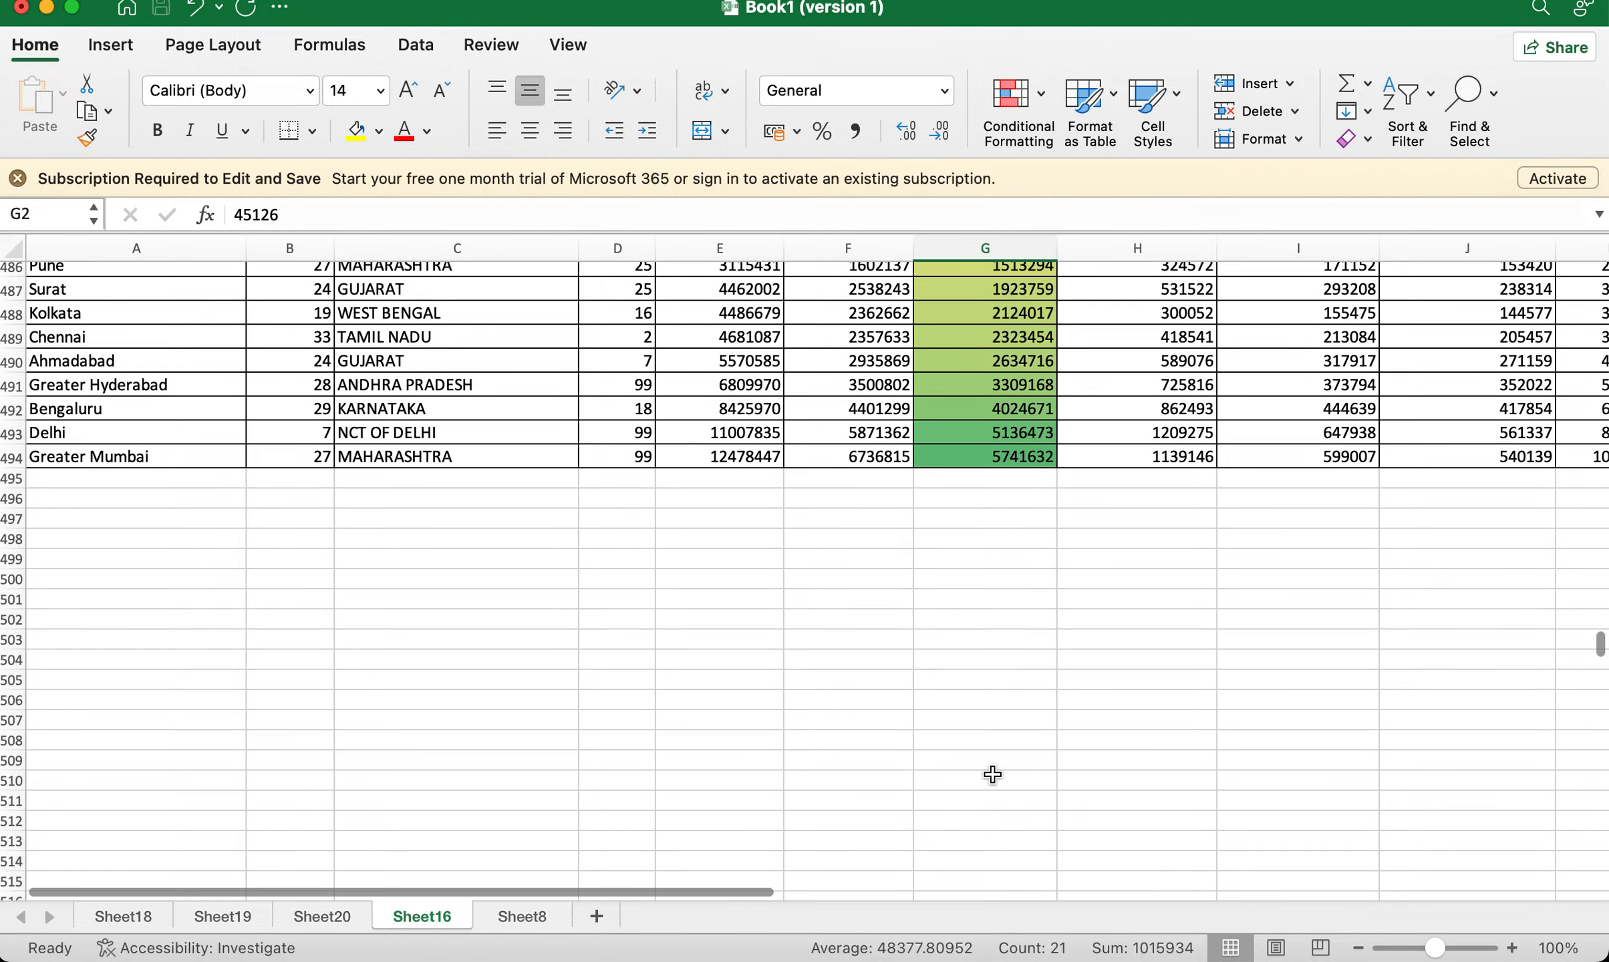
scroll(996, 441, up, 20)
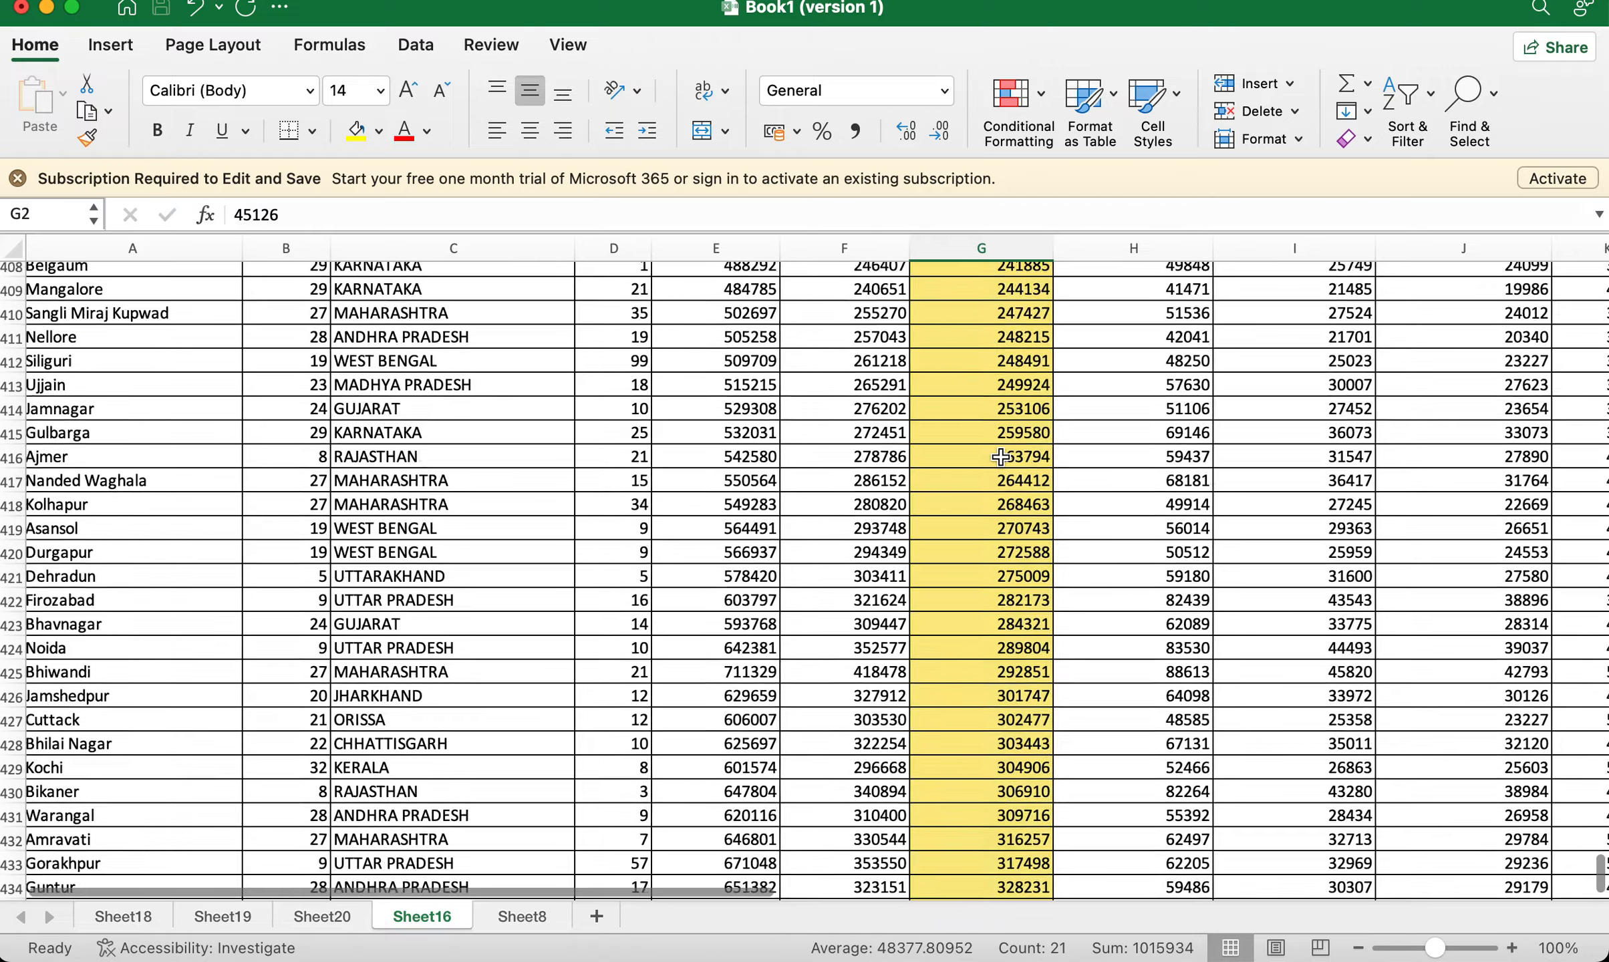
scroll(1000, 458, up, 20)
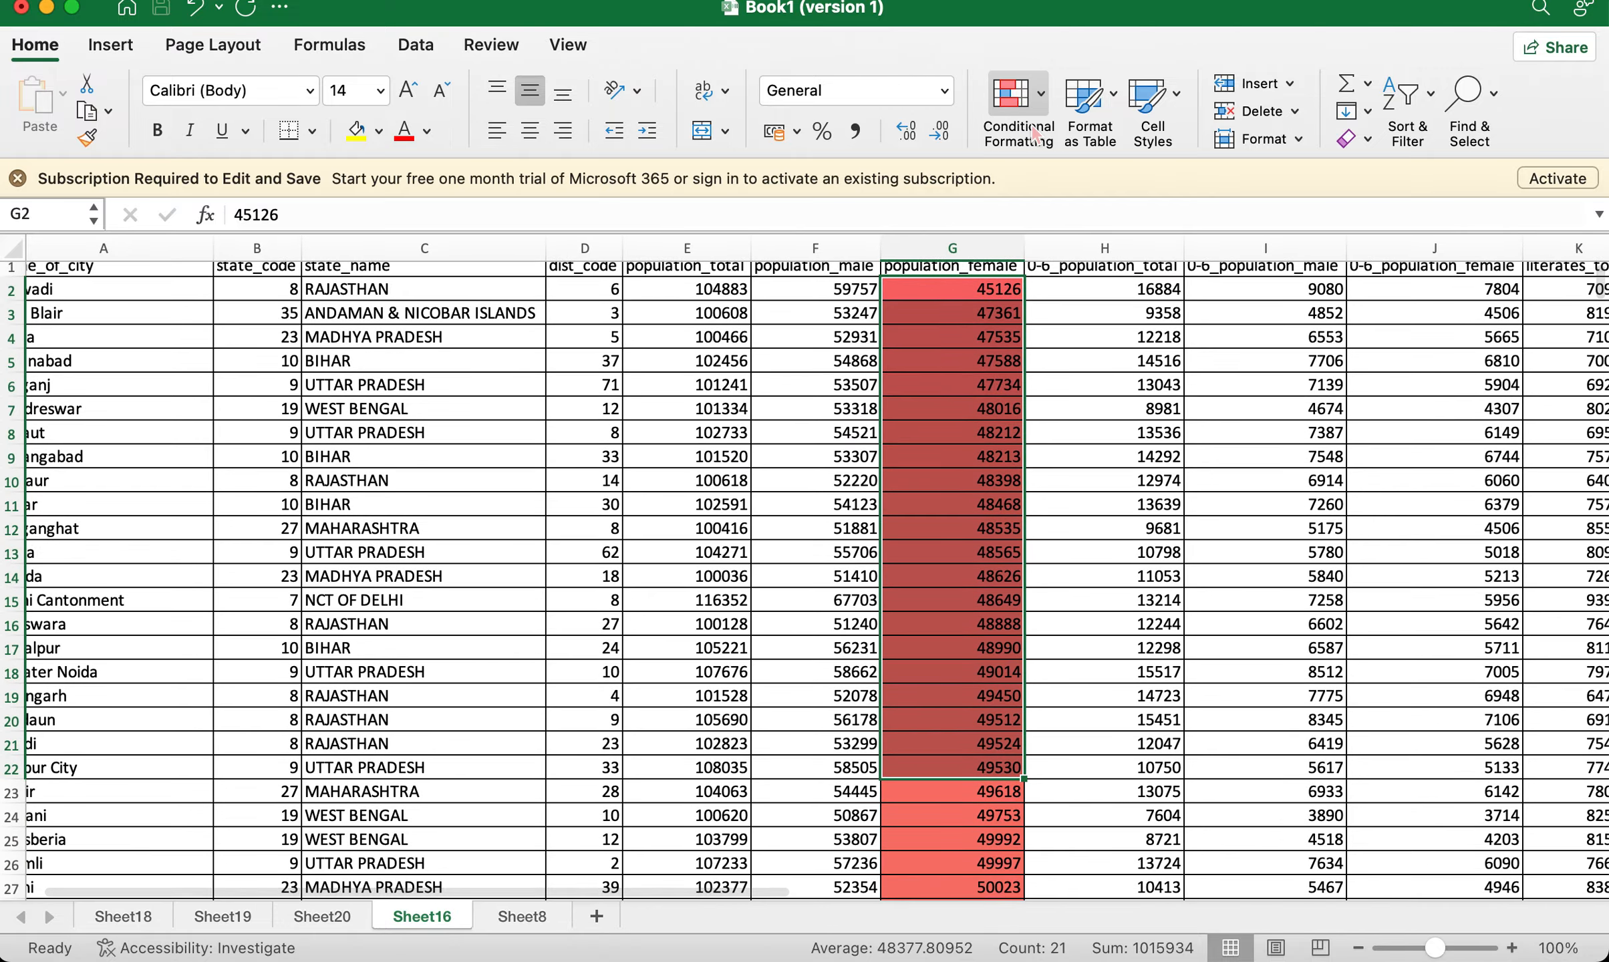
Review the conditional formatting rules of the current selection in the rules manager and leave them unchanged.
click(1014, 141)
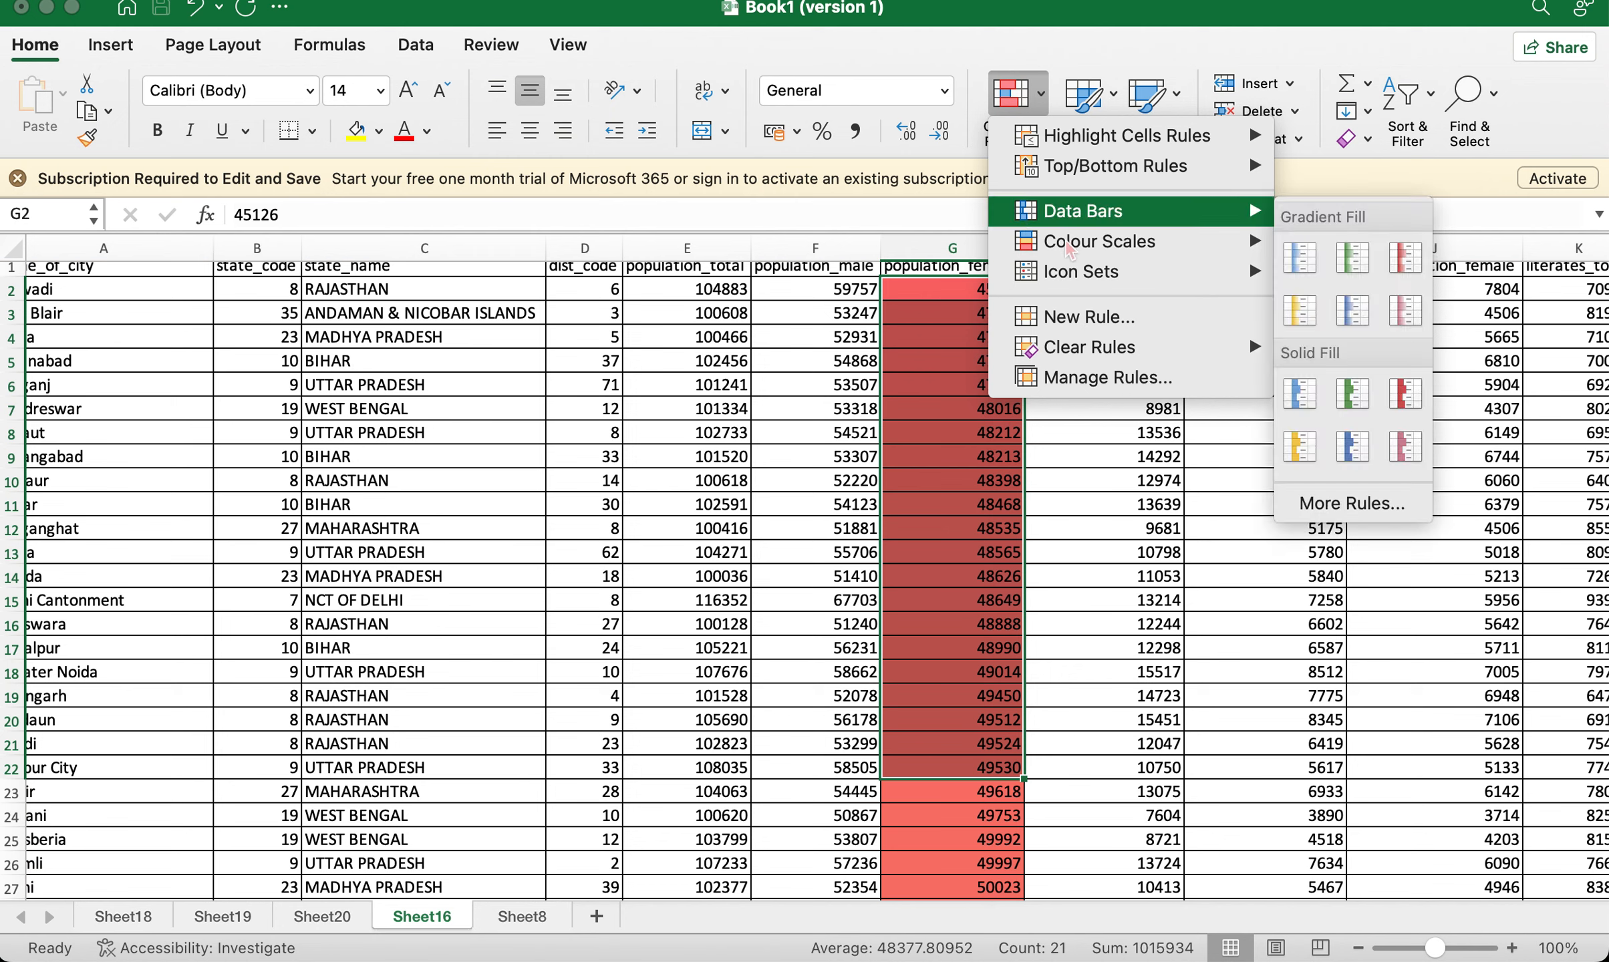
mouse_move(1088, 247)
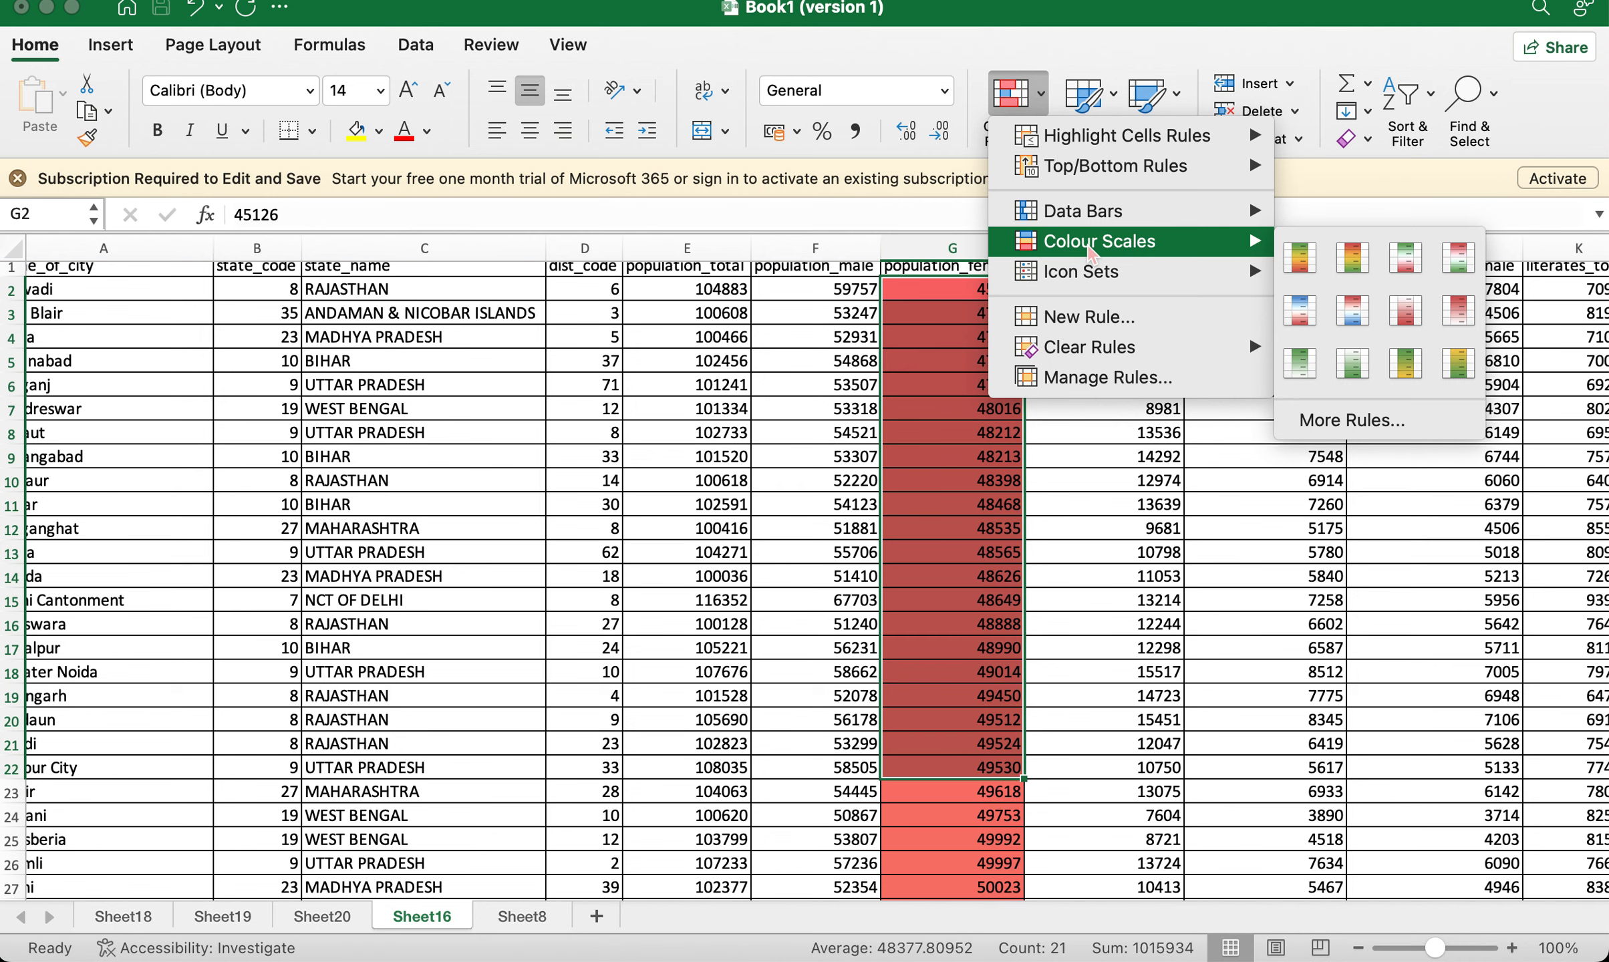
click(1062, 386)
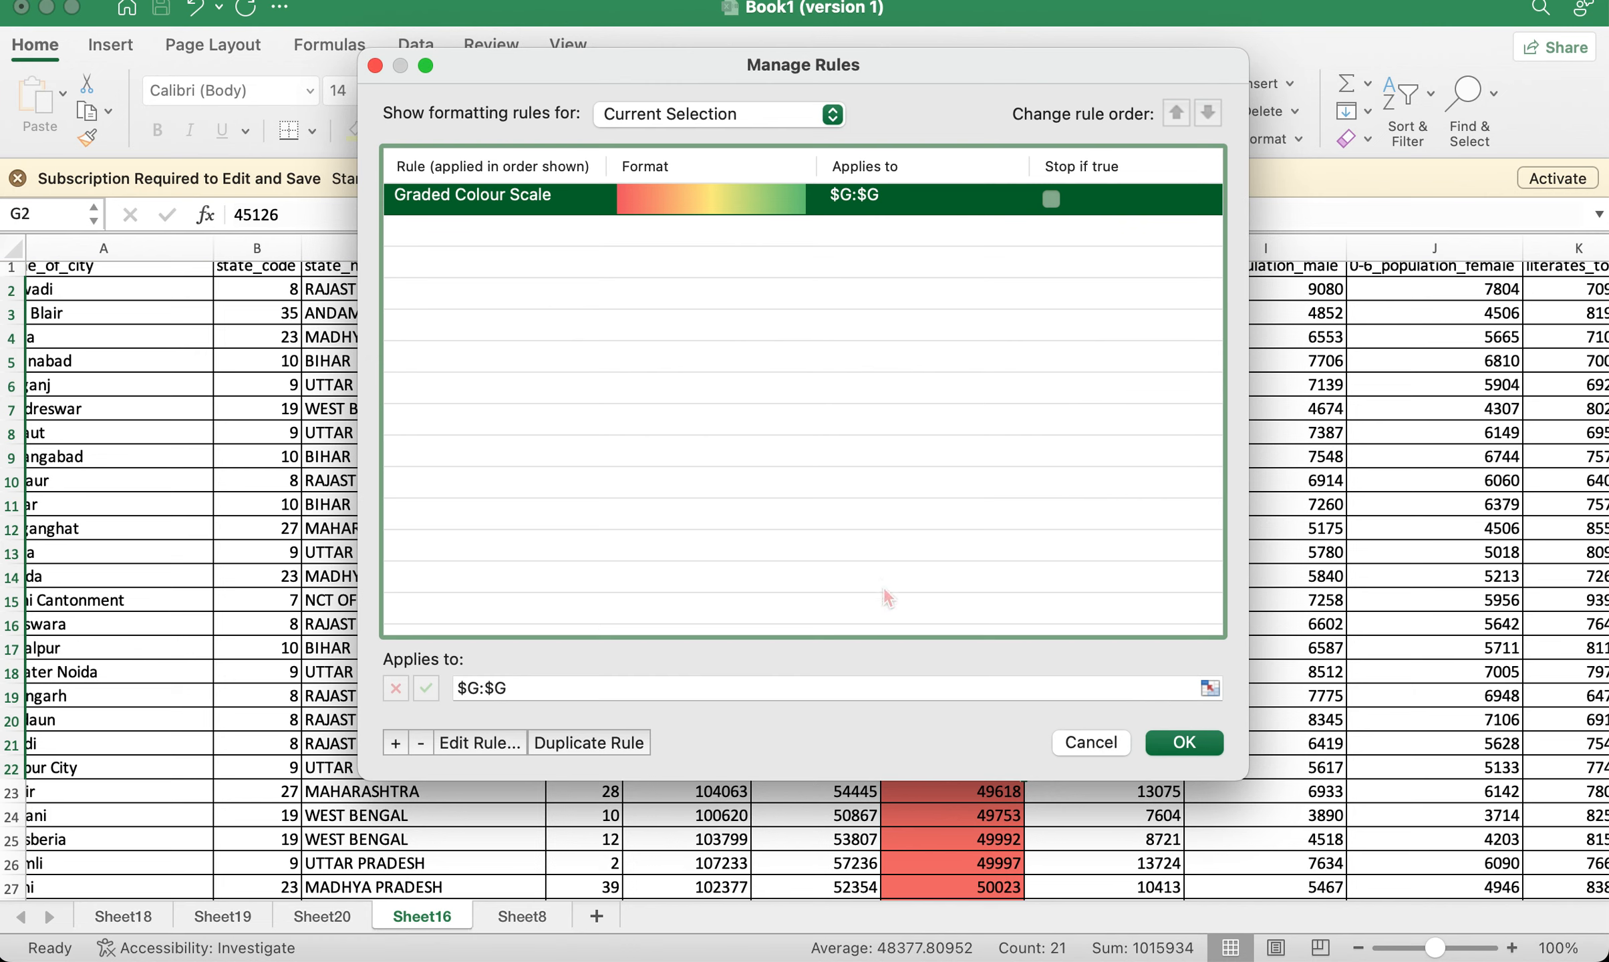
click(1074, 746)
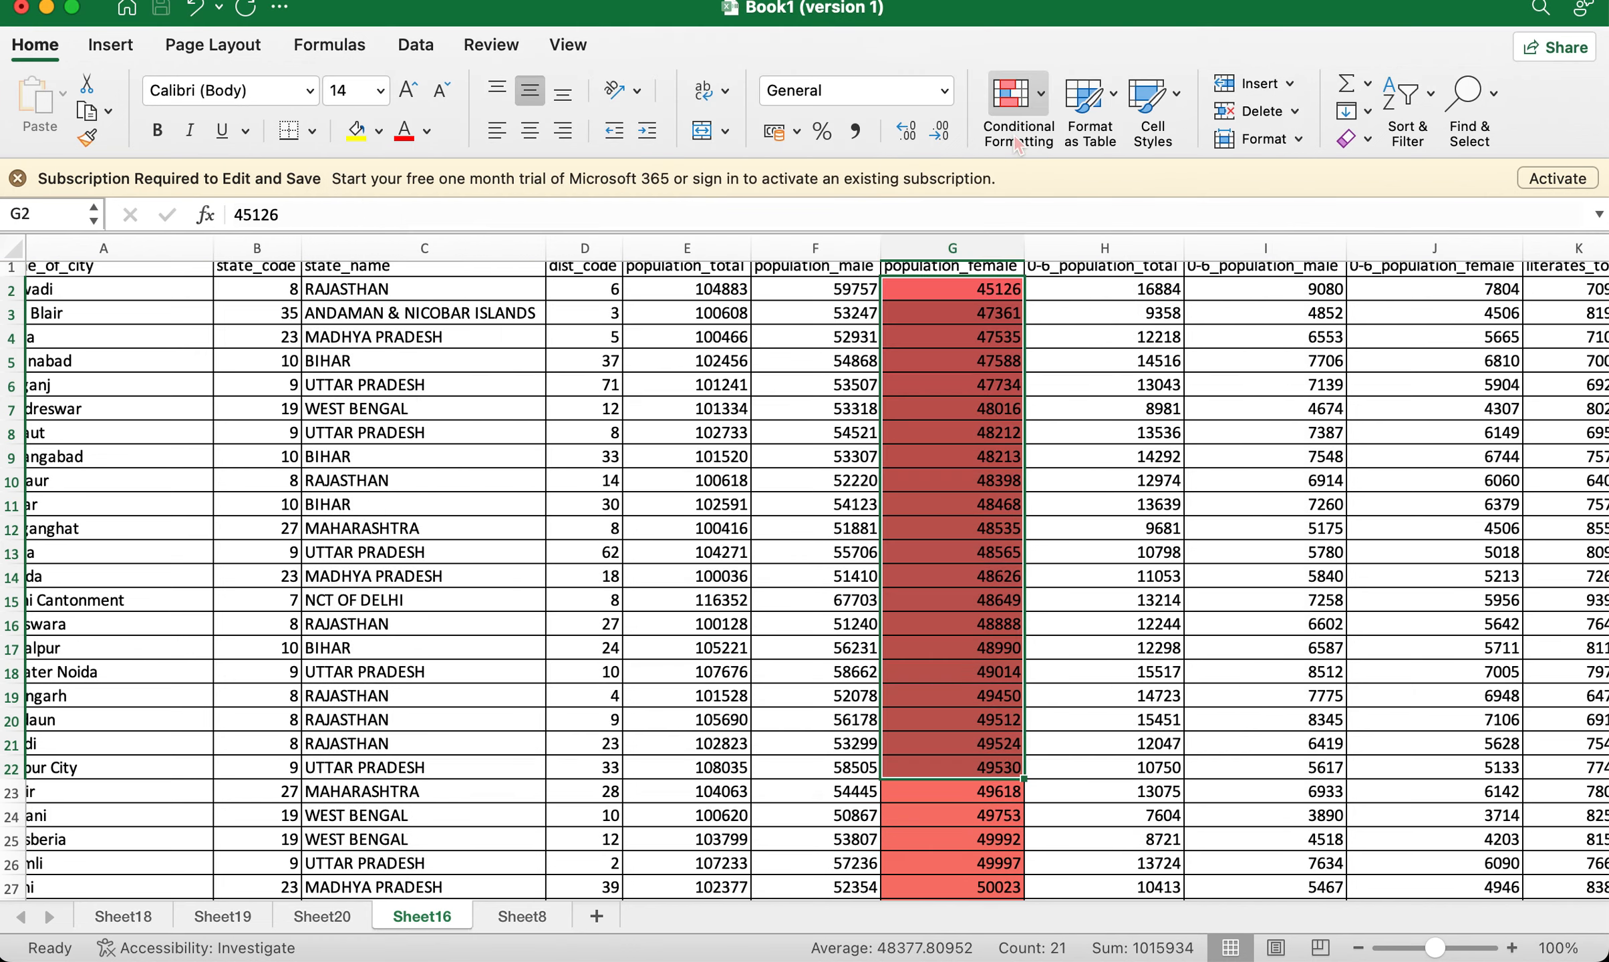
Clear the colour scale by removing all conditional formatting rules from the entire sheet.
click(1017, 144)
mouse_move(1206, 357)
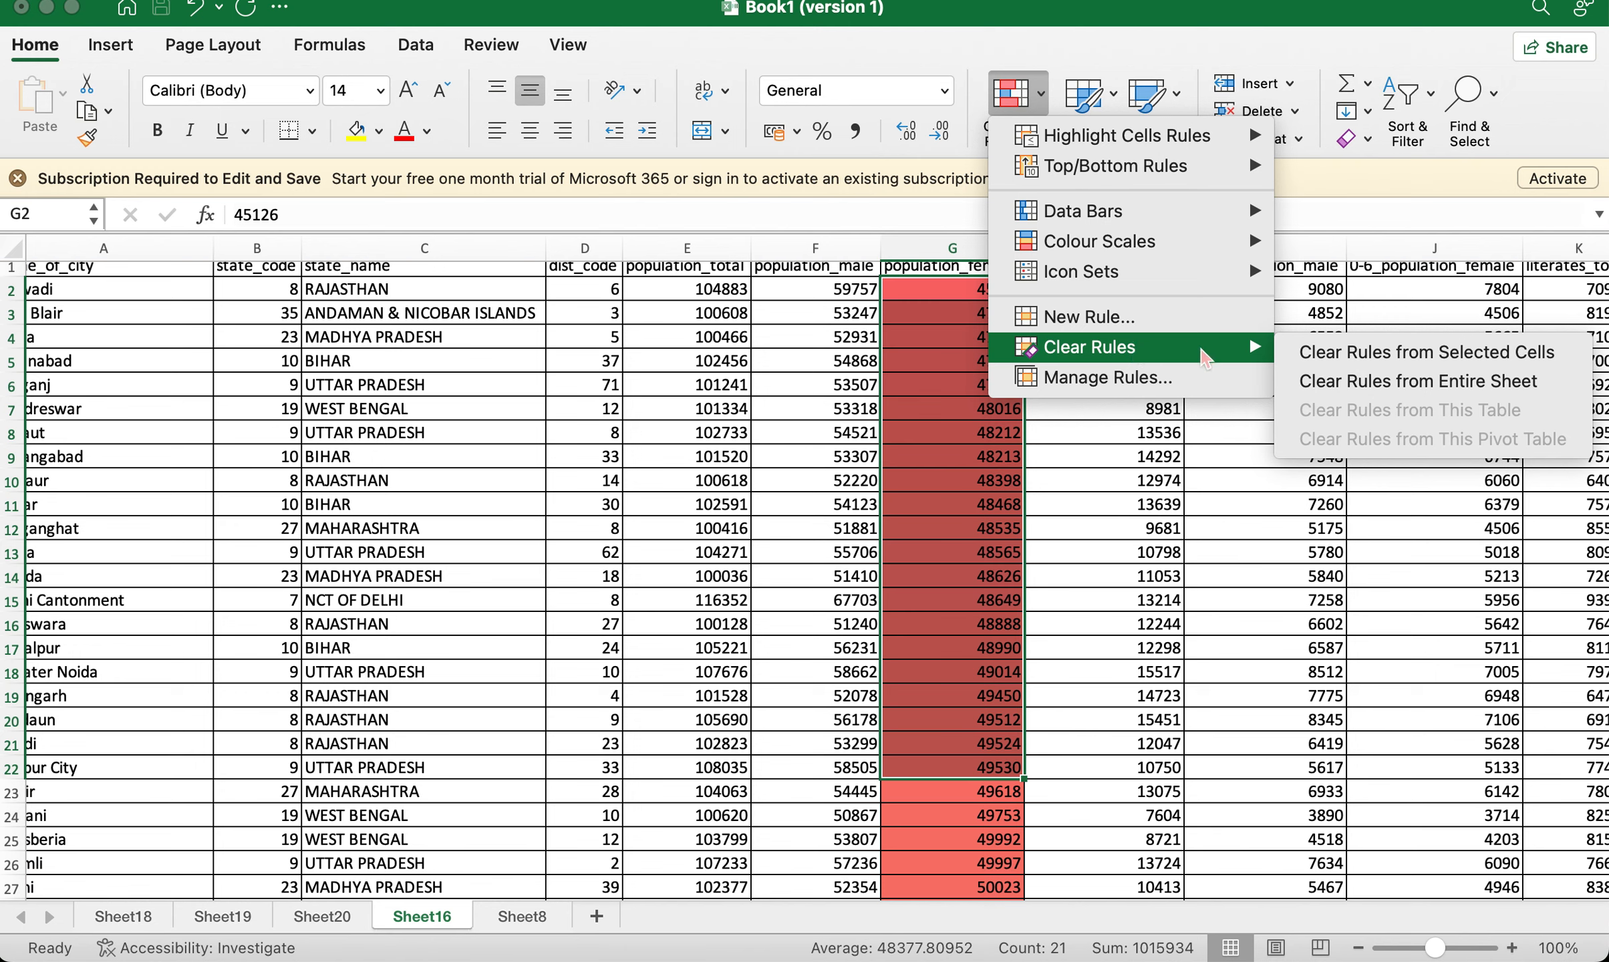
click(1344, 383)
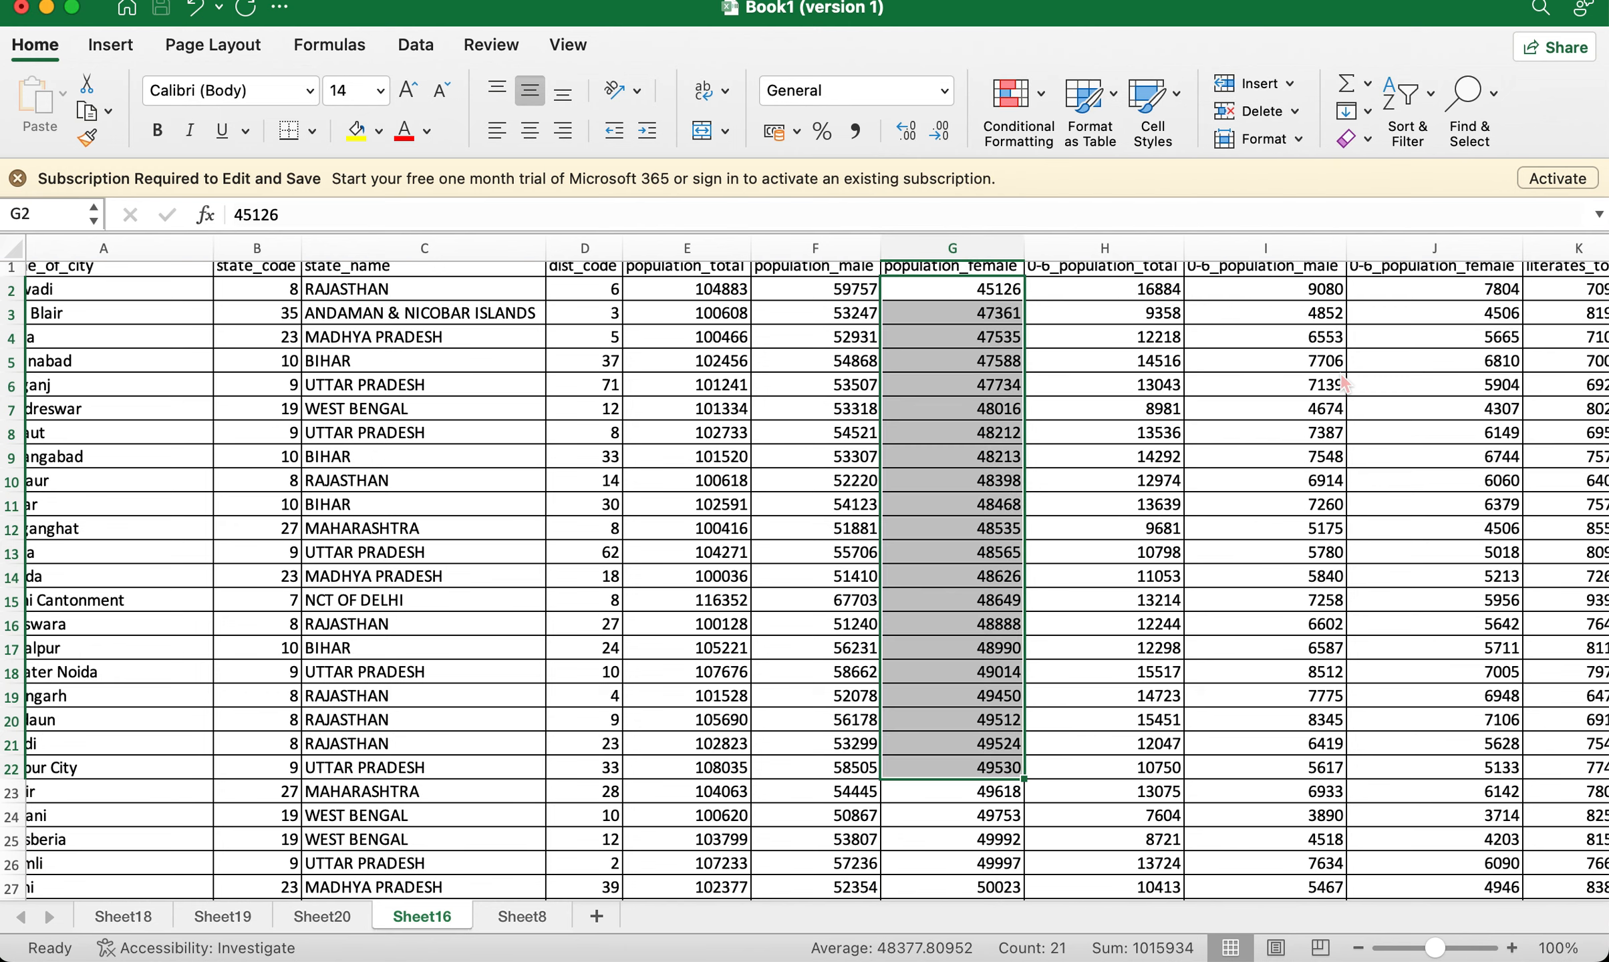
Apply the 3 Arrows (Coloured) icon set to the selected population_female values G2:G22 and check the arrows down that range.
click(1037, 155)
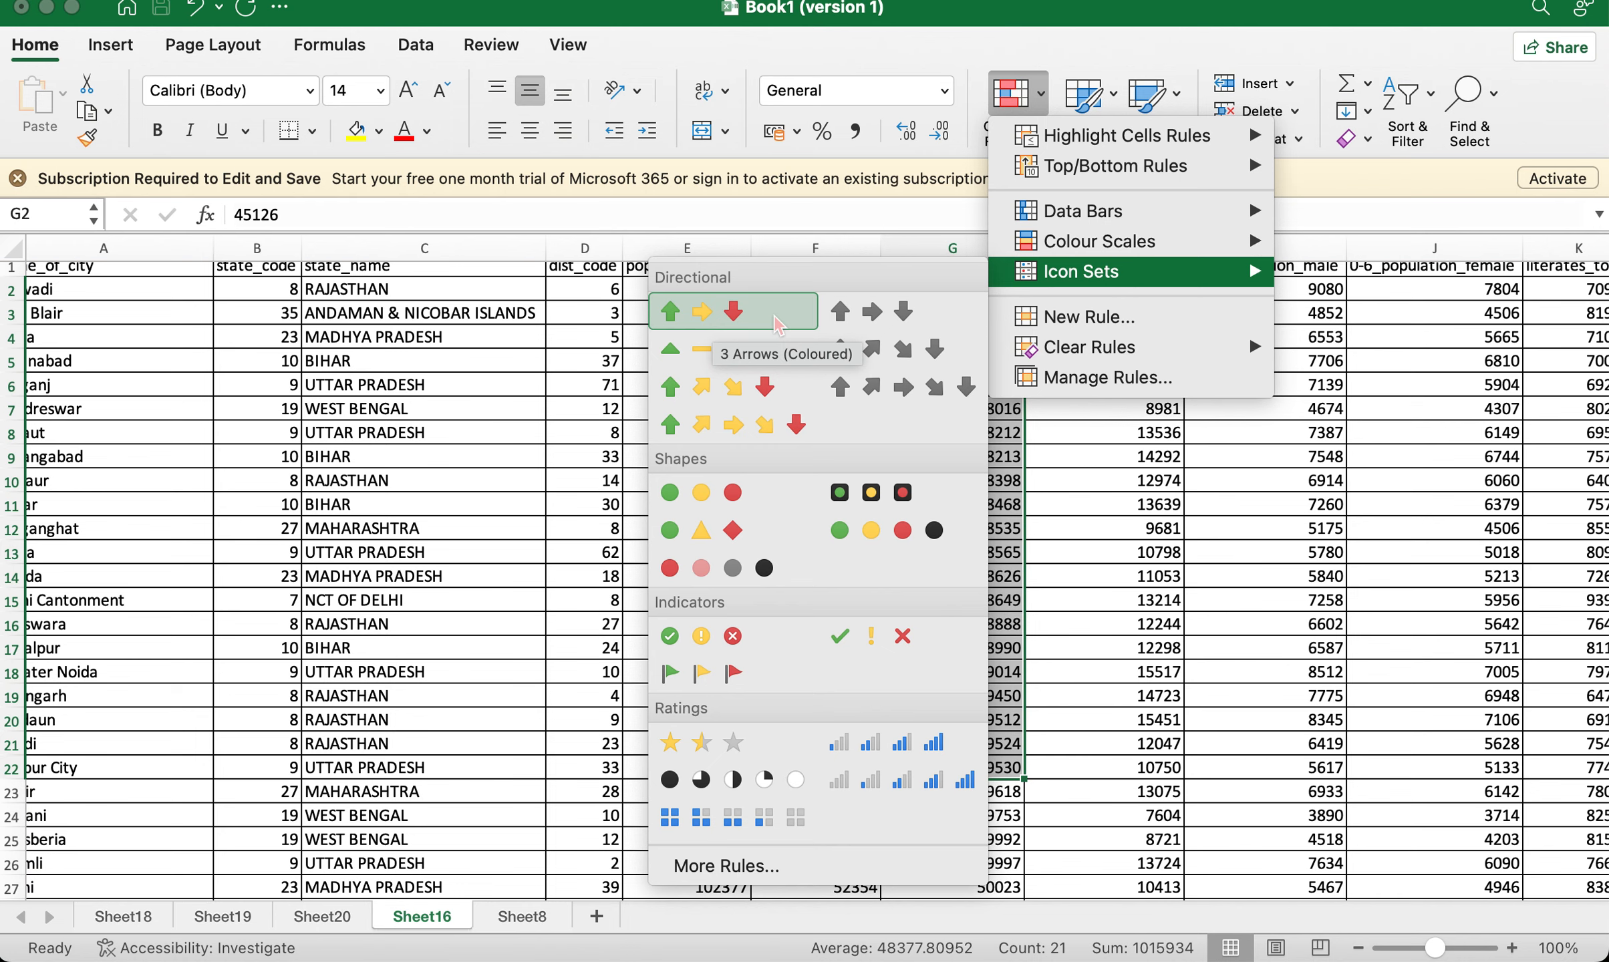
click(777, 326)
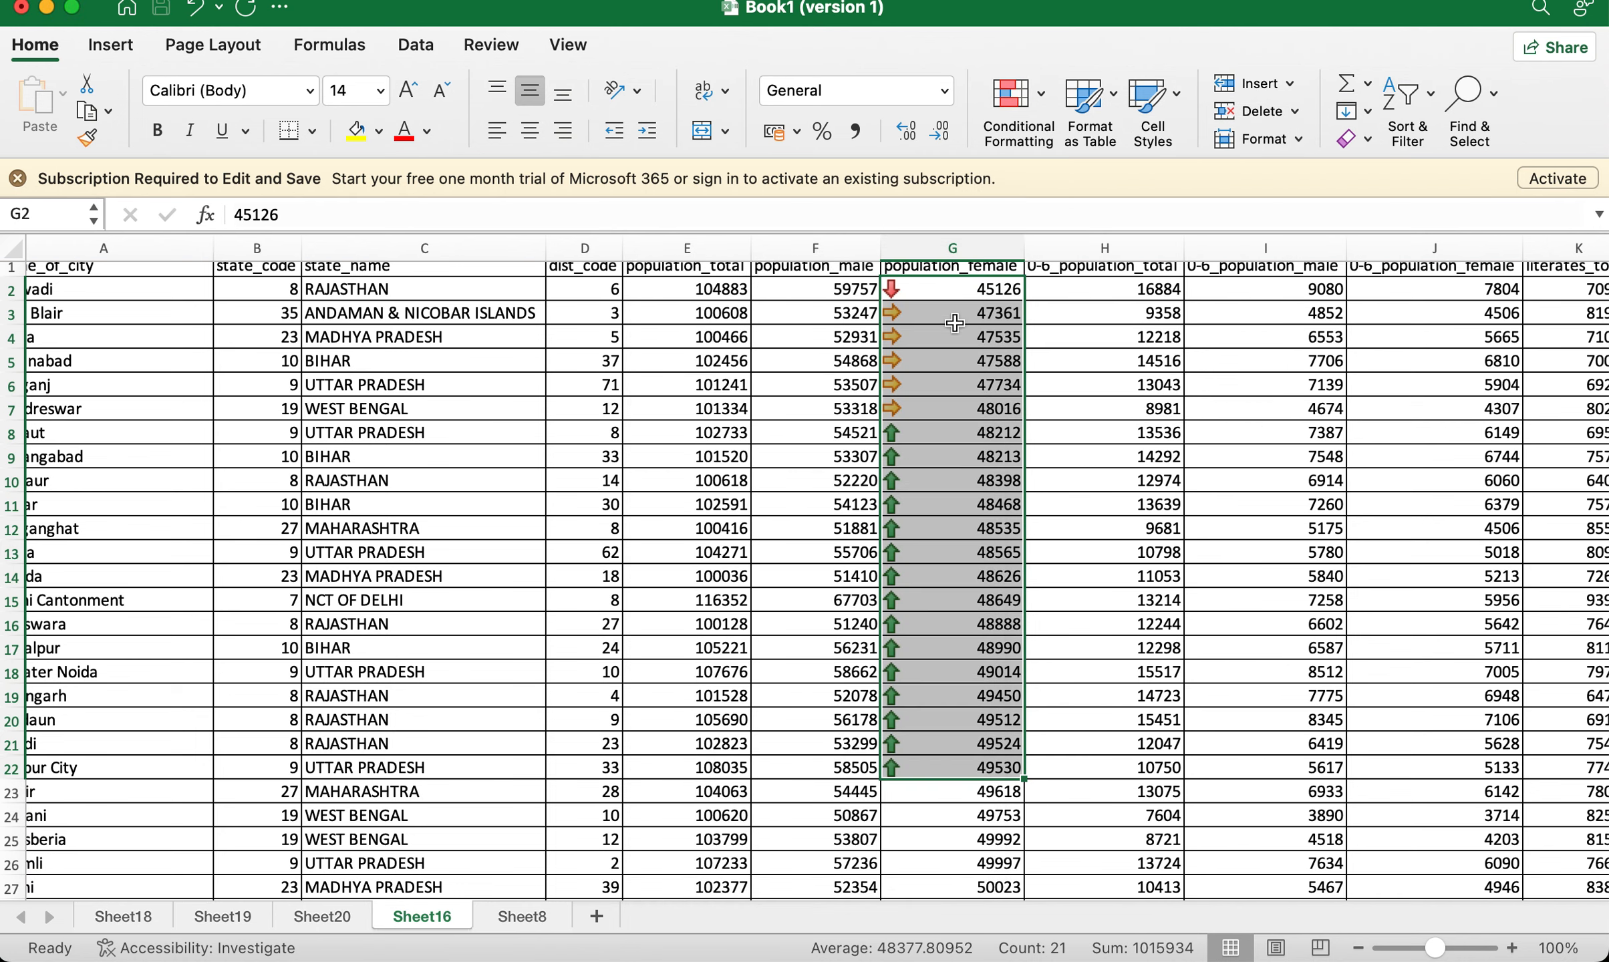
click(948, 512)
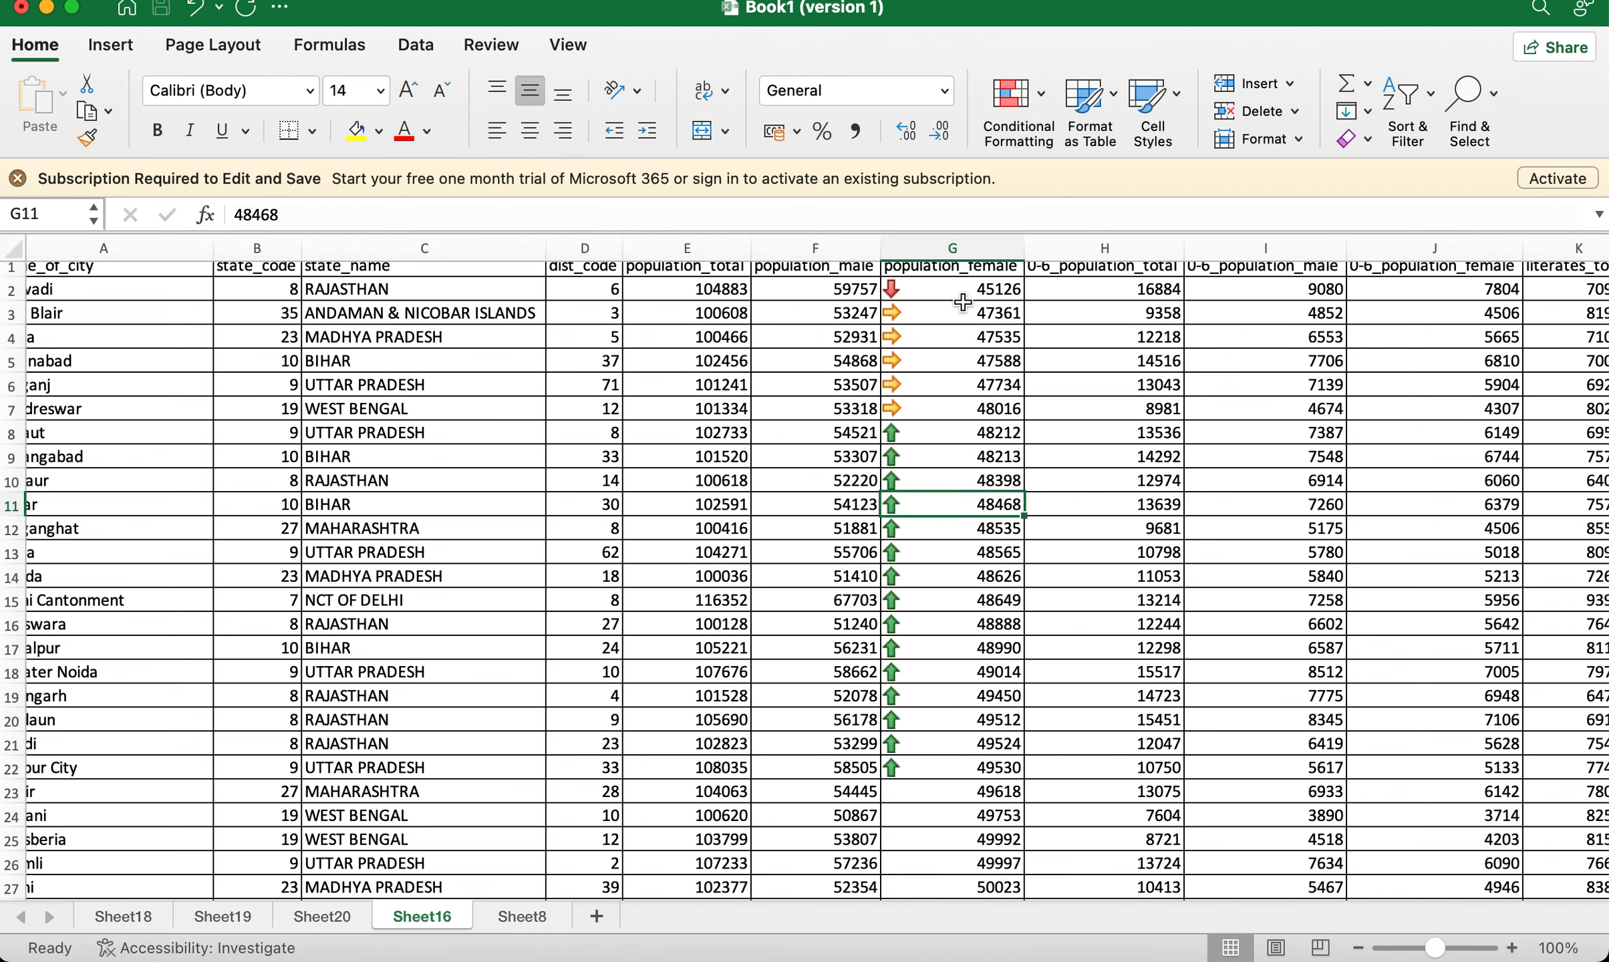
drag(962, 309, 932, 773)
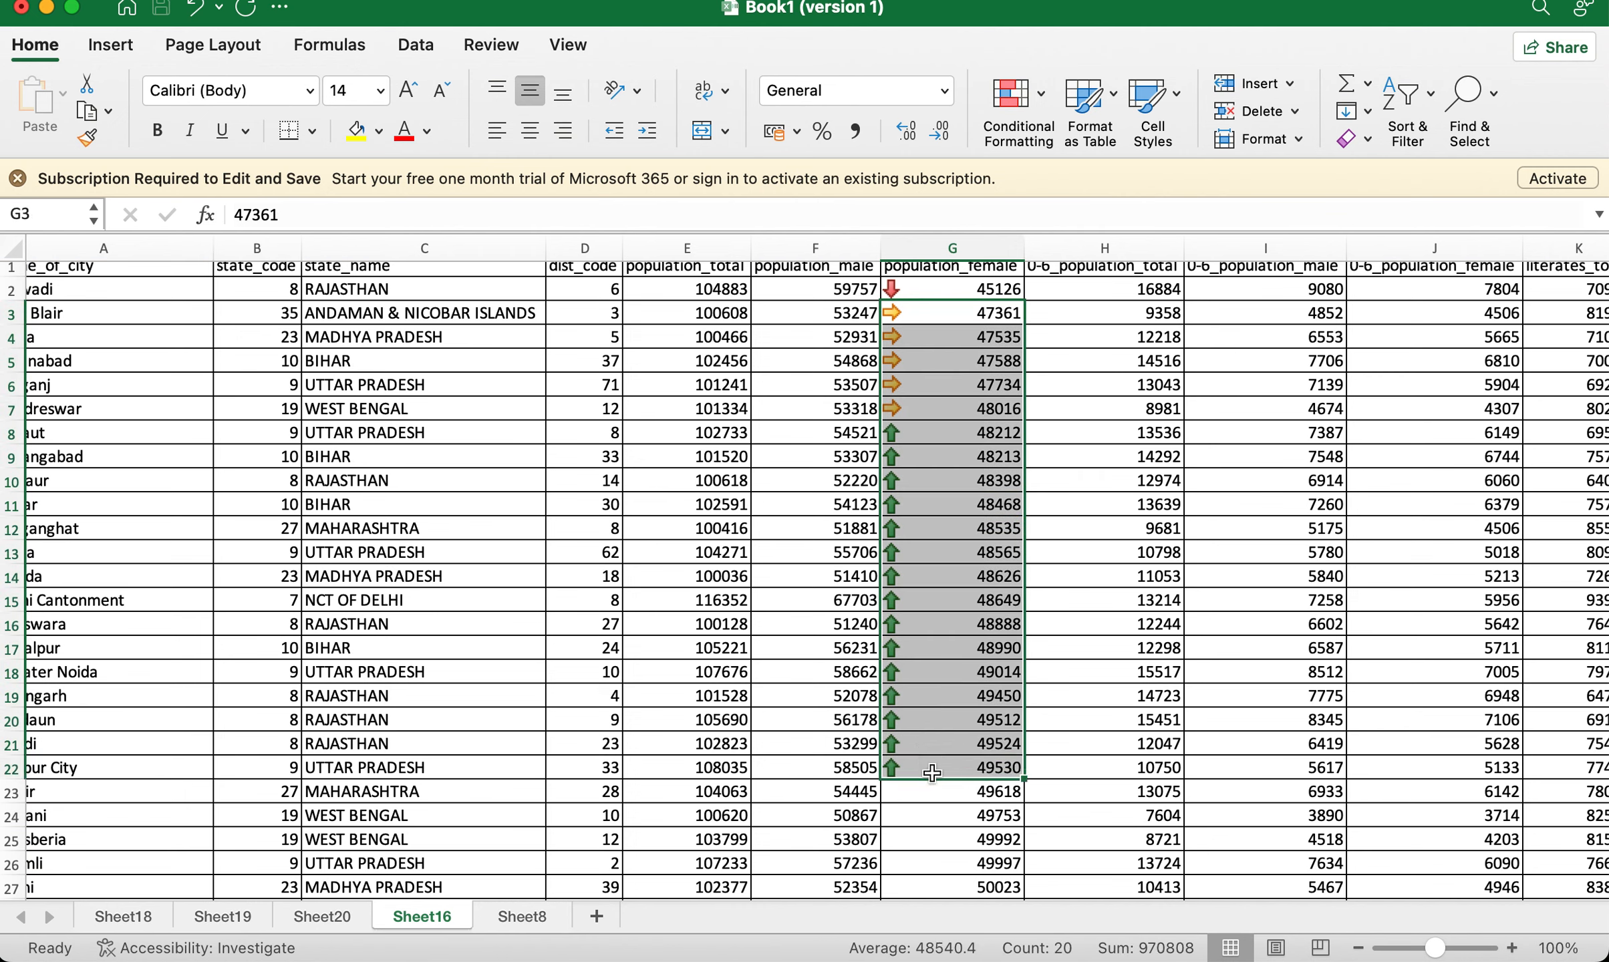
Select the whole population_female column and clear its arrow icon rules from the selected cells only.
click(952, 244)
click(1010, 94)
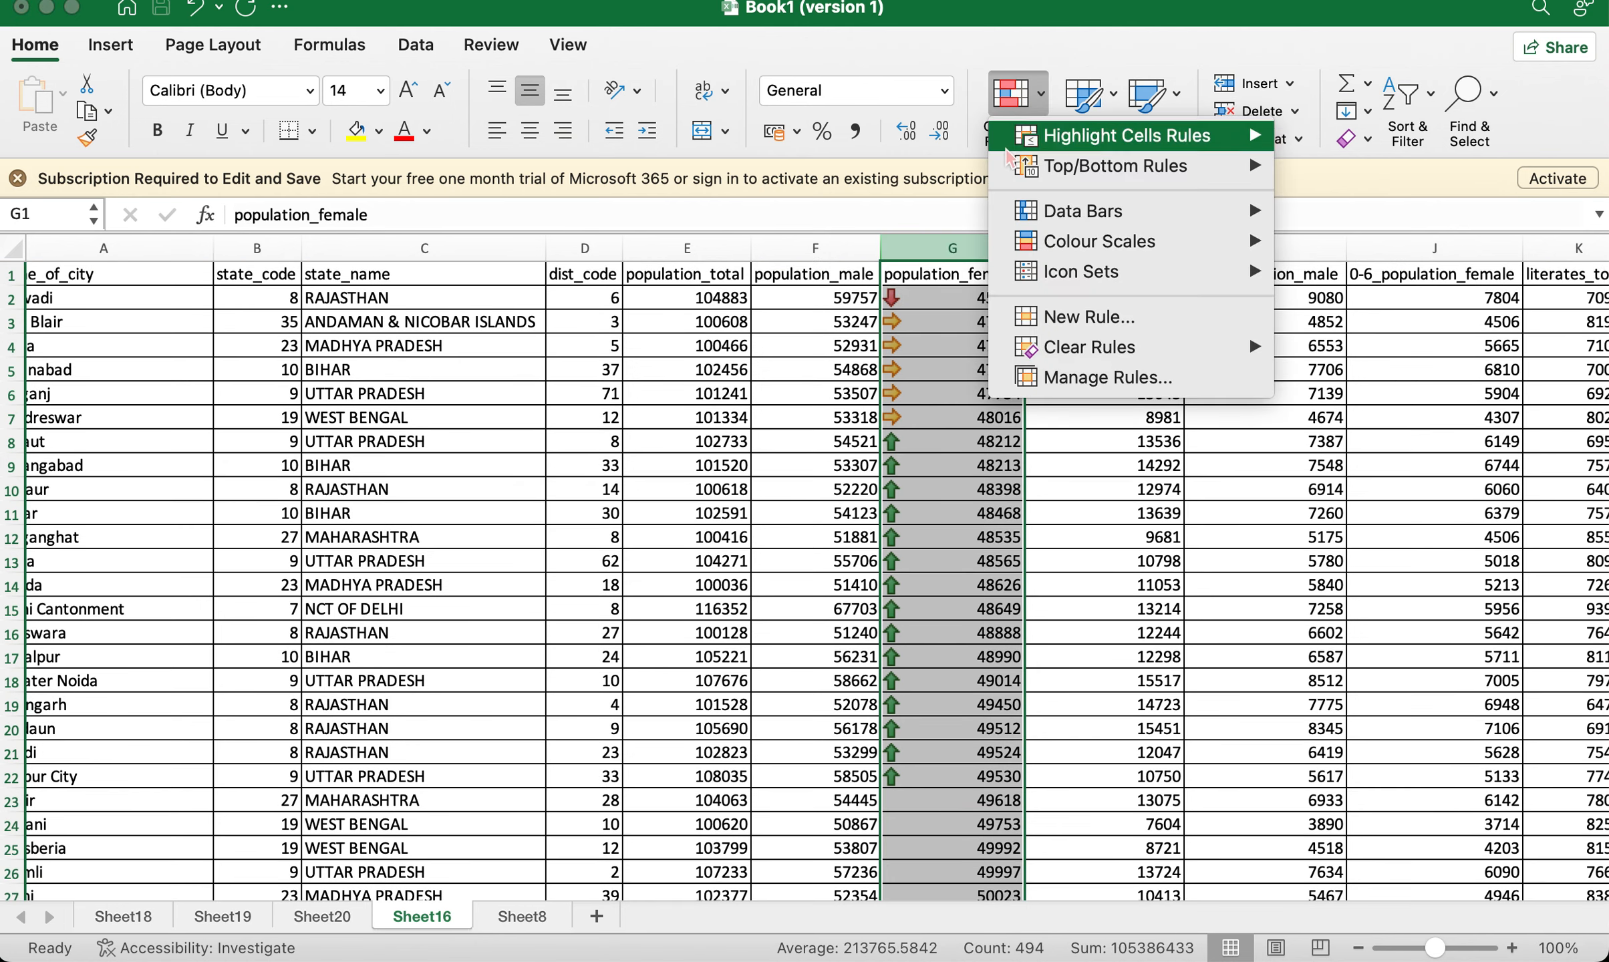
mouse_move(1090, 351)
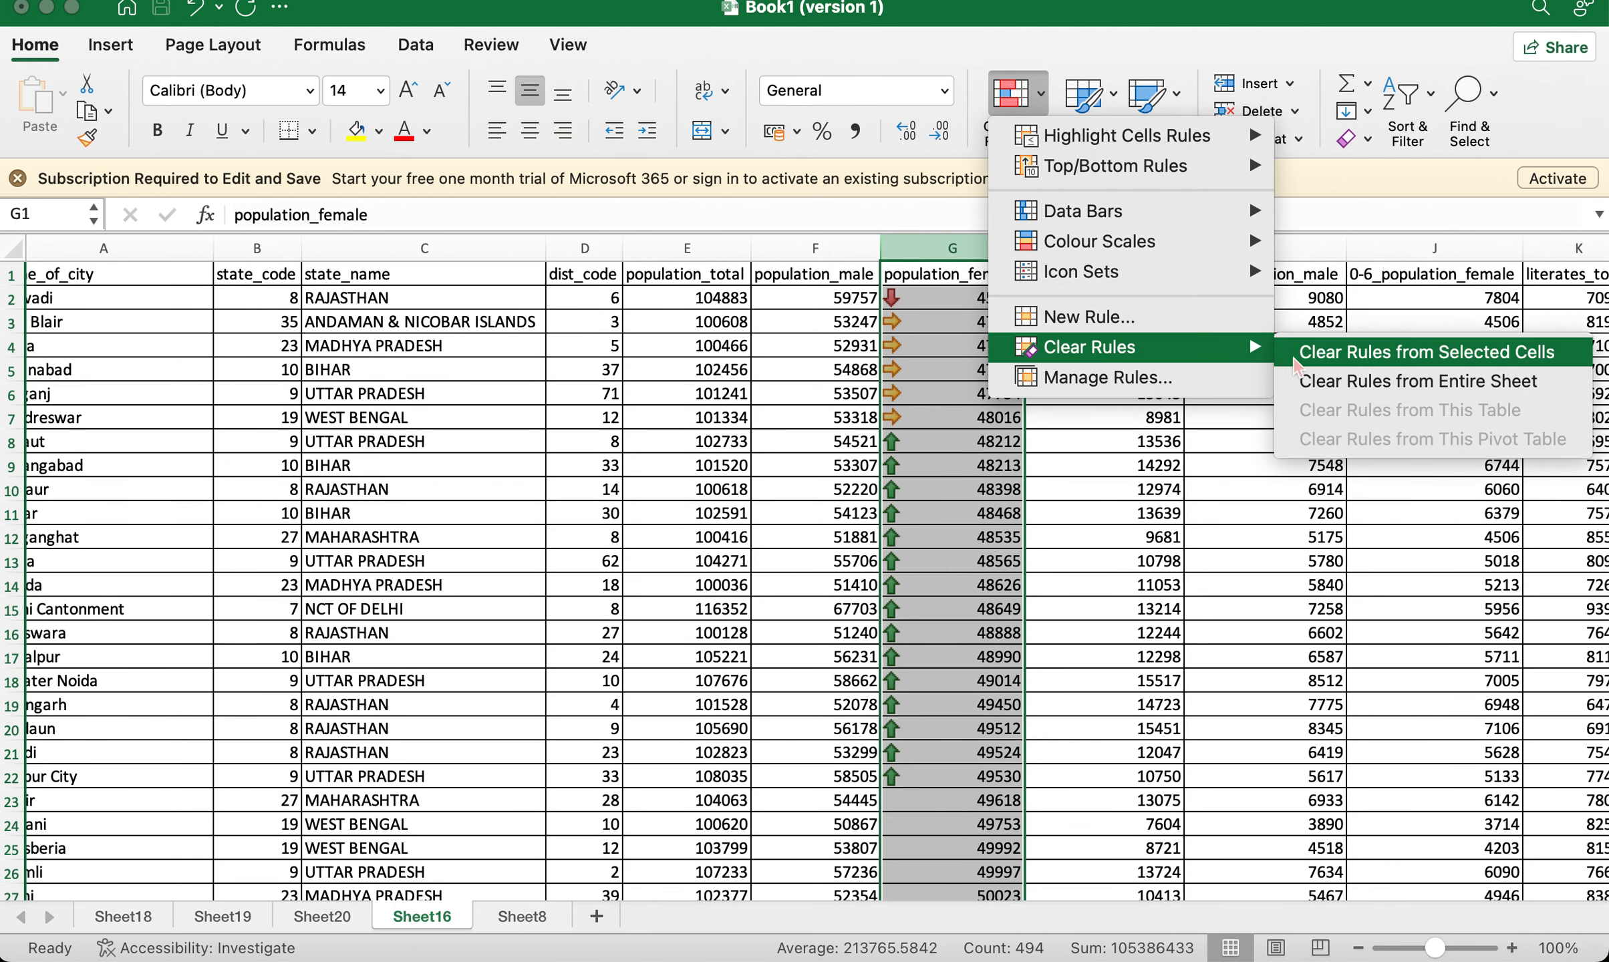
click(1293, 361)
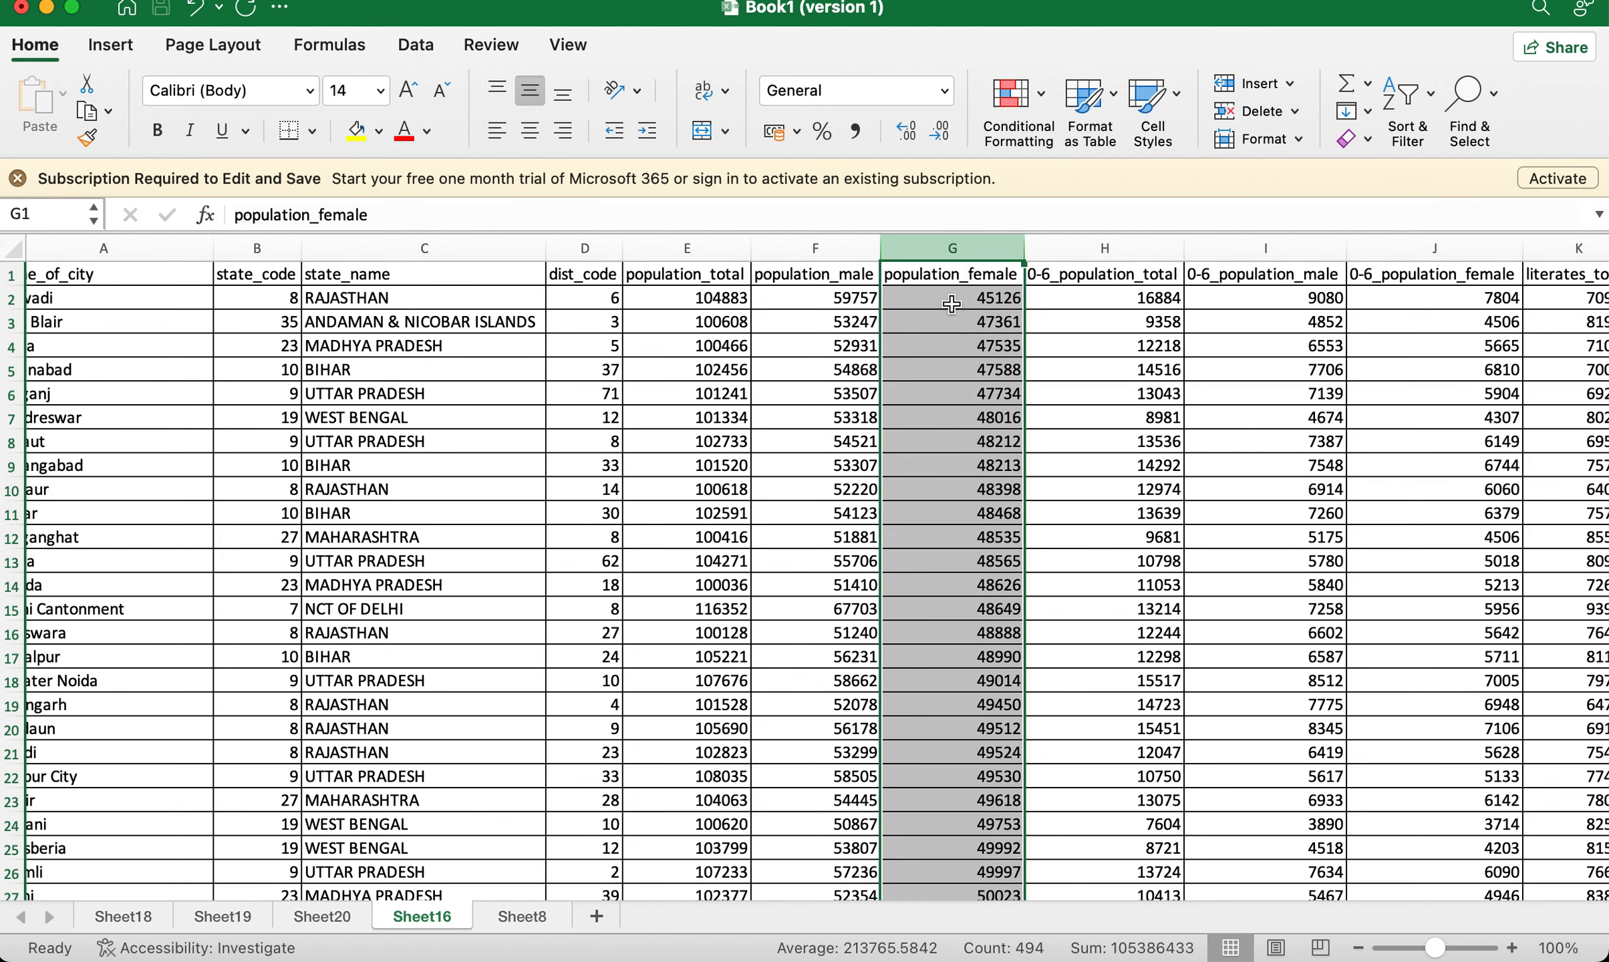
Apply the three traffic lights icon set with black frames to the entire population_female column.
click(994, 566)
click(949, 247)
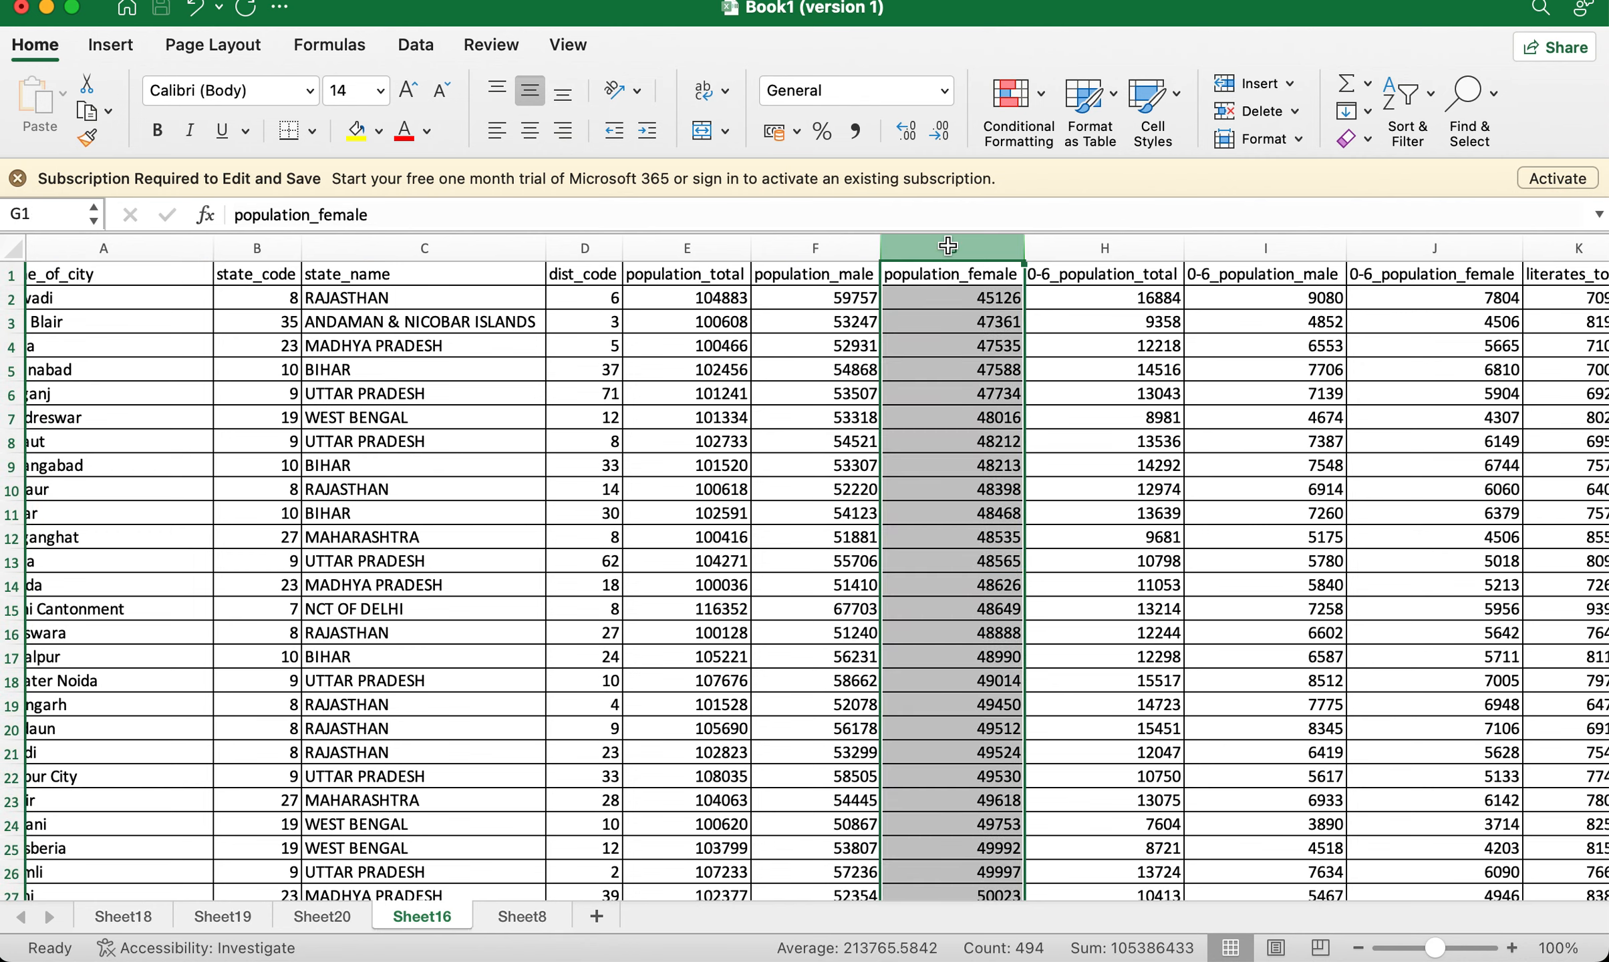
click(1023, 123)
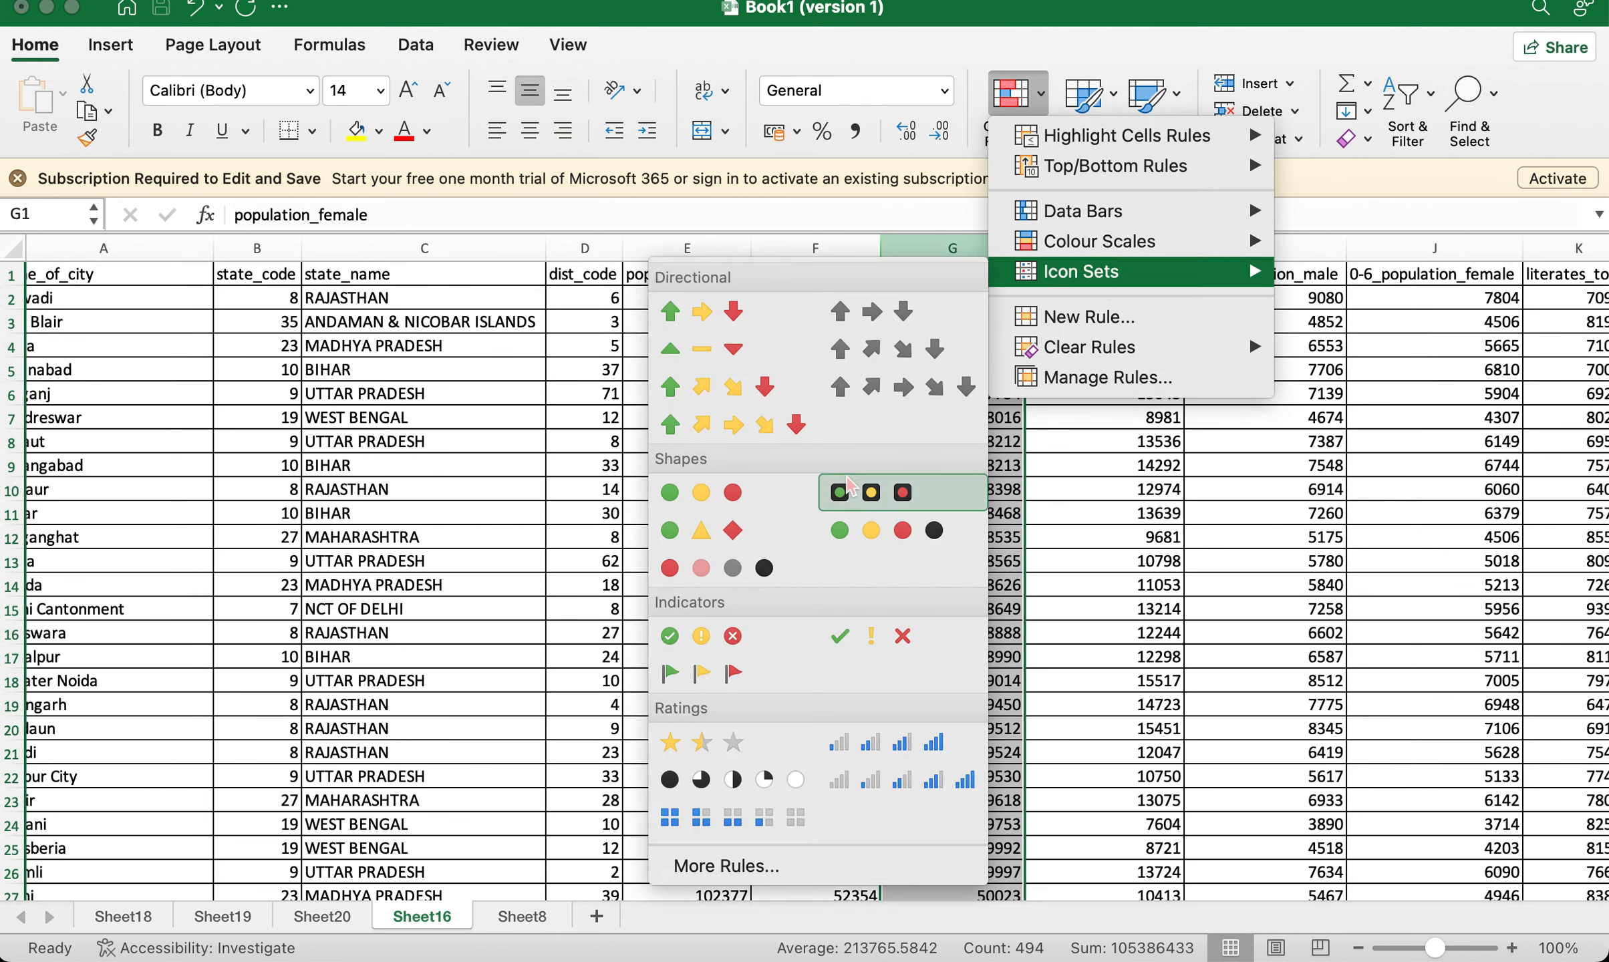
click(866, 498)
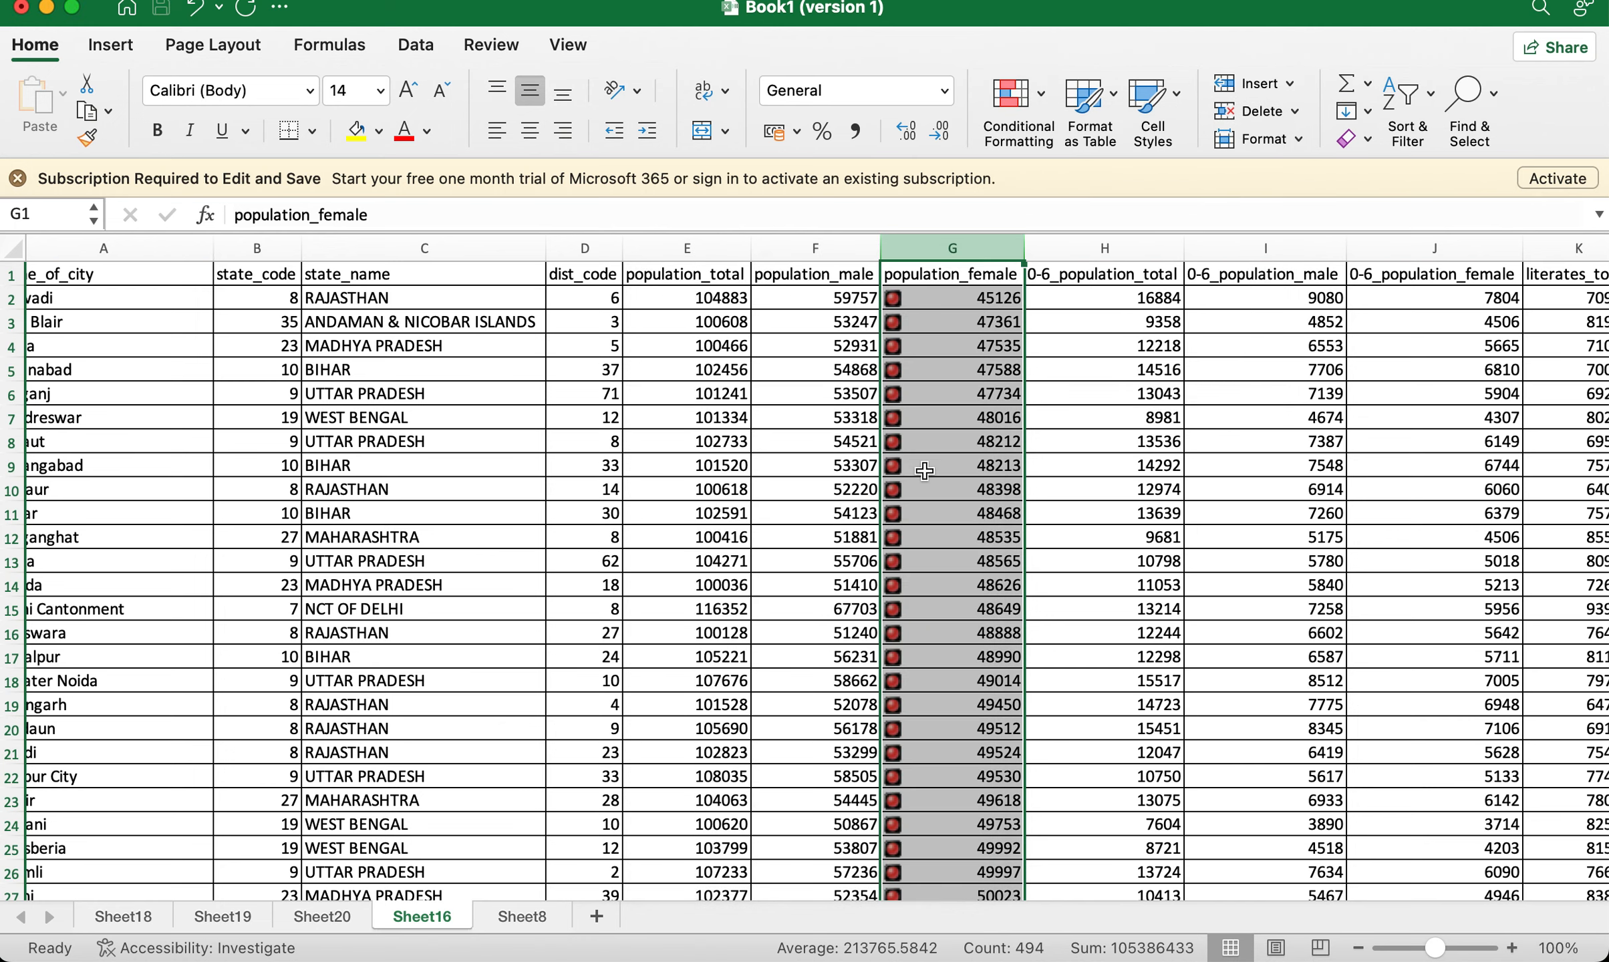
Examine the traffic light icons assigned to the sorted population_female values, going down from the first city.
click(966, 569)
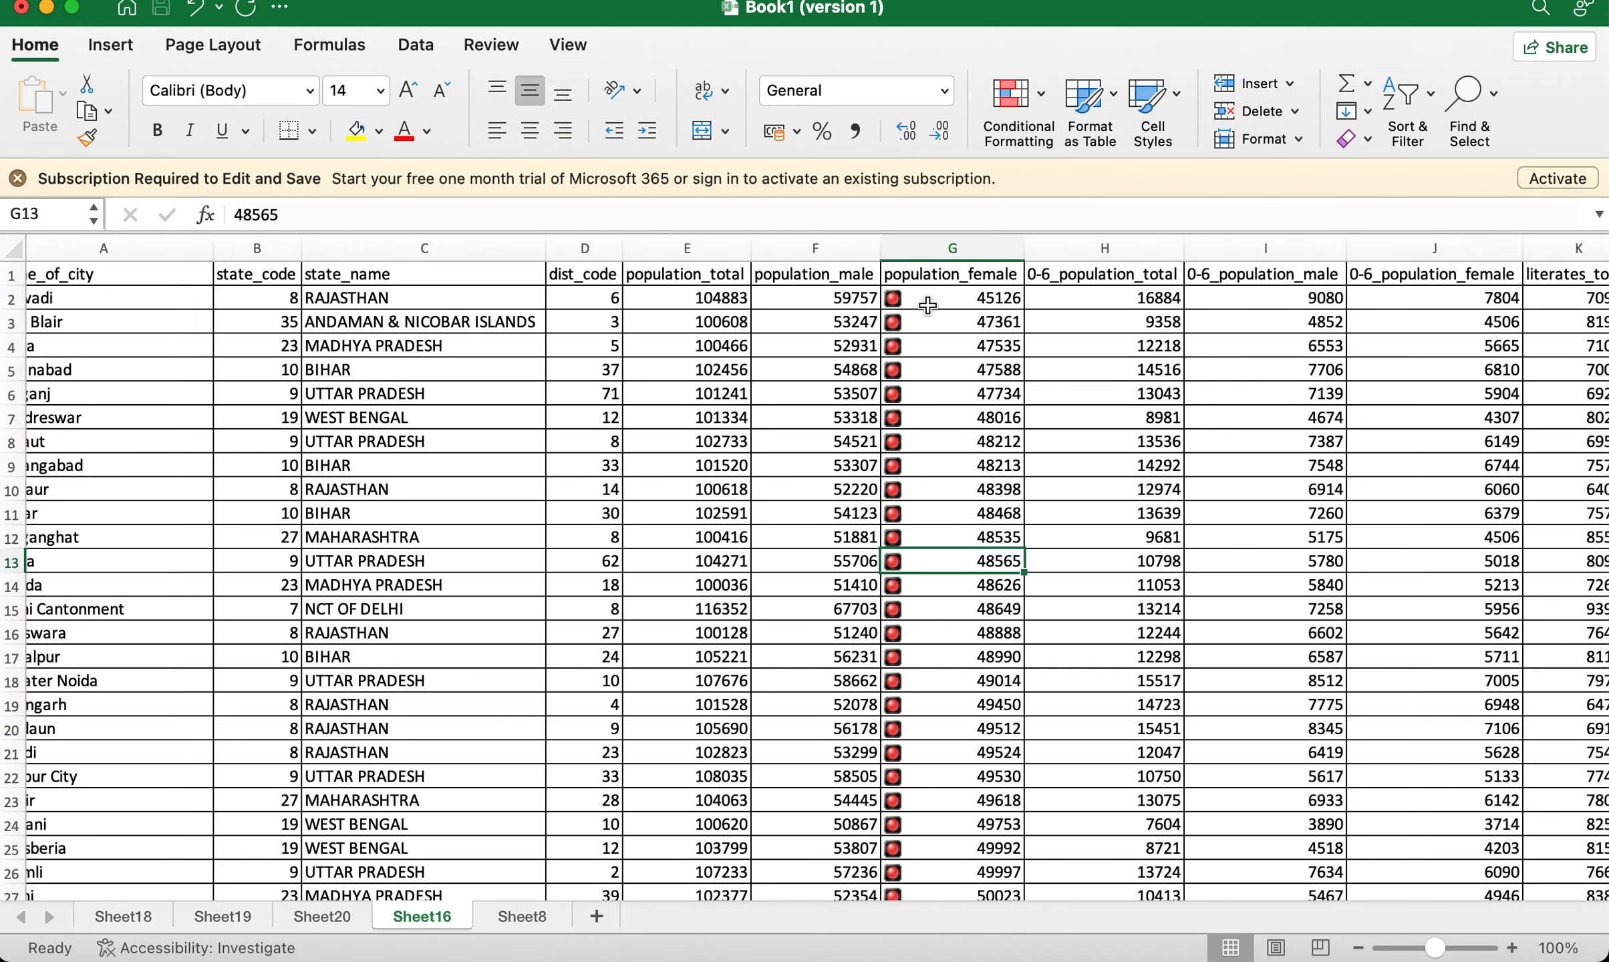
drag(928, 302, 957, 622)
scroll(957, 622, down, 6)
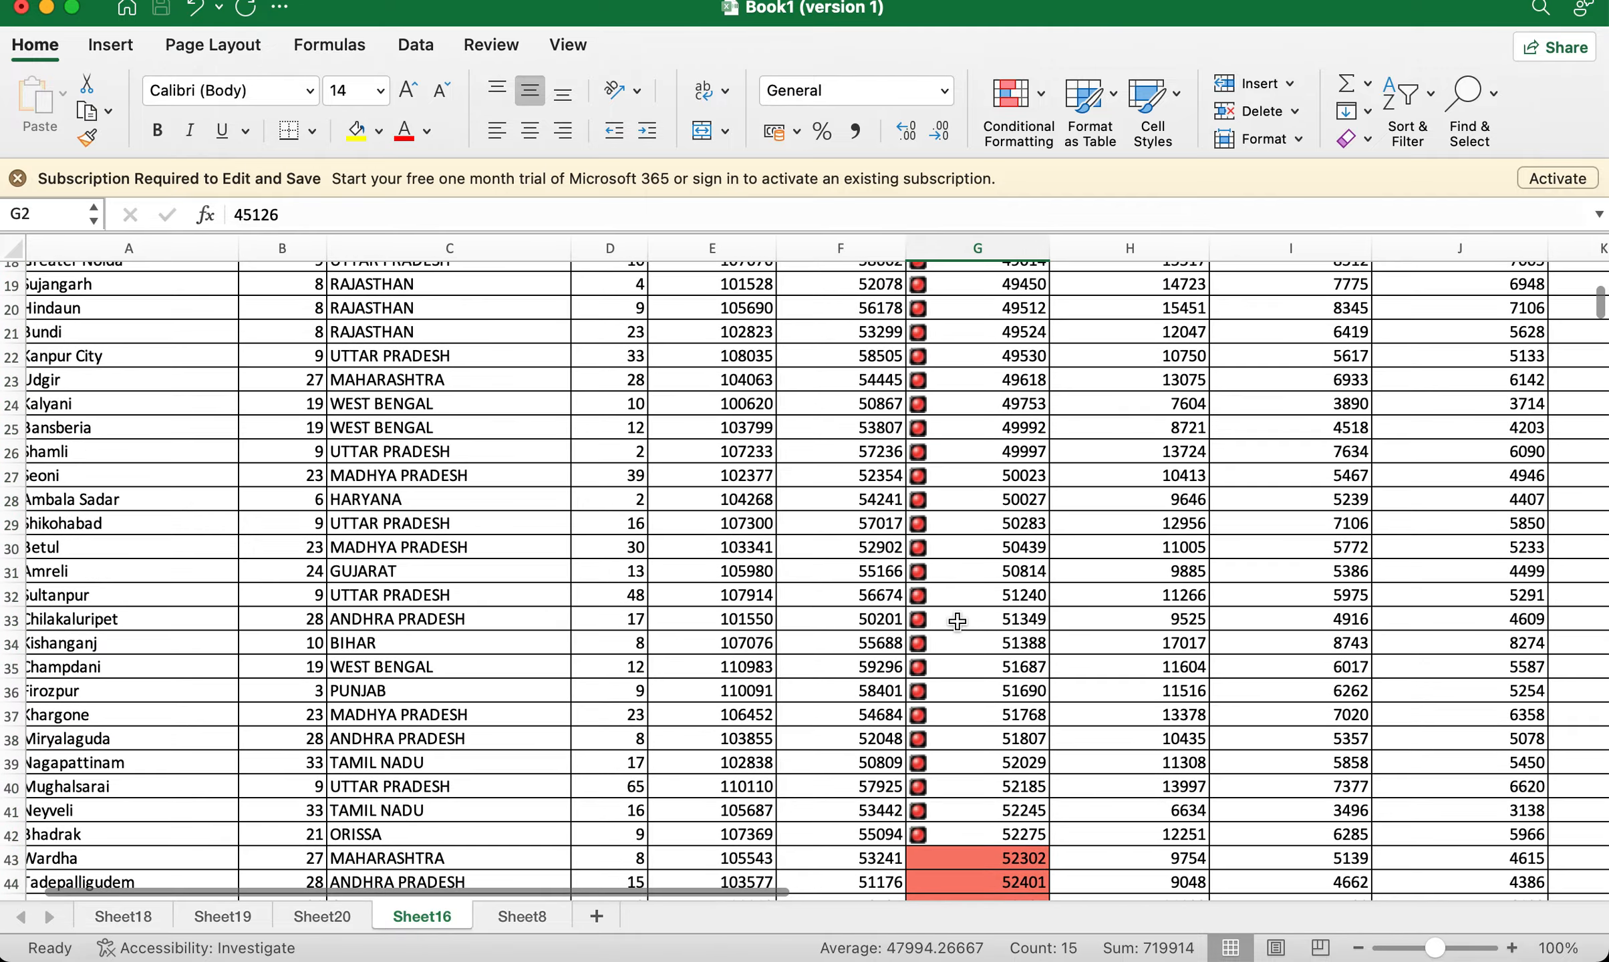
scroll(957, 621, down, 5)
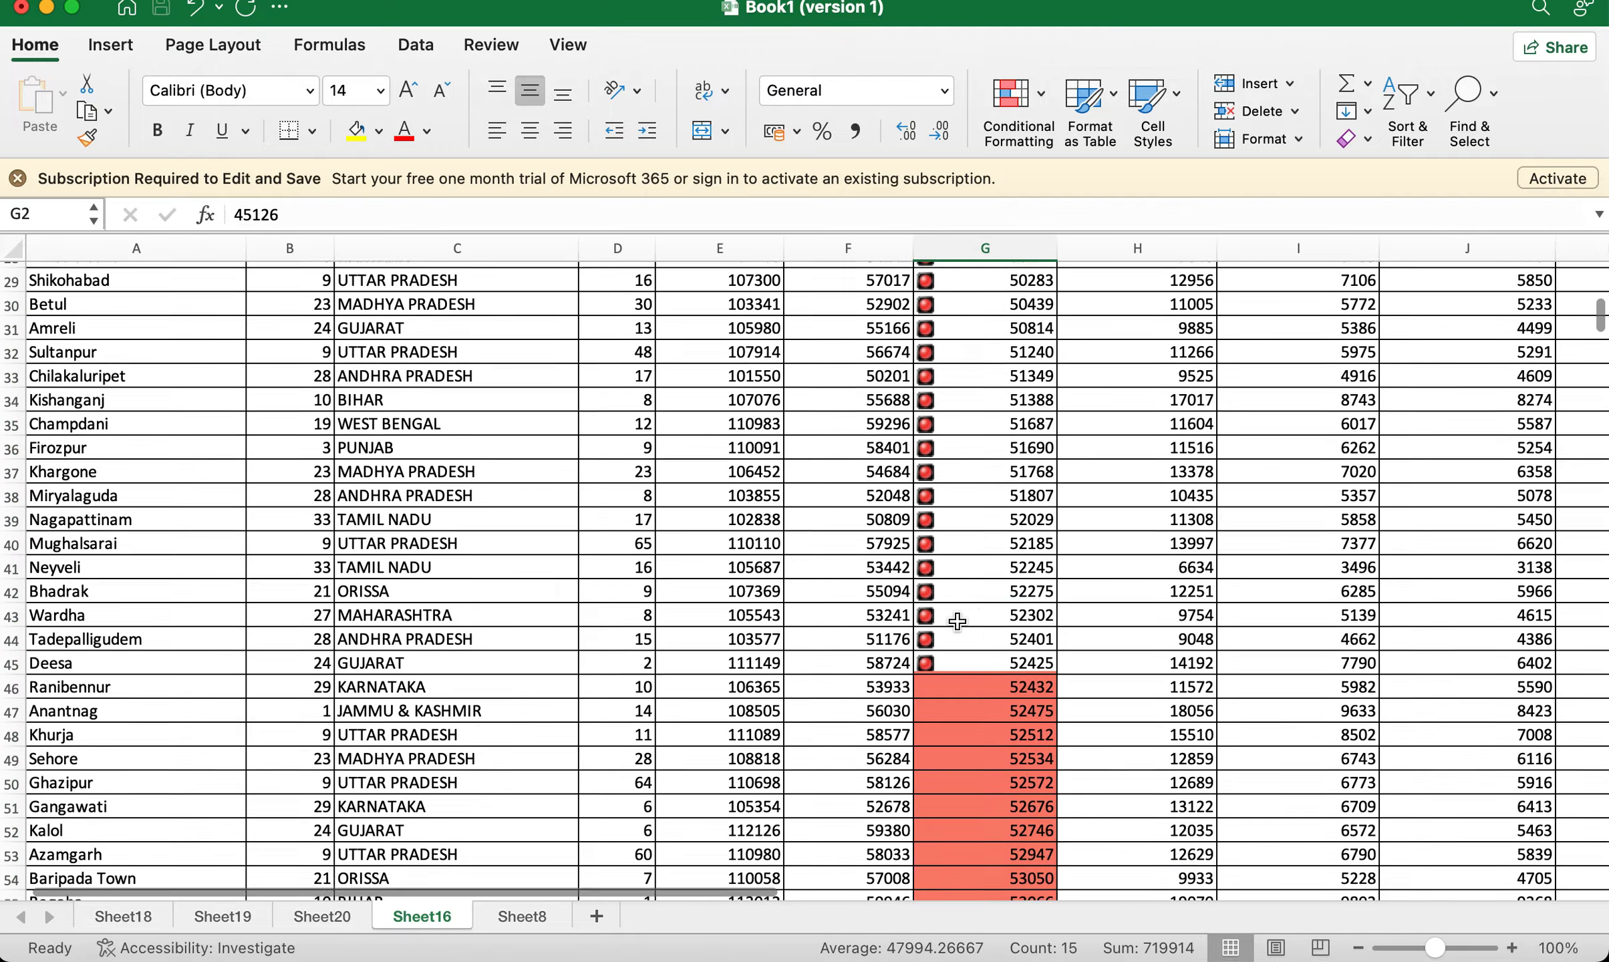
scroll(957, 622, down, 12)
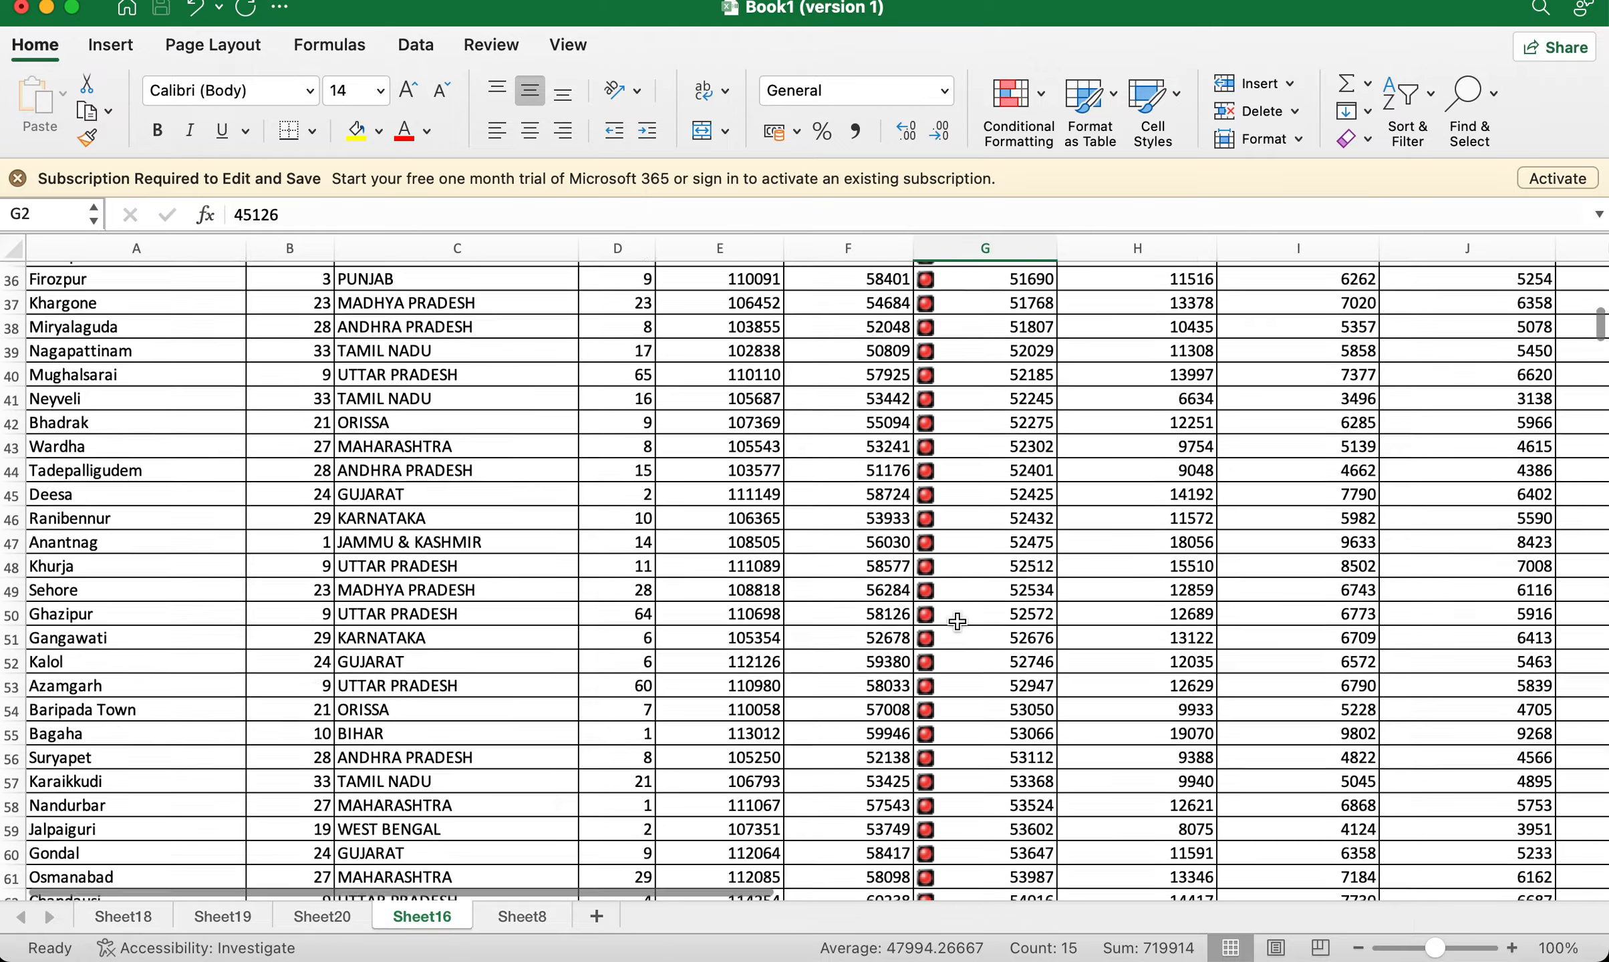
scroll(957, 622, down, 15)
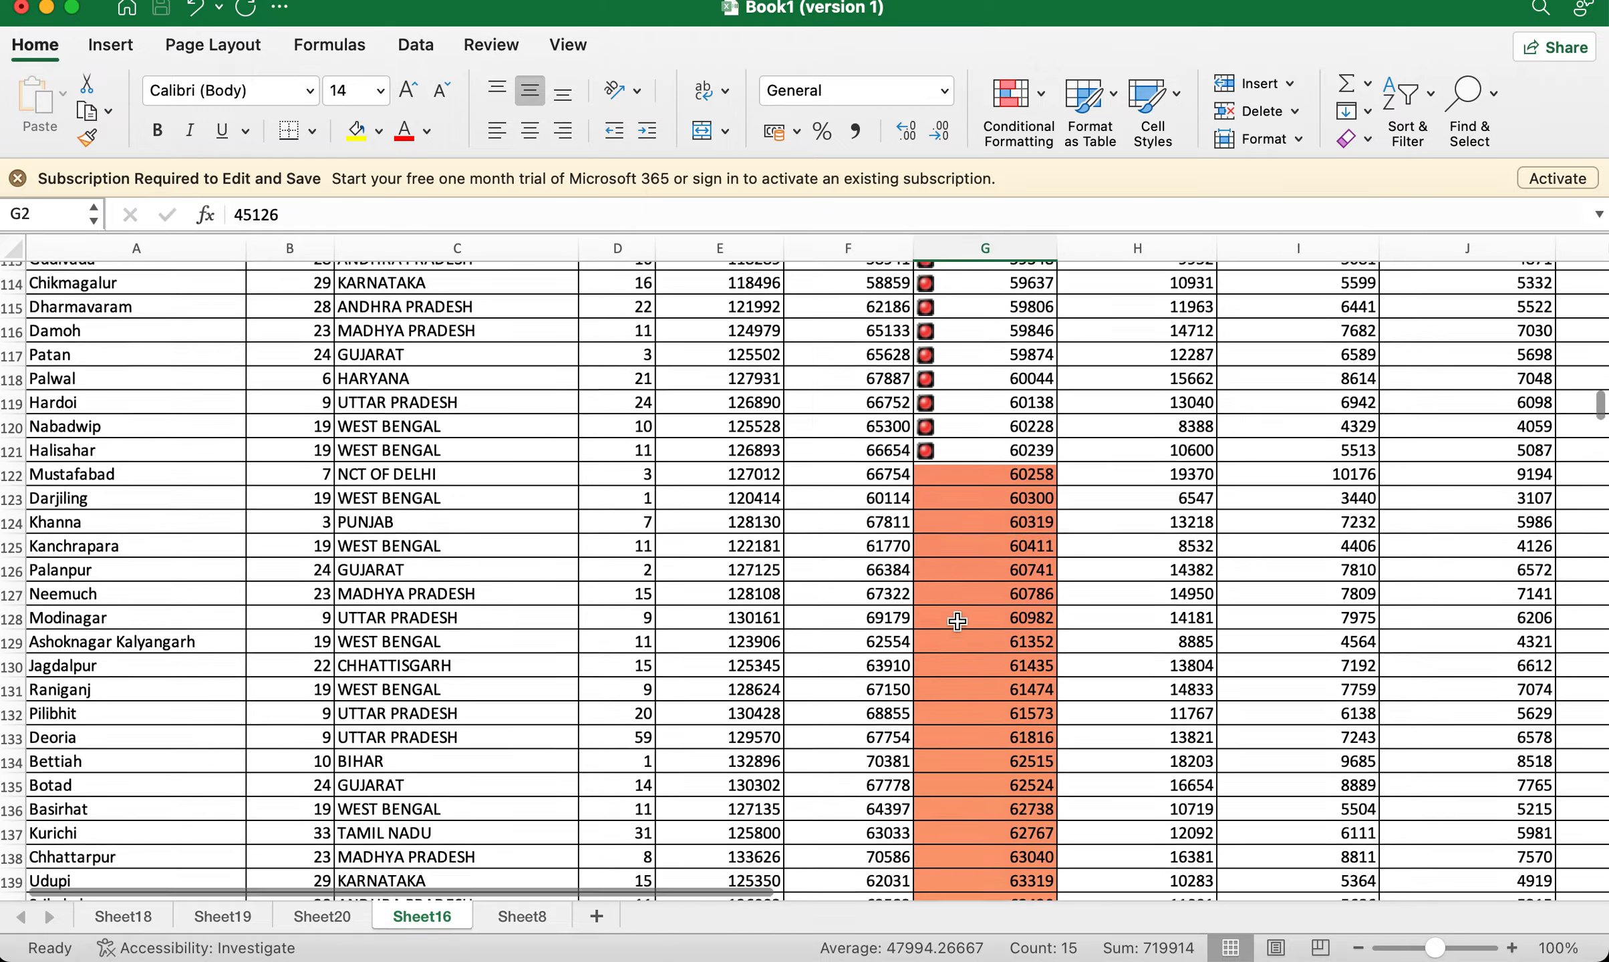
scroll(957, 621, down, 10)
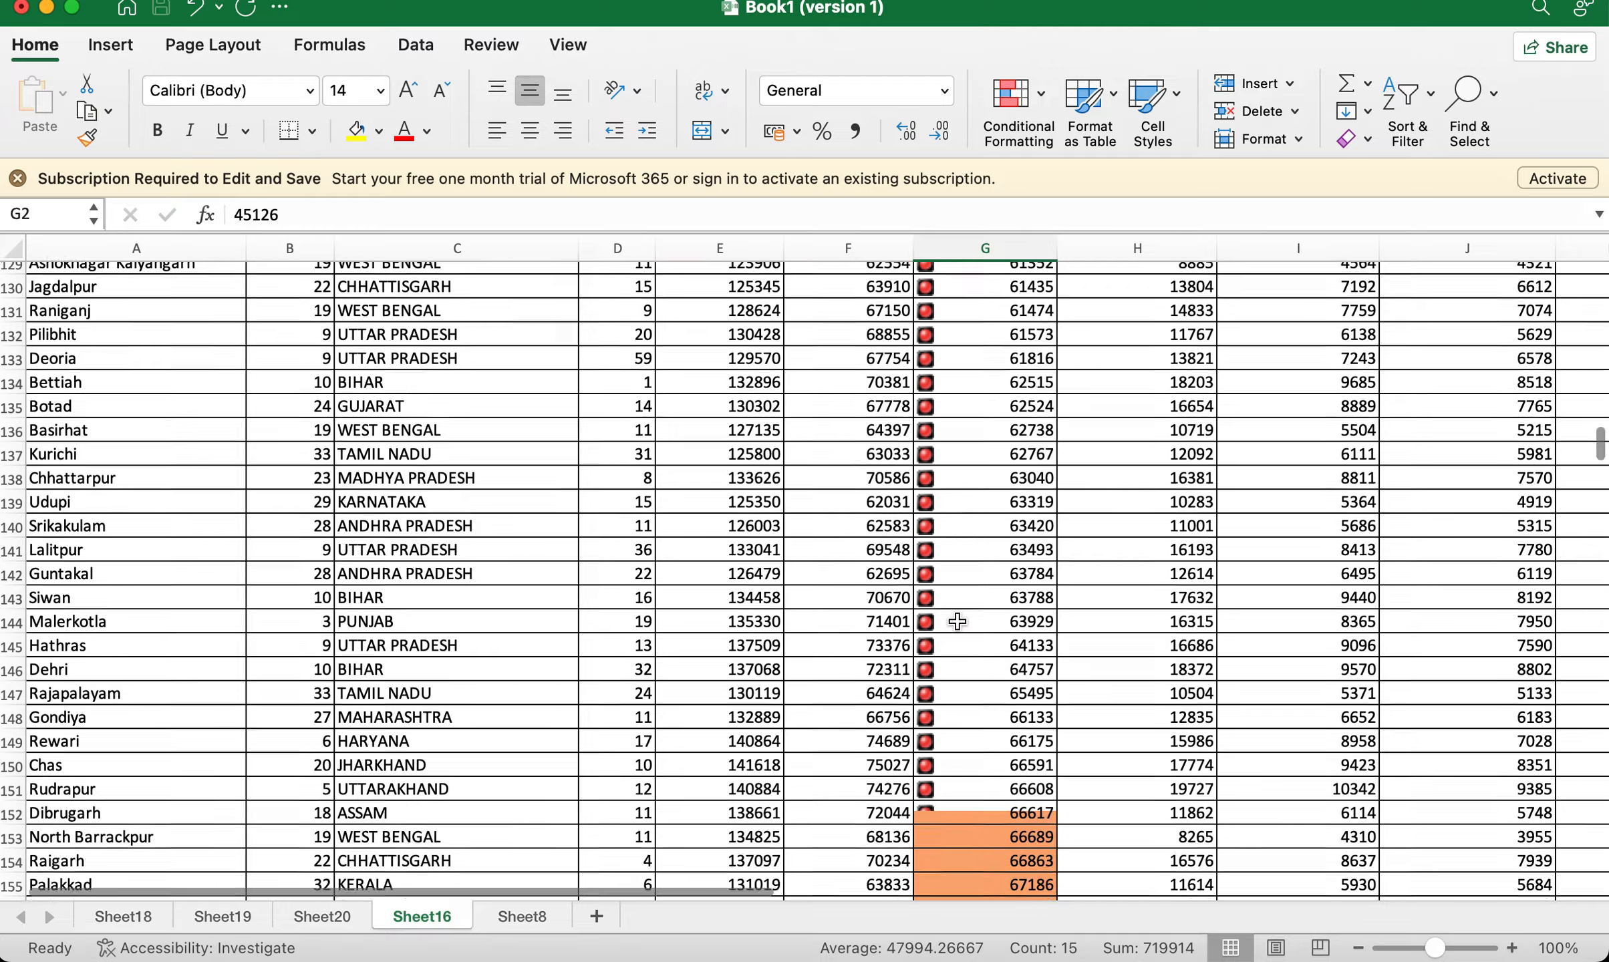